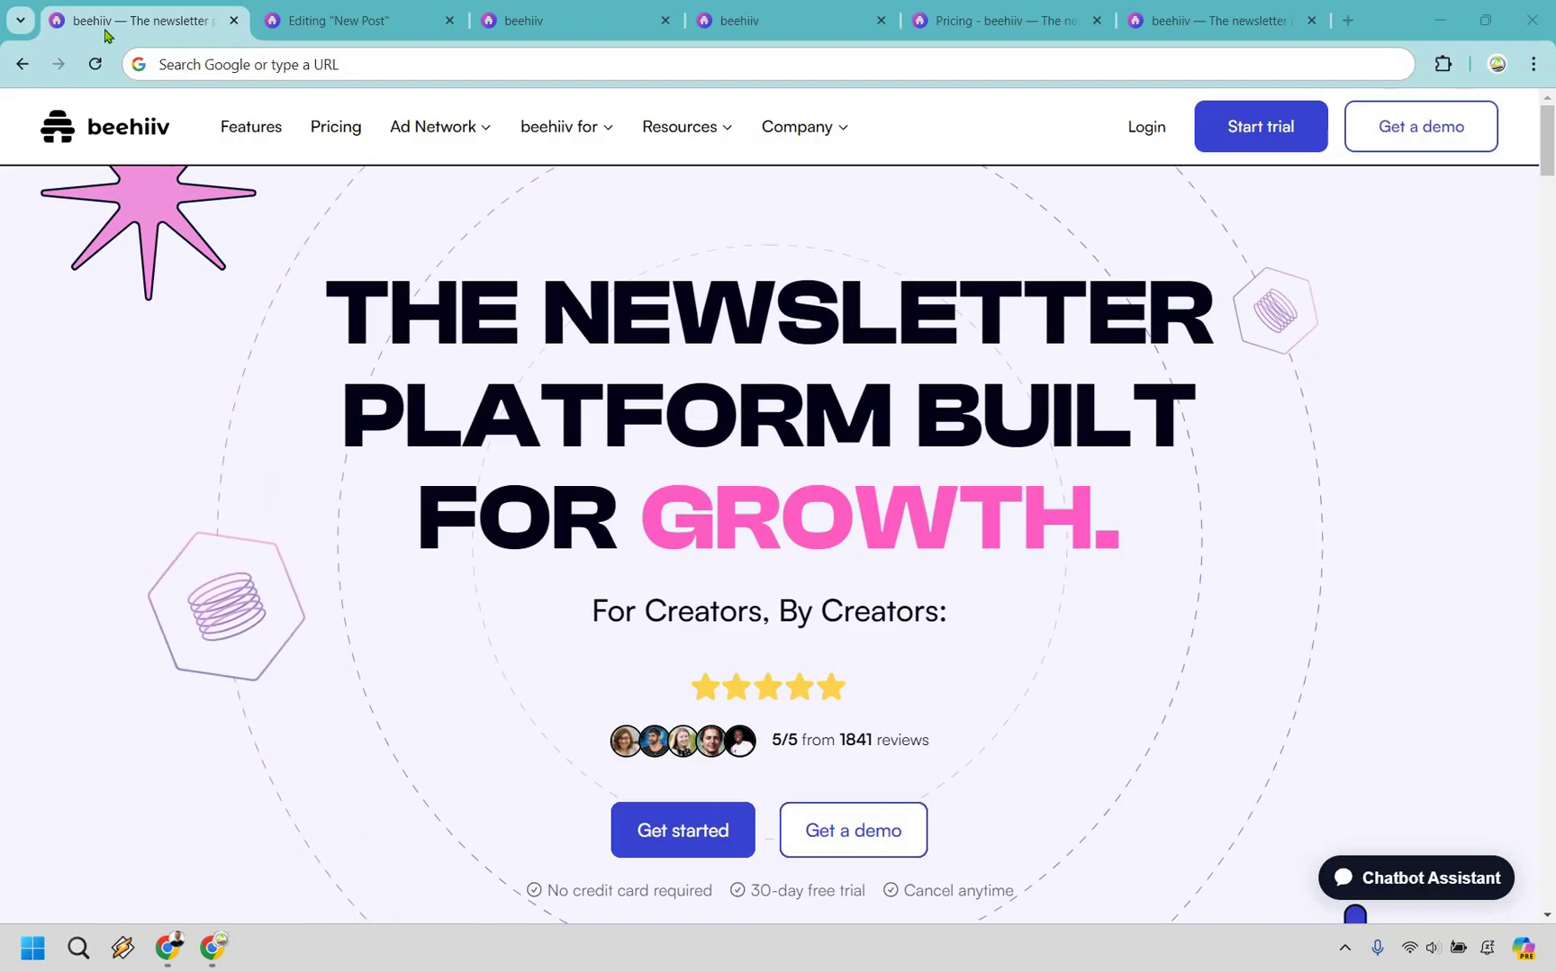
# Bring up the empty New Post draft and open the slash block menu in its body.
pyautogui.hotkey('ctrl', 'Tab')
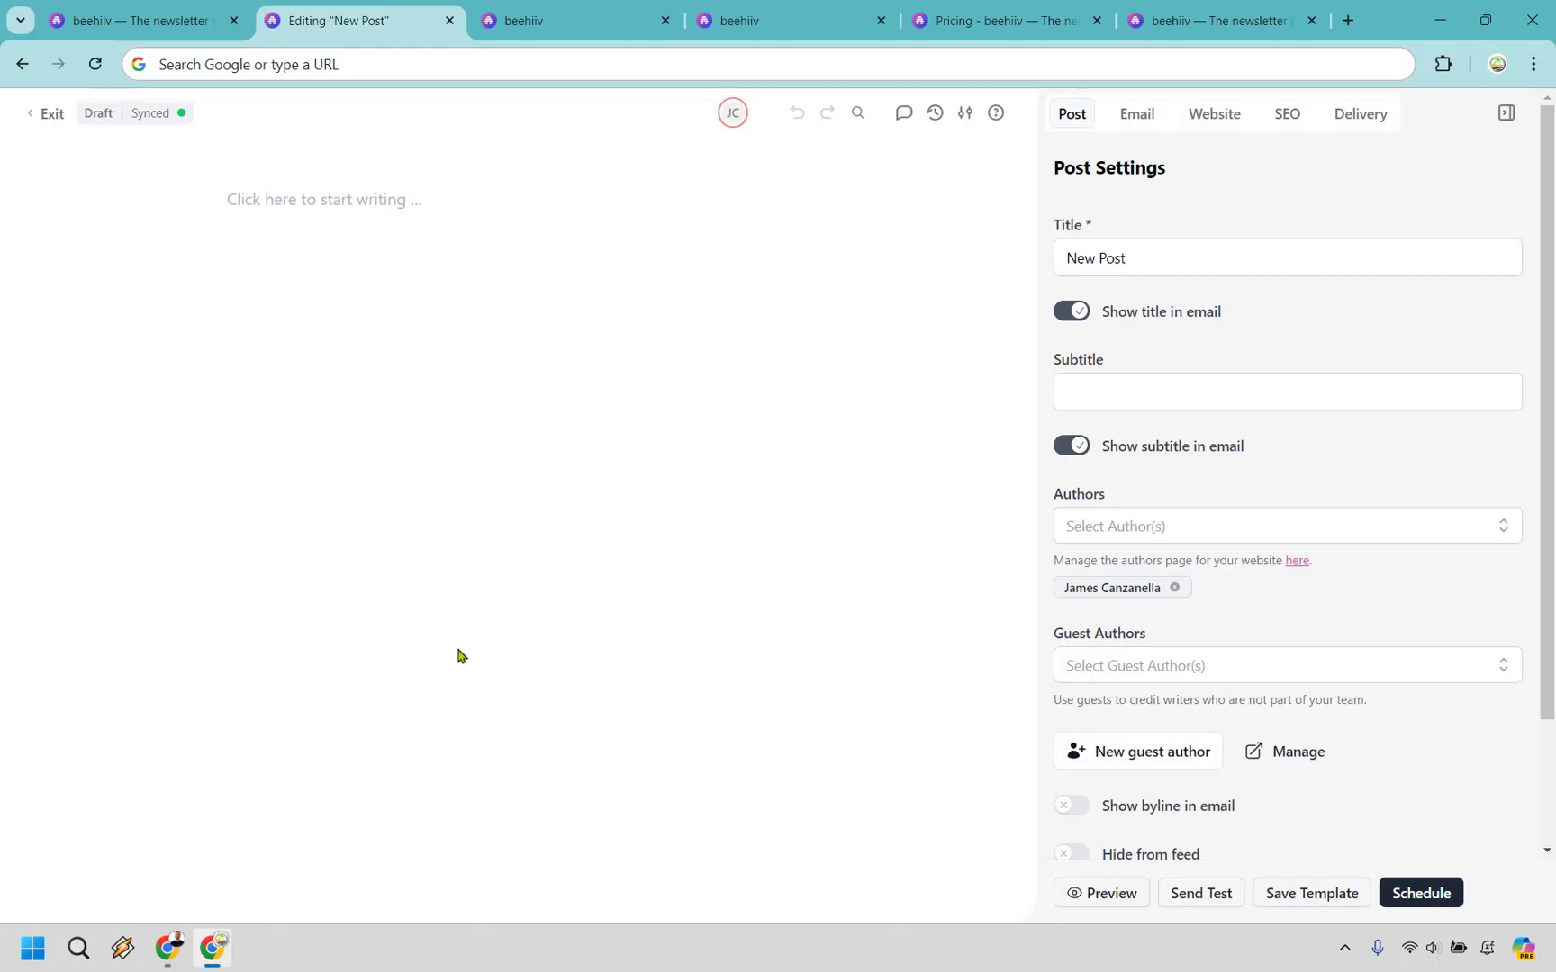
pyautogui.click(296, 196)
pyautogui.write('/')
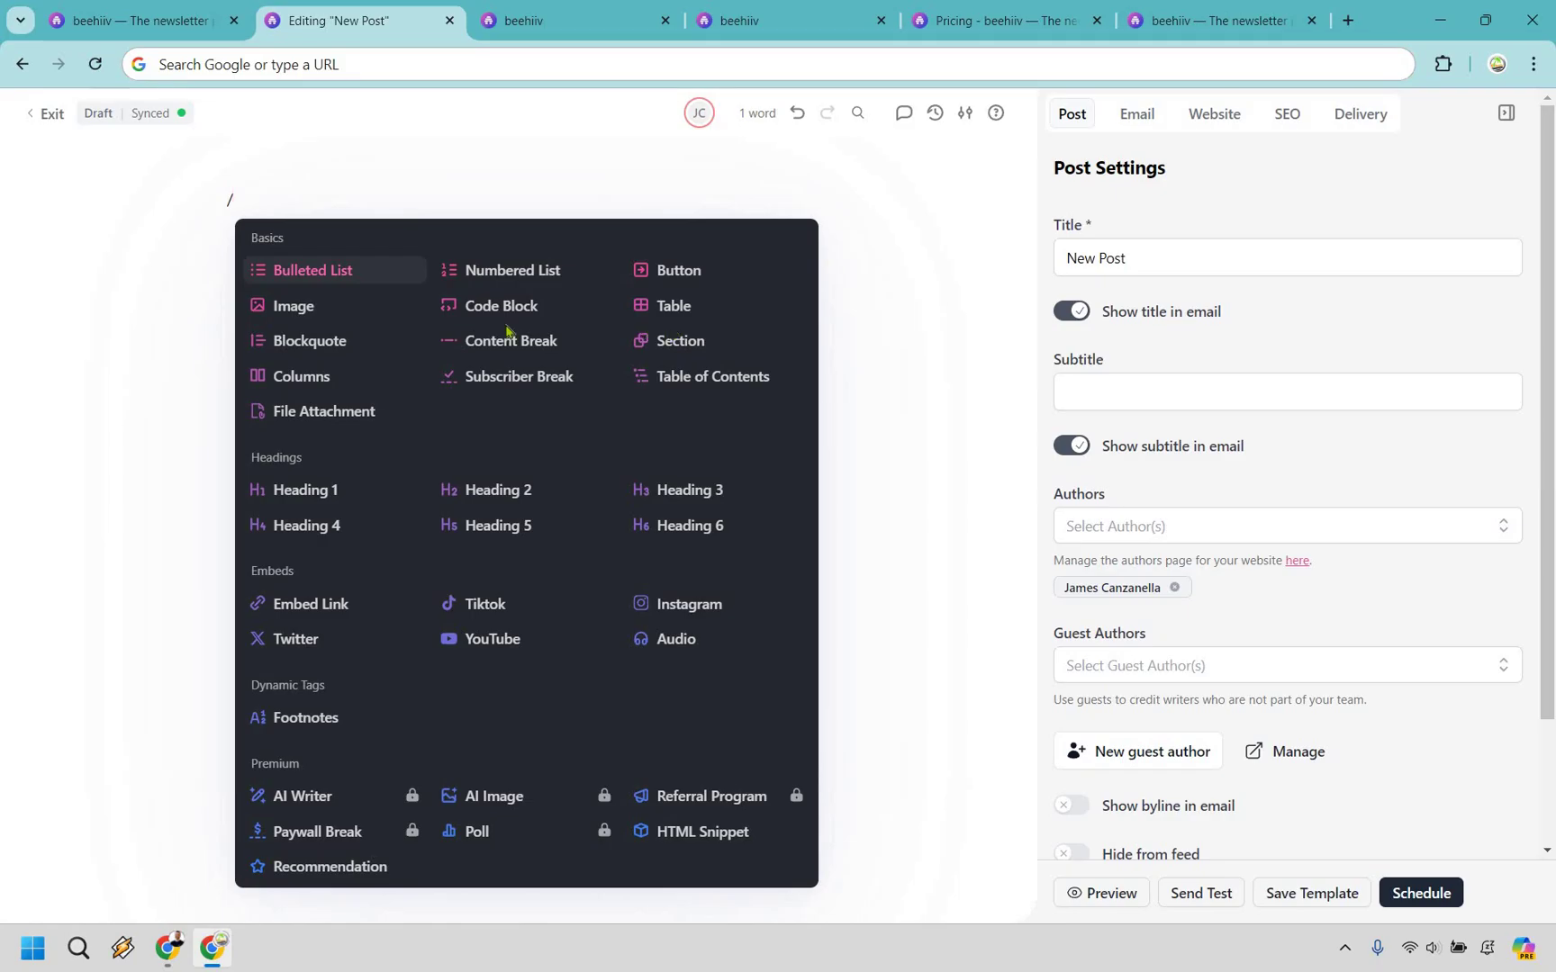
# Insert the Marketing Island logo from the image library at the top of the post.
pyautogui.click(305, 313)
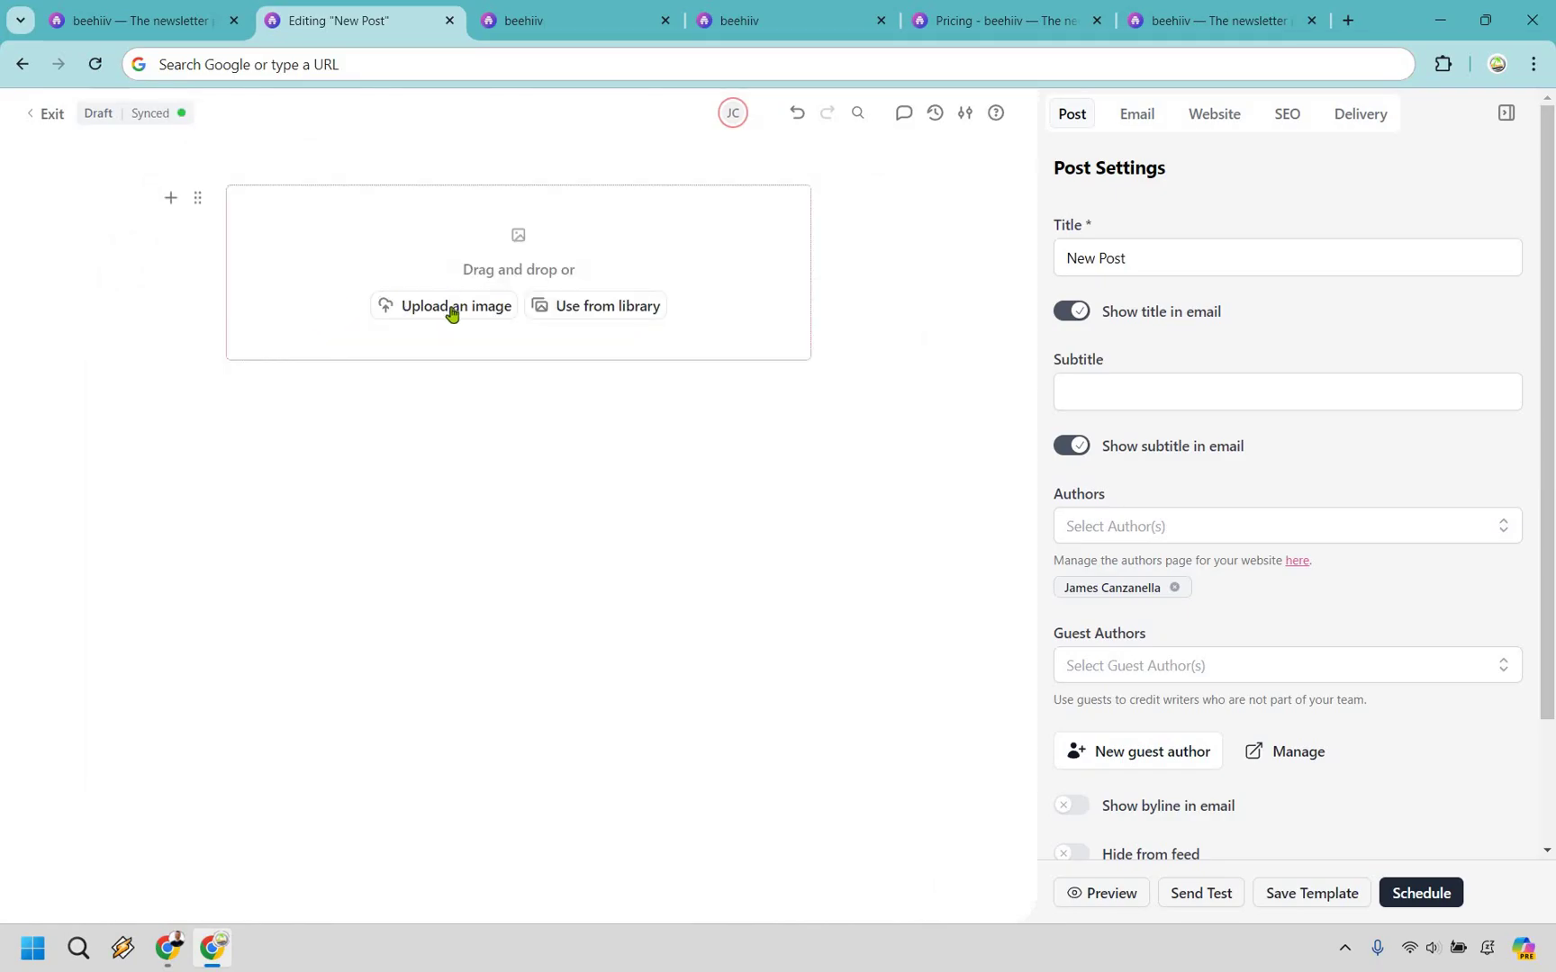
pyautogui.click(581, 311)
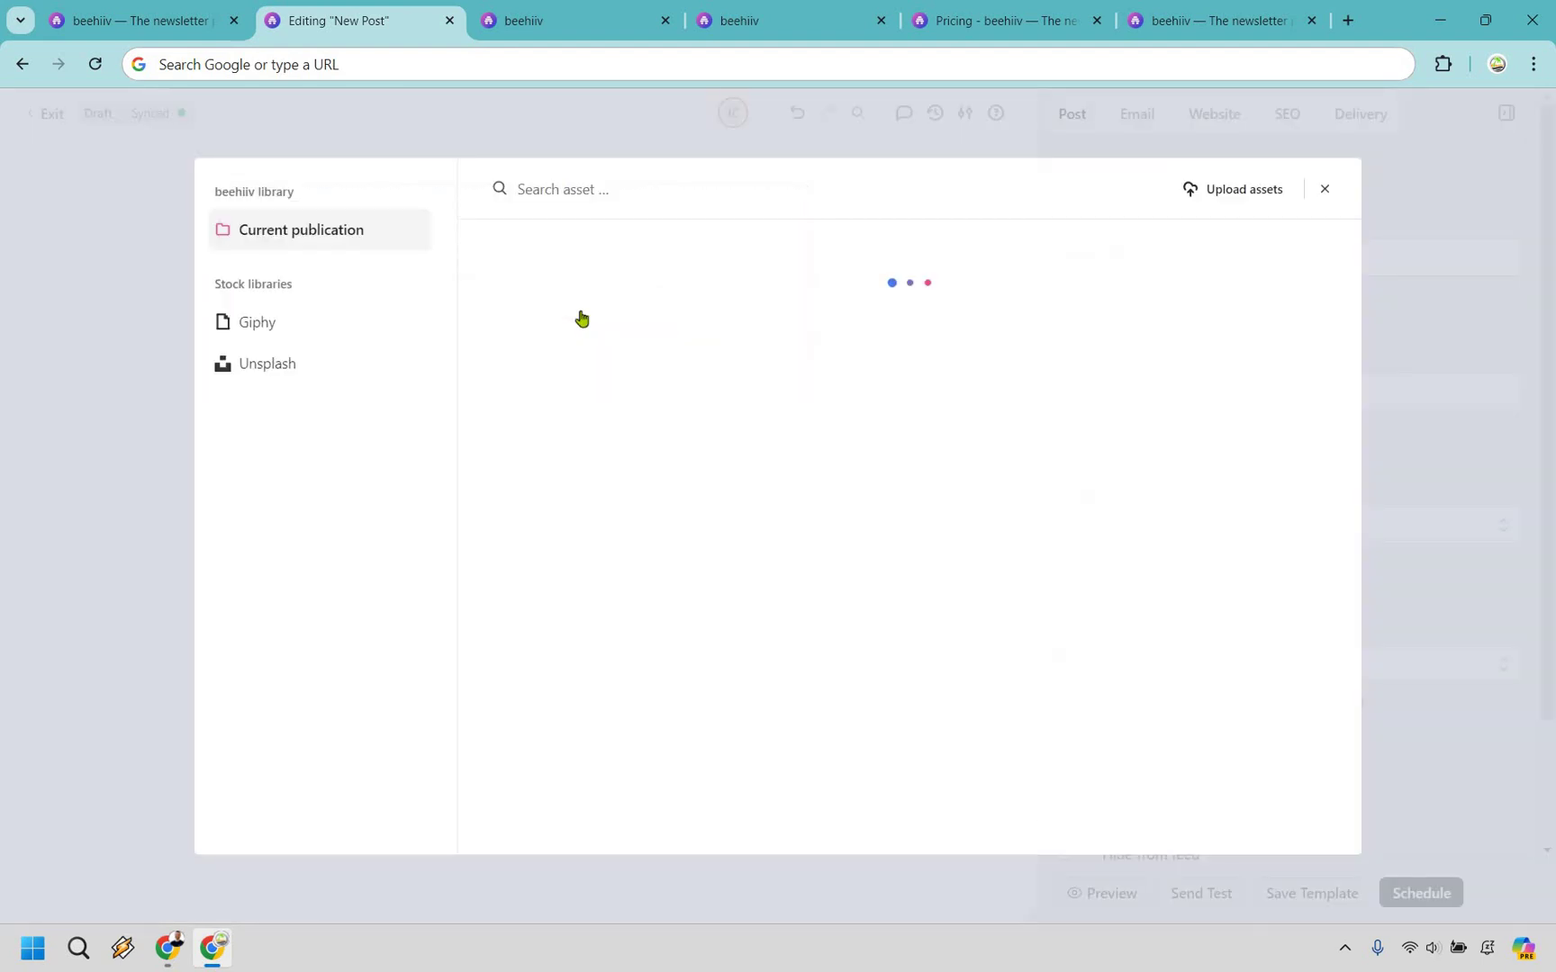
pyautogui.click(1201, 556)
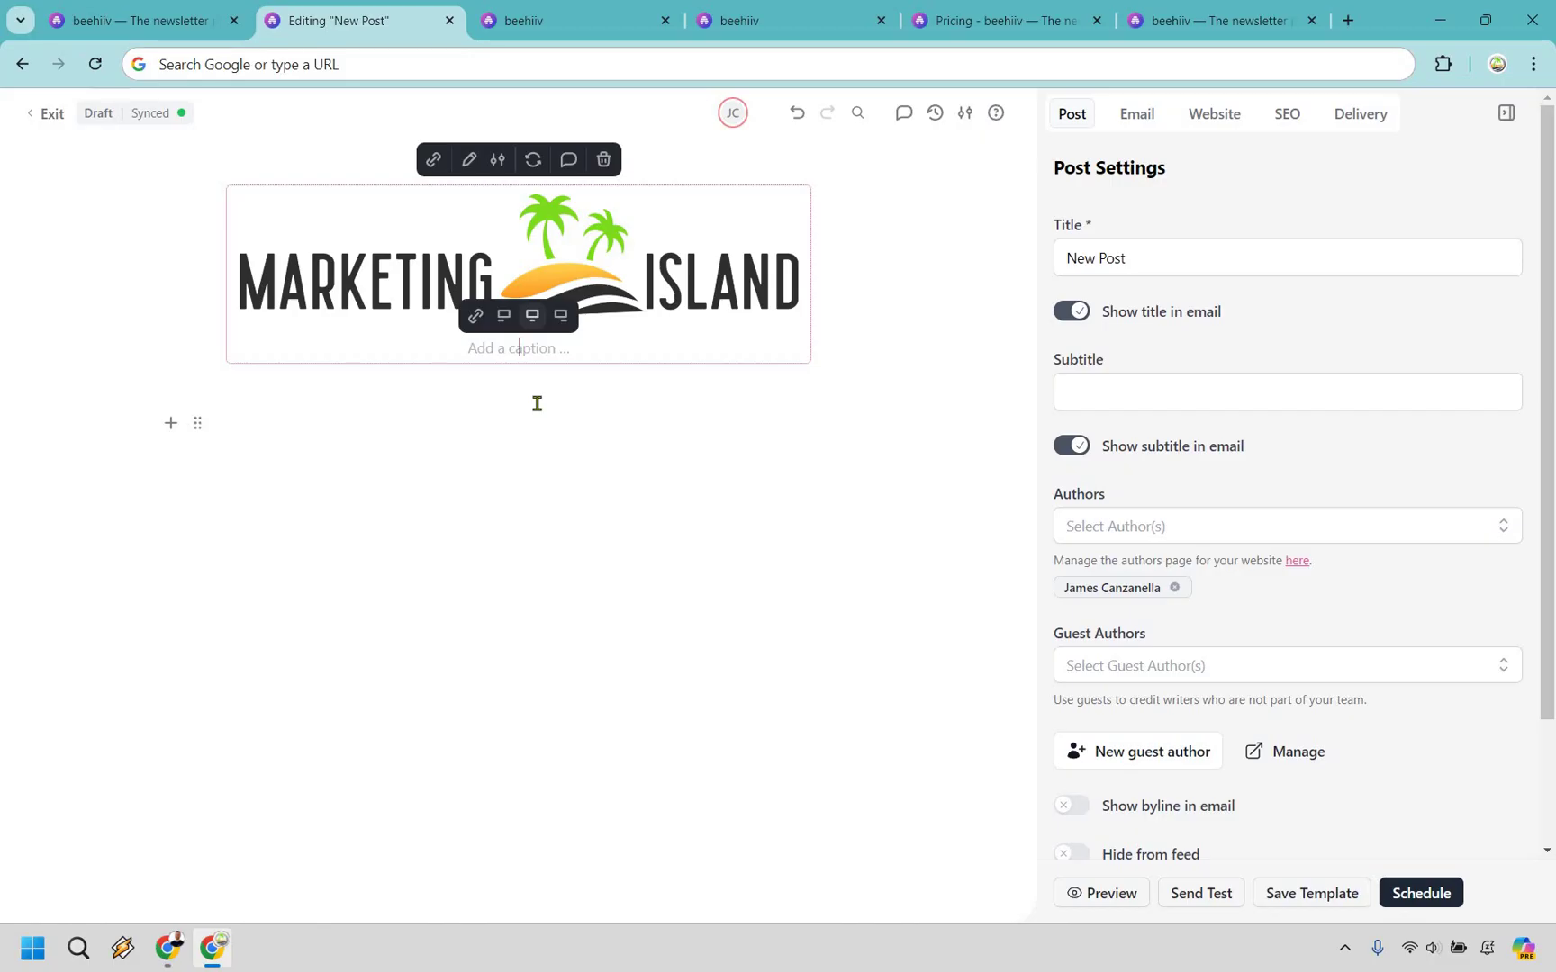
pyautogui.click(536, 403)
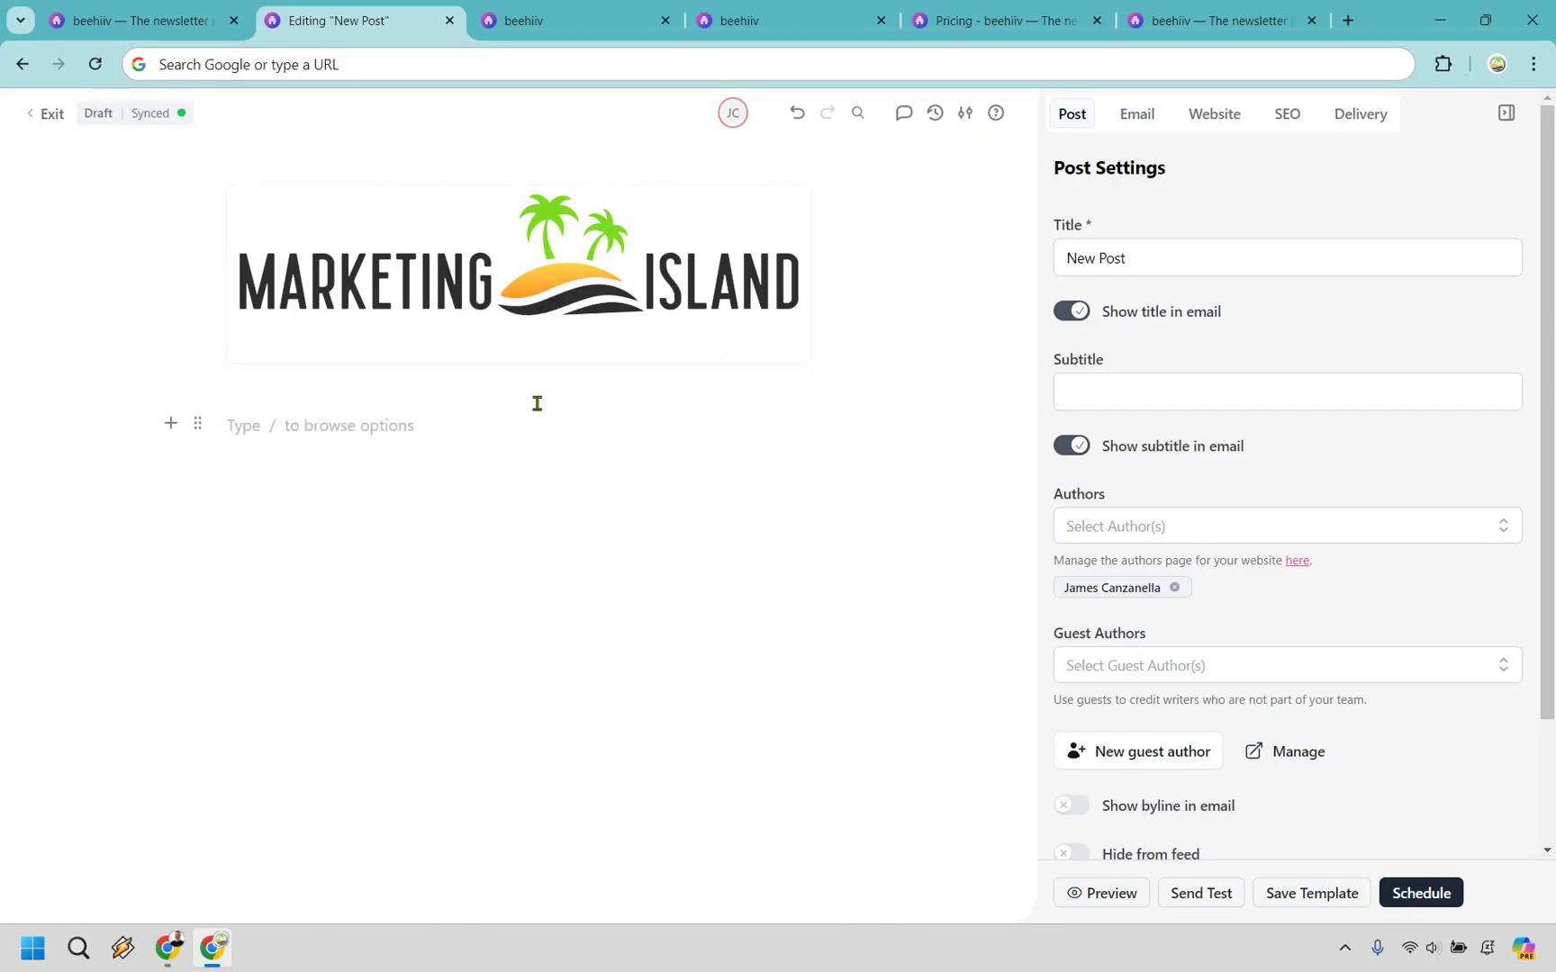
pyautogui.write('/')
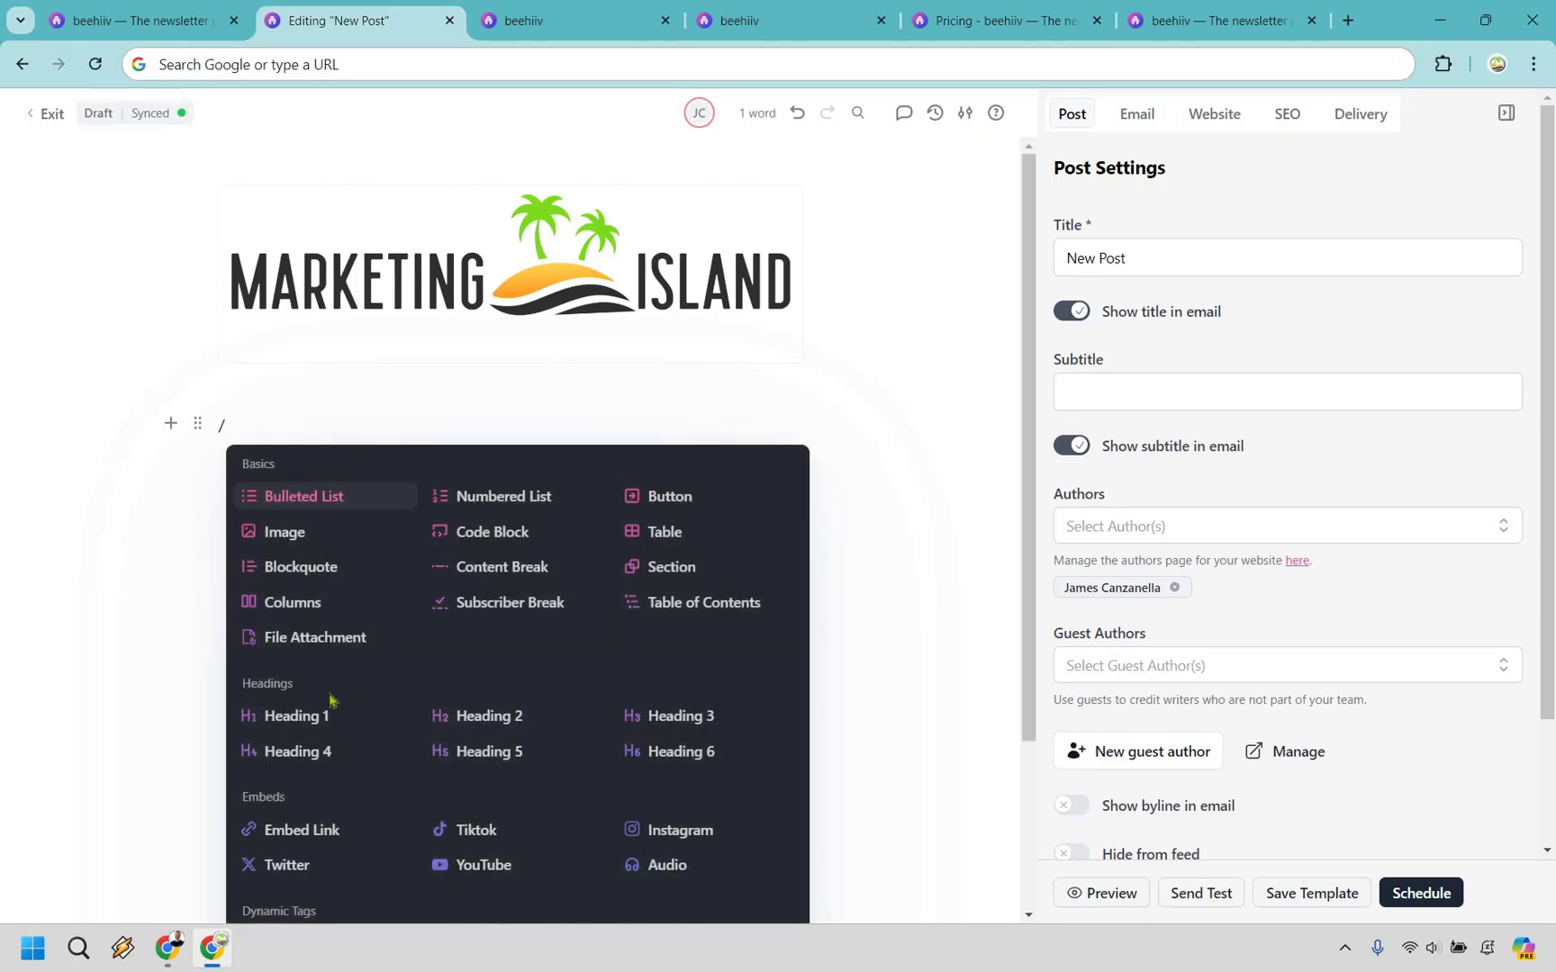
# Add the Heading 1 'Headline Of Course' and the line 'Type whatever it is we want to talk about'.
pyautogui.click(306, 716)
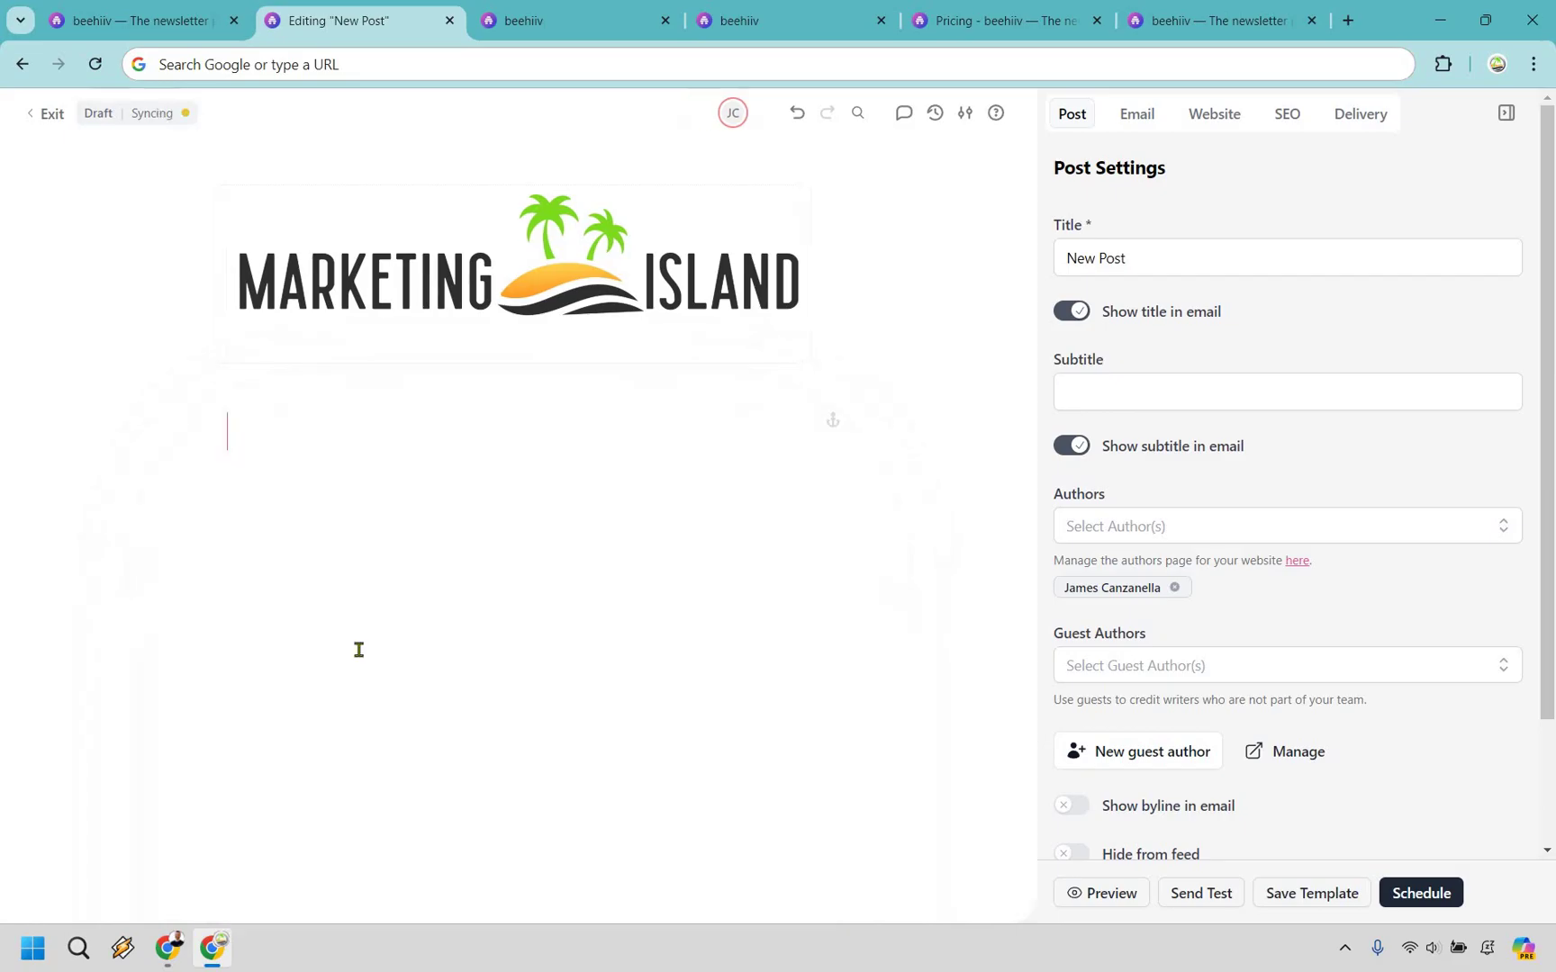
pyautogui.write('Headline Of Course')
pyautogui.press('Return')
pyautogui.write('Type whatever it is ')
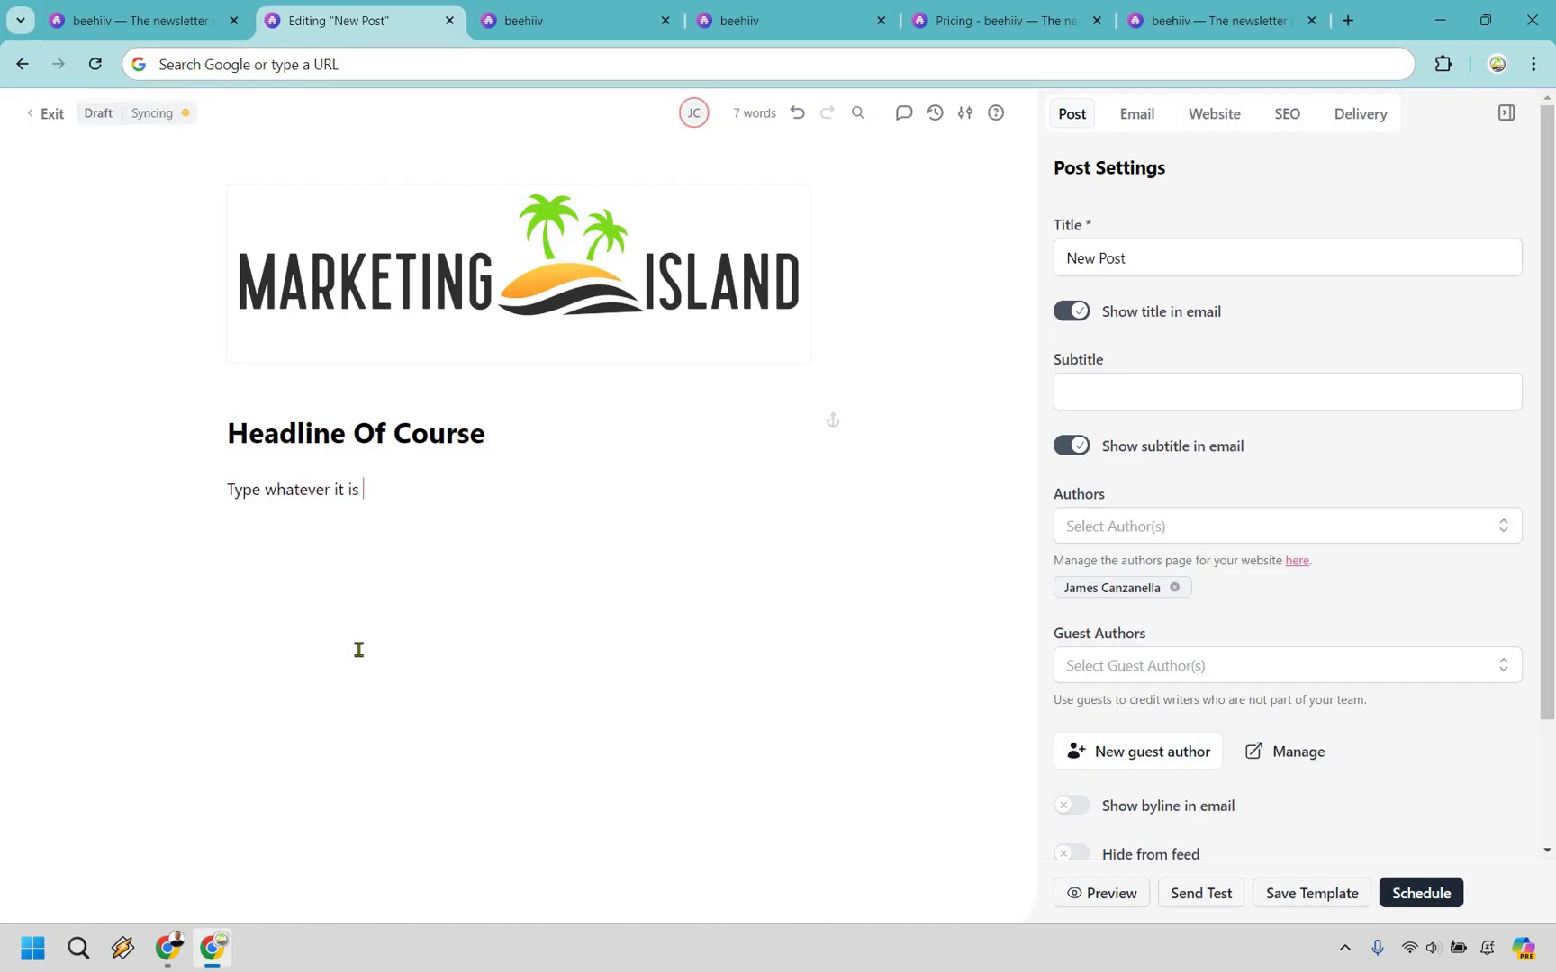
pyautogui.write('we want to talk about')
pyautogui.press('Return')
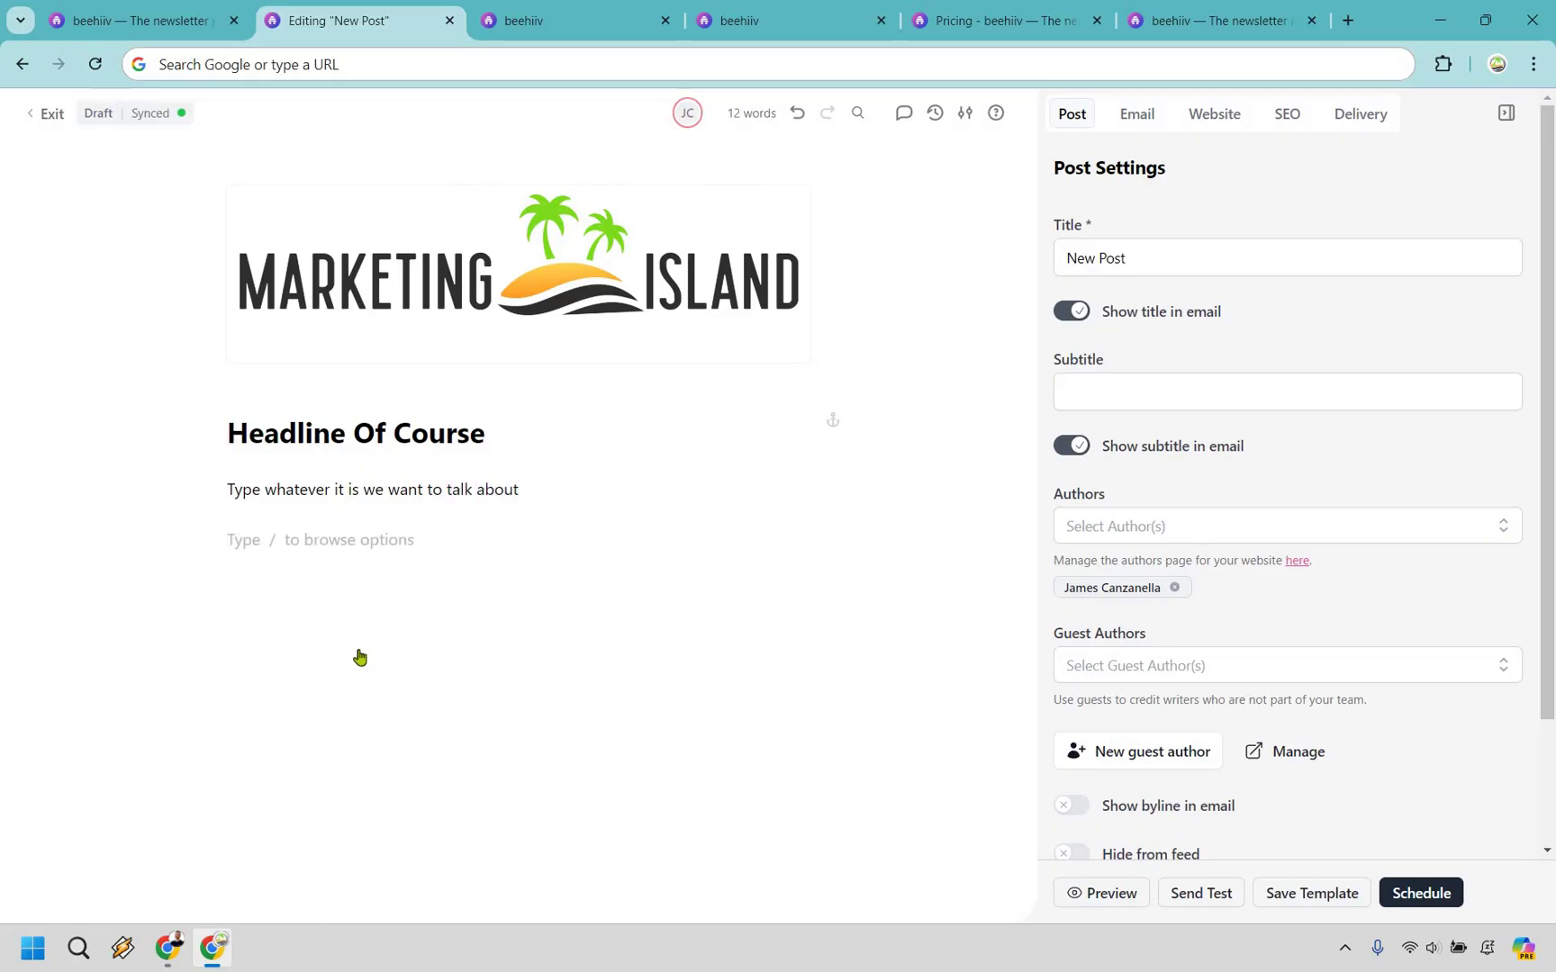
# Add a bulleted list with three 'Benefit' items.
pyautogui.write('/')
pyautogui.scroll(-1, 339, 513)
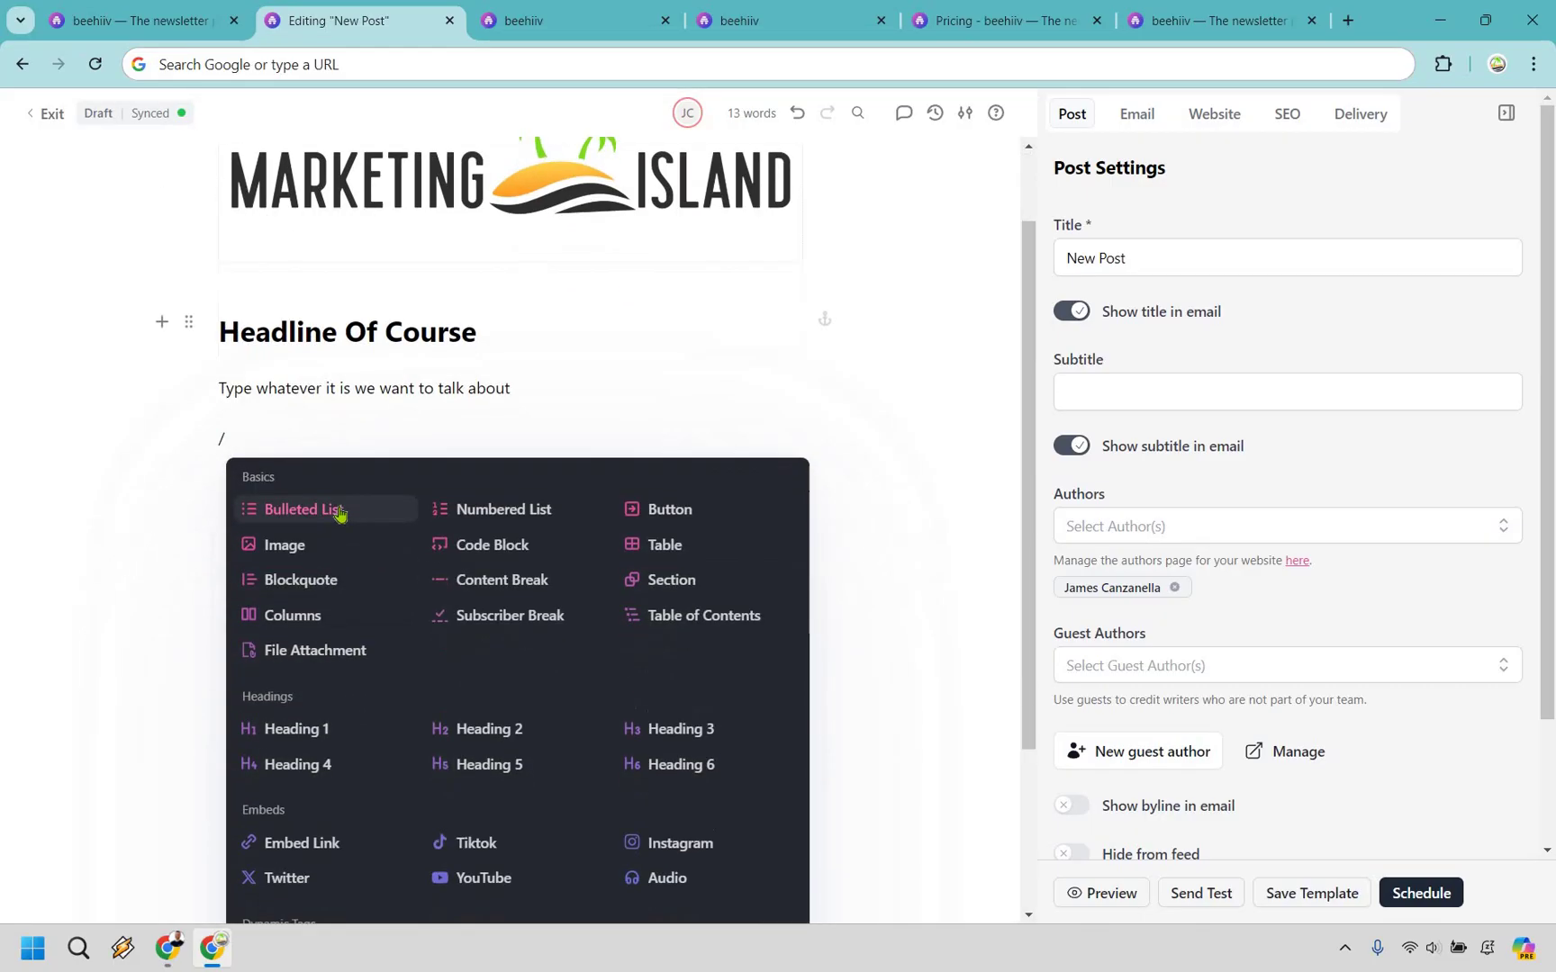
pyautogui.click(340, 512)
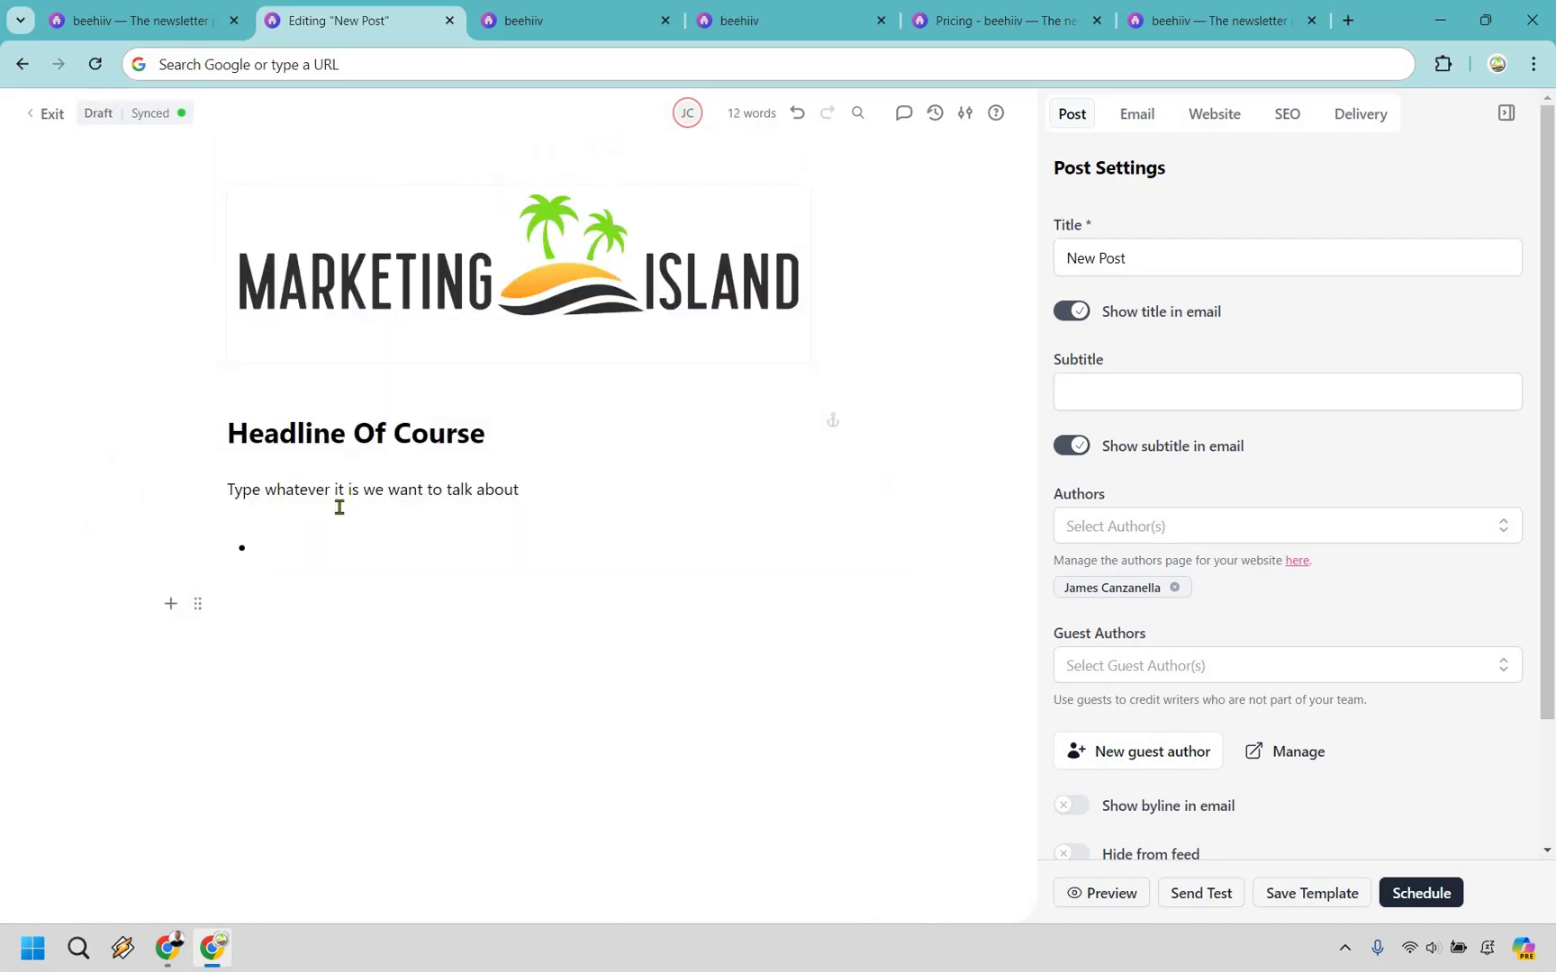
pyautogui.write('Benefit')
pyautogui.press('Return')
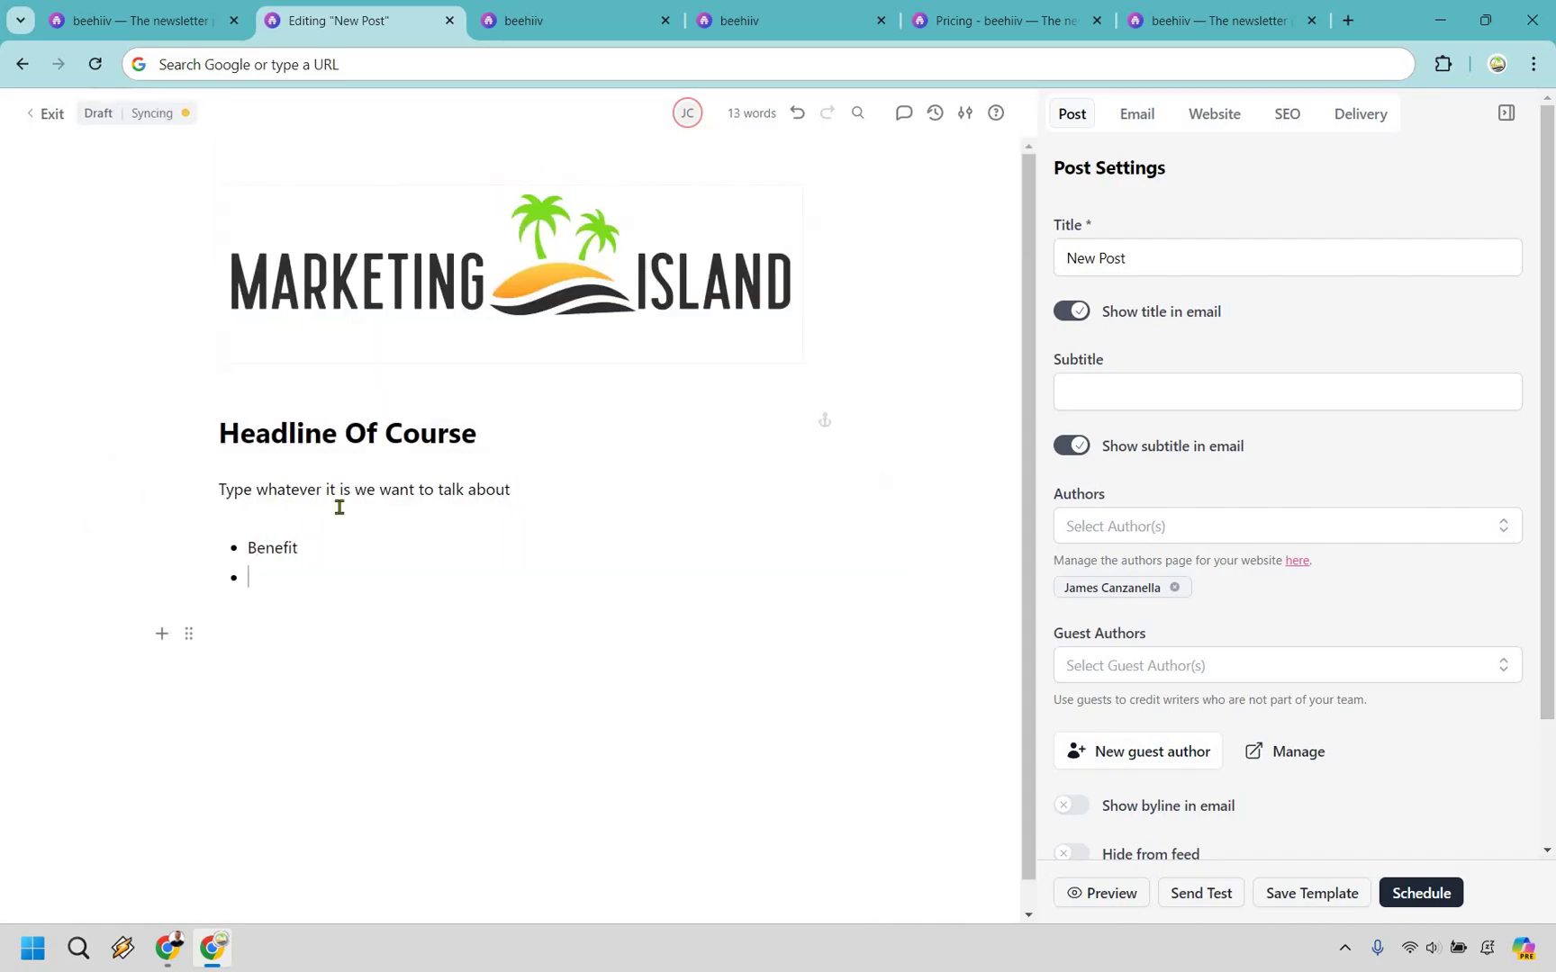
pyautogui.write('Benefit')
pyautogui.press('Return')
pyautogui.write('Bene')
pyautogui.press('Return')
pyautogui.press('Return')
# Add the closing sentence and correct 'daying' to 'doing'.
pyautogui.write('Or there is a better of ')
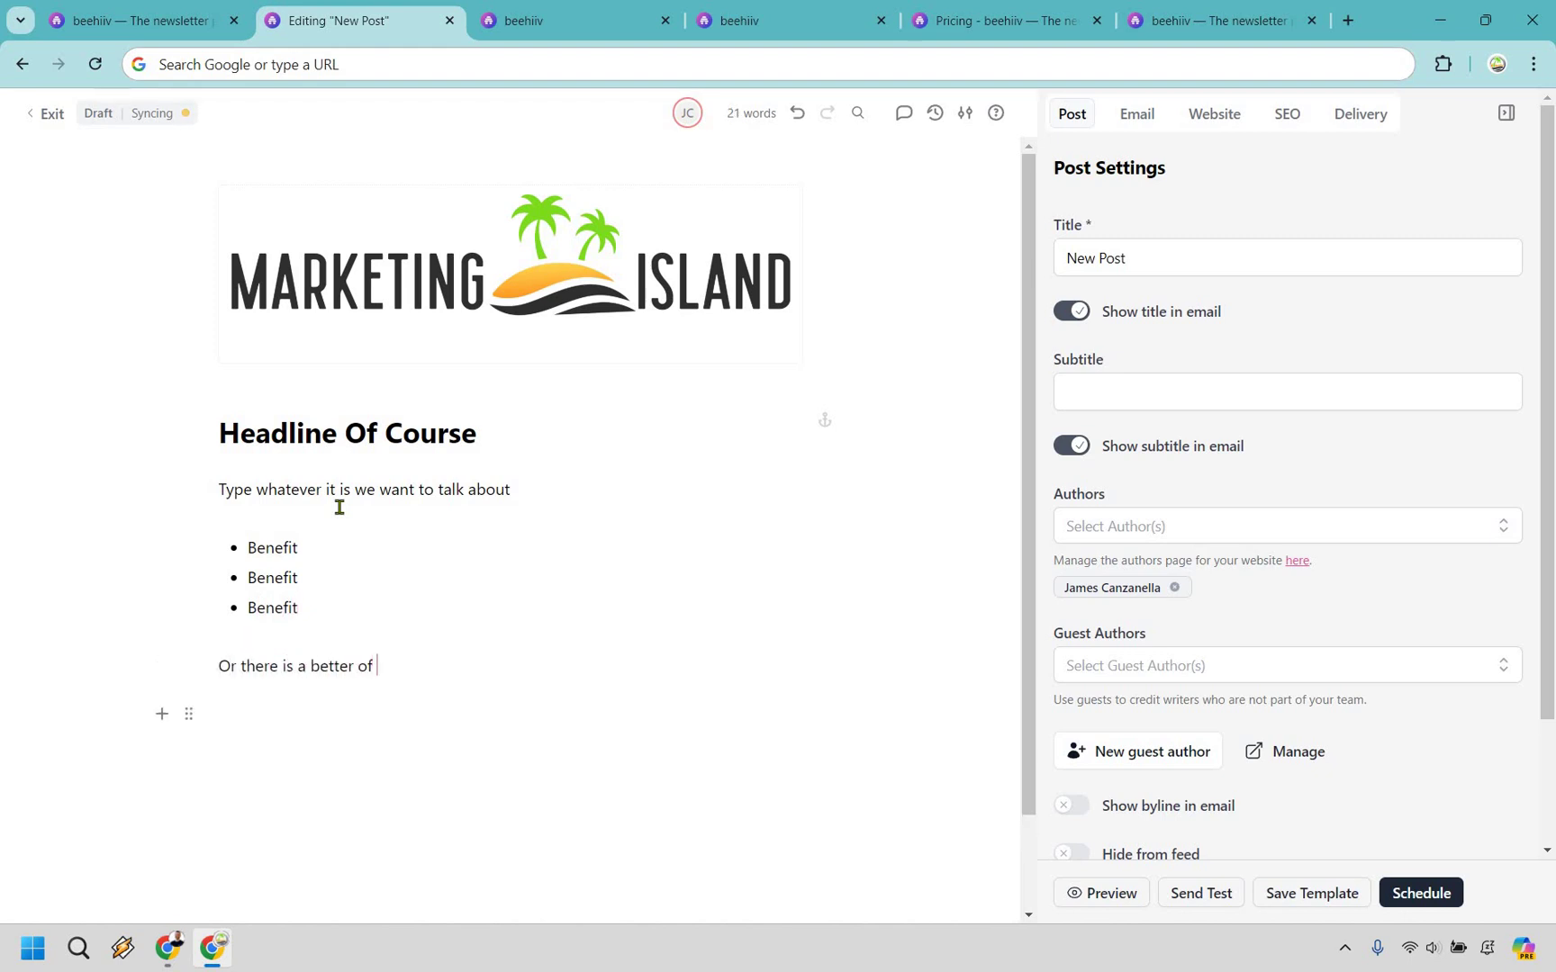
pyautogui.write('daying it')
pyautogui.press('Return')
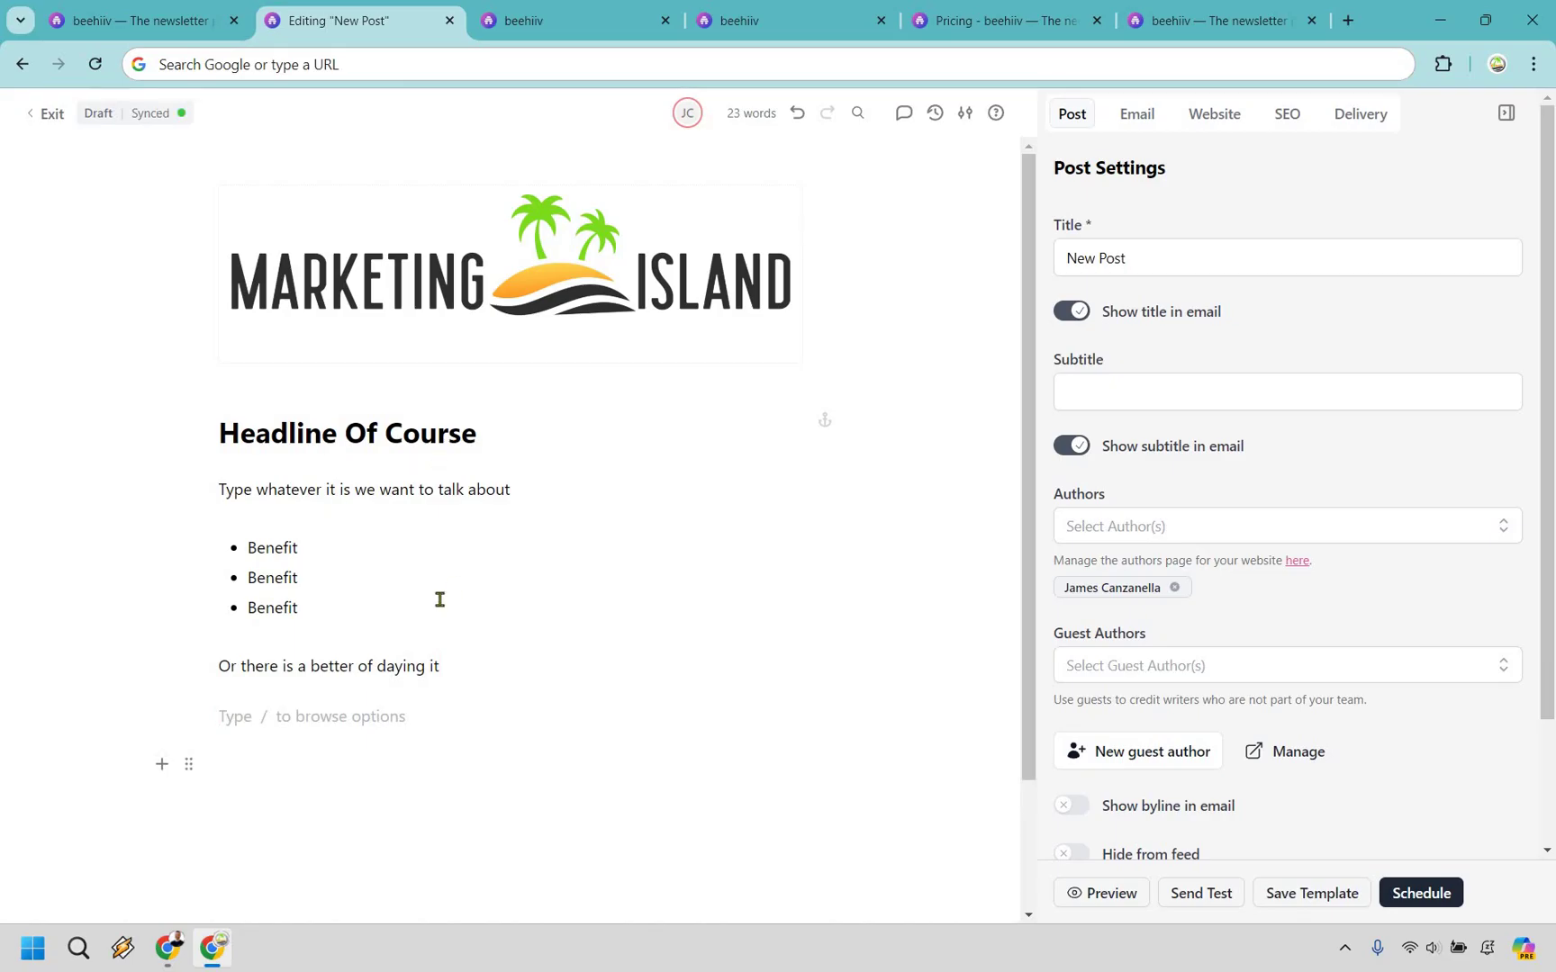
pyautogui.click(389, 666)
pyautogui.doubleClick(390, 667)
pyautogui.write('doing')
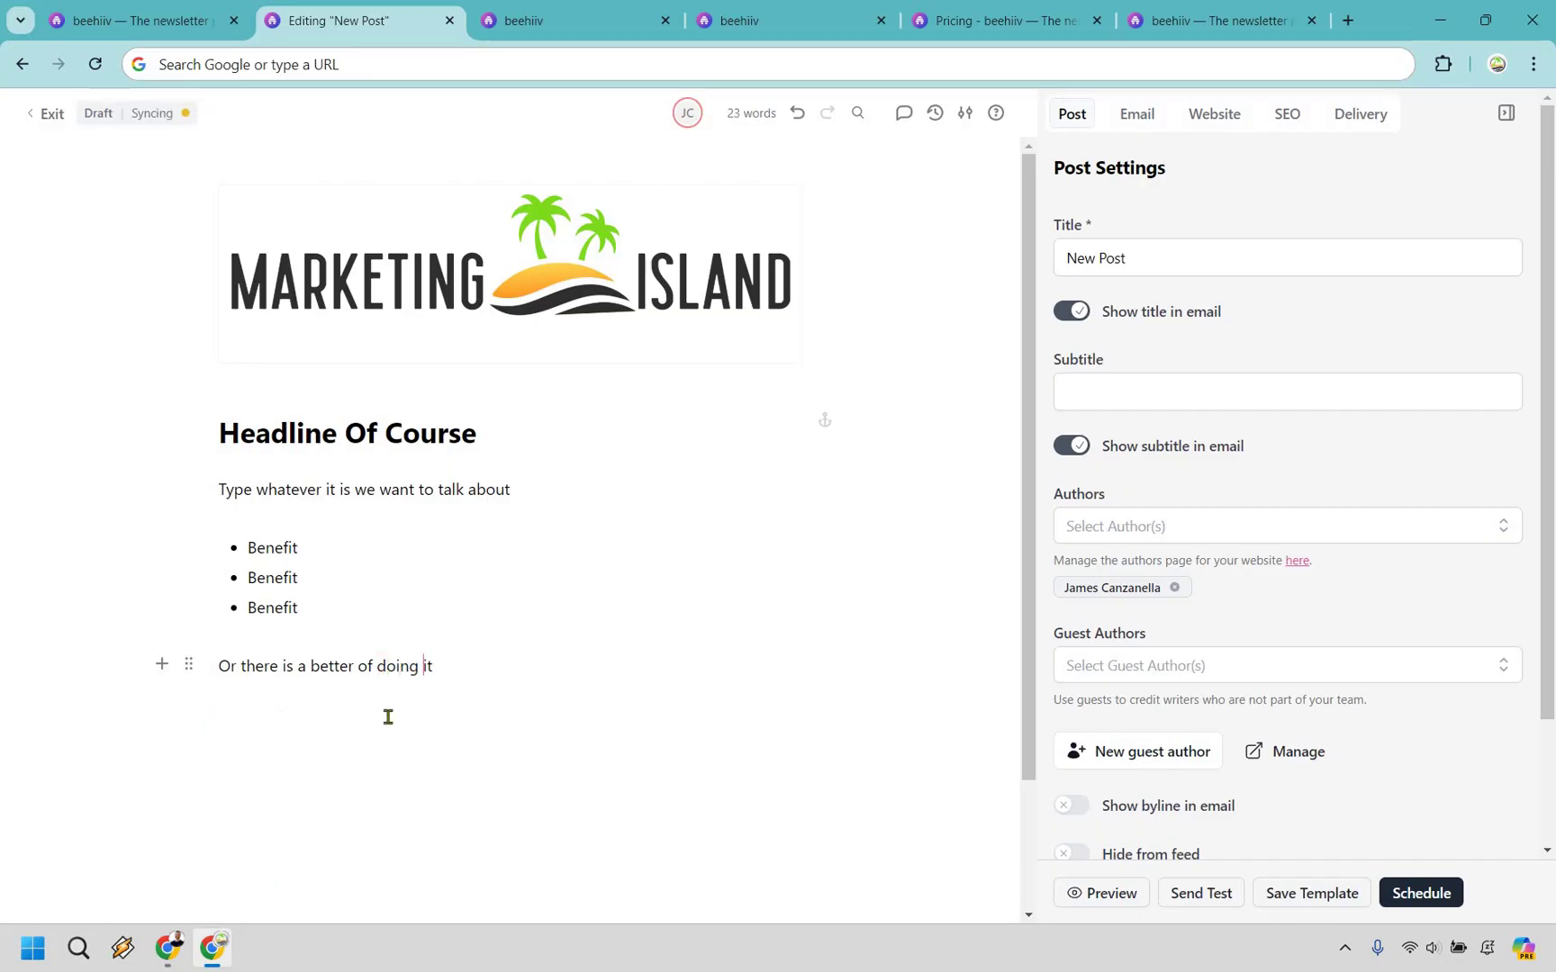
pyautogui.click(354, 717)
# Insert a Table of Contents block listing 'Headline Of Course'.
pyautogui.write('/')
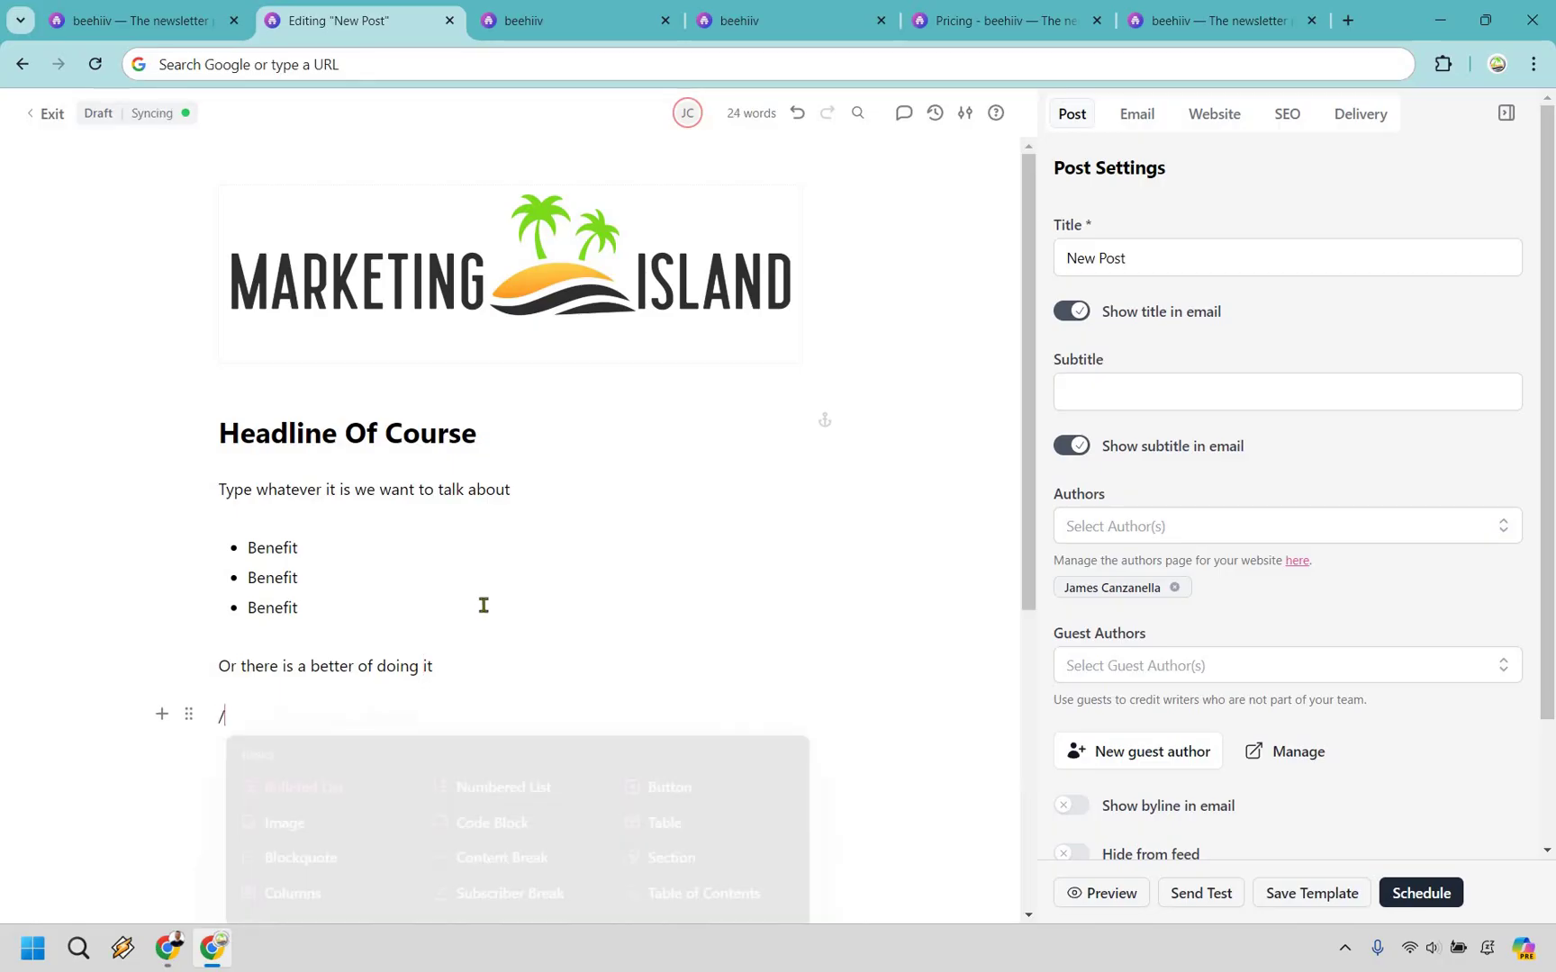
pyautogui.scroll(-3, 689, 666)
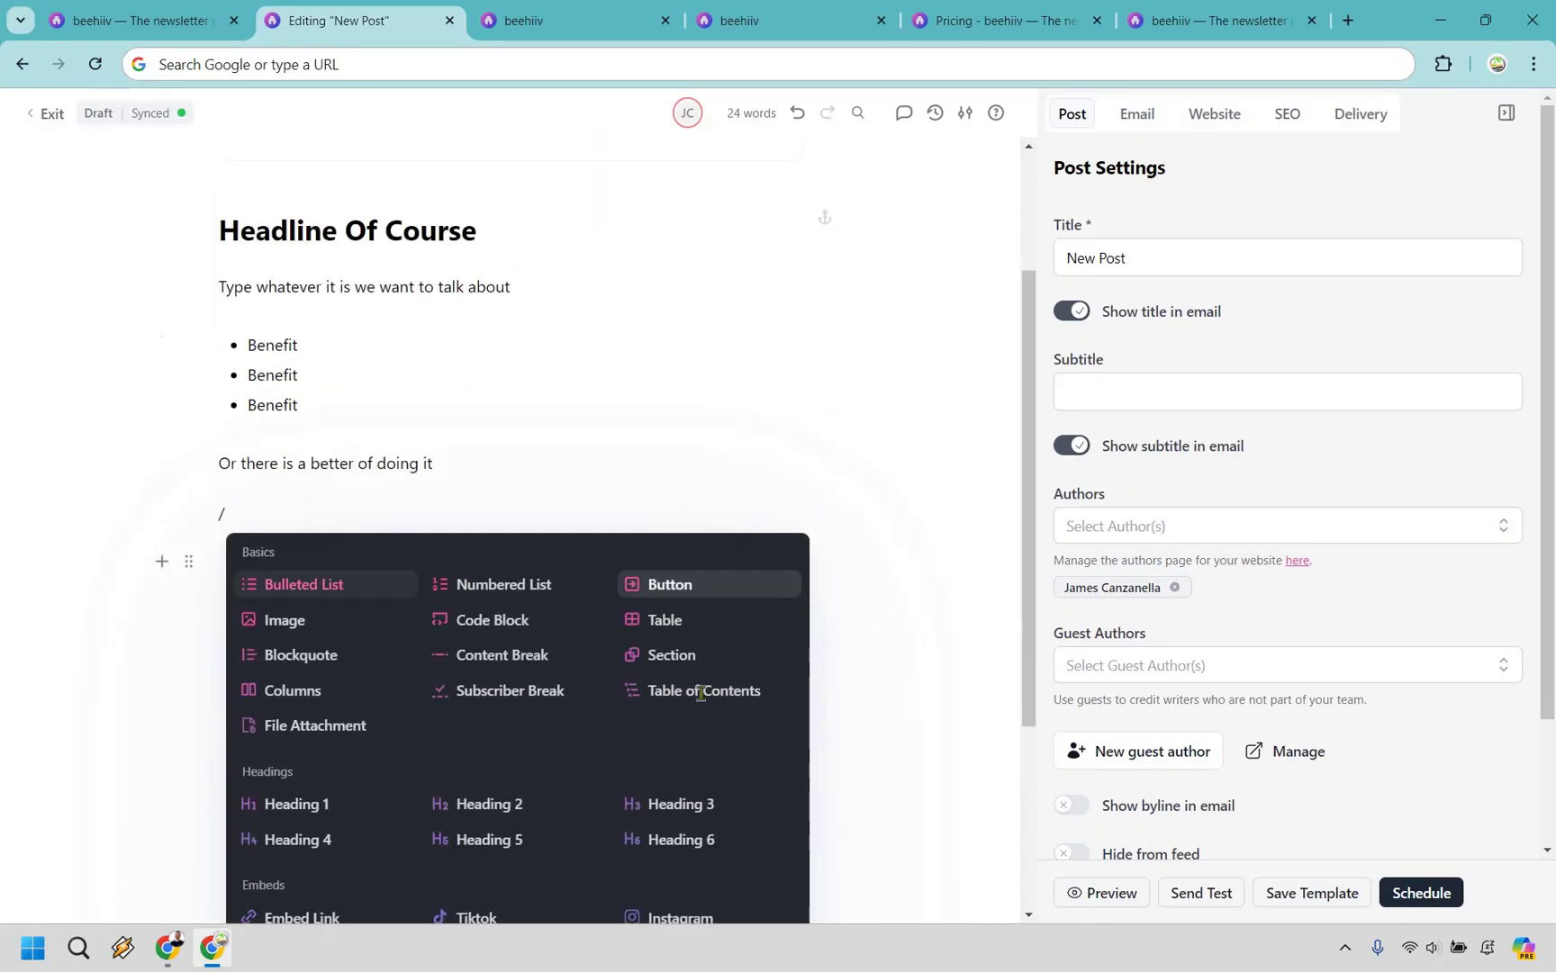
pyautogui.click(701, 690)
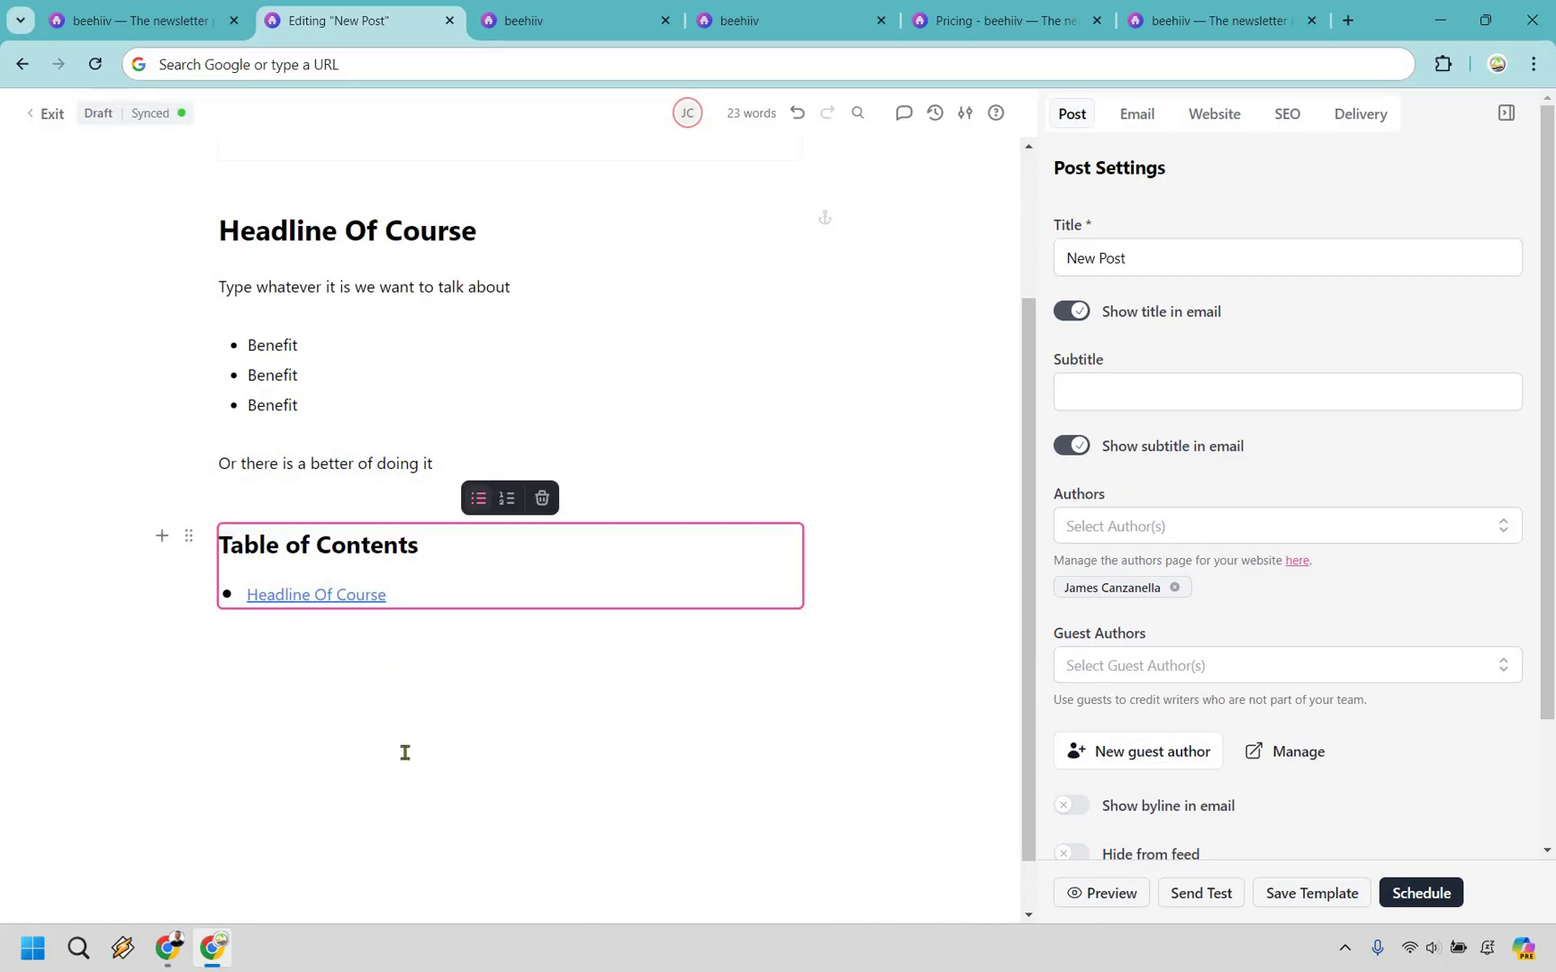
pyautogui.click(454, 663)
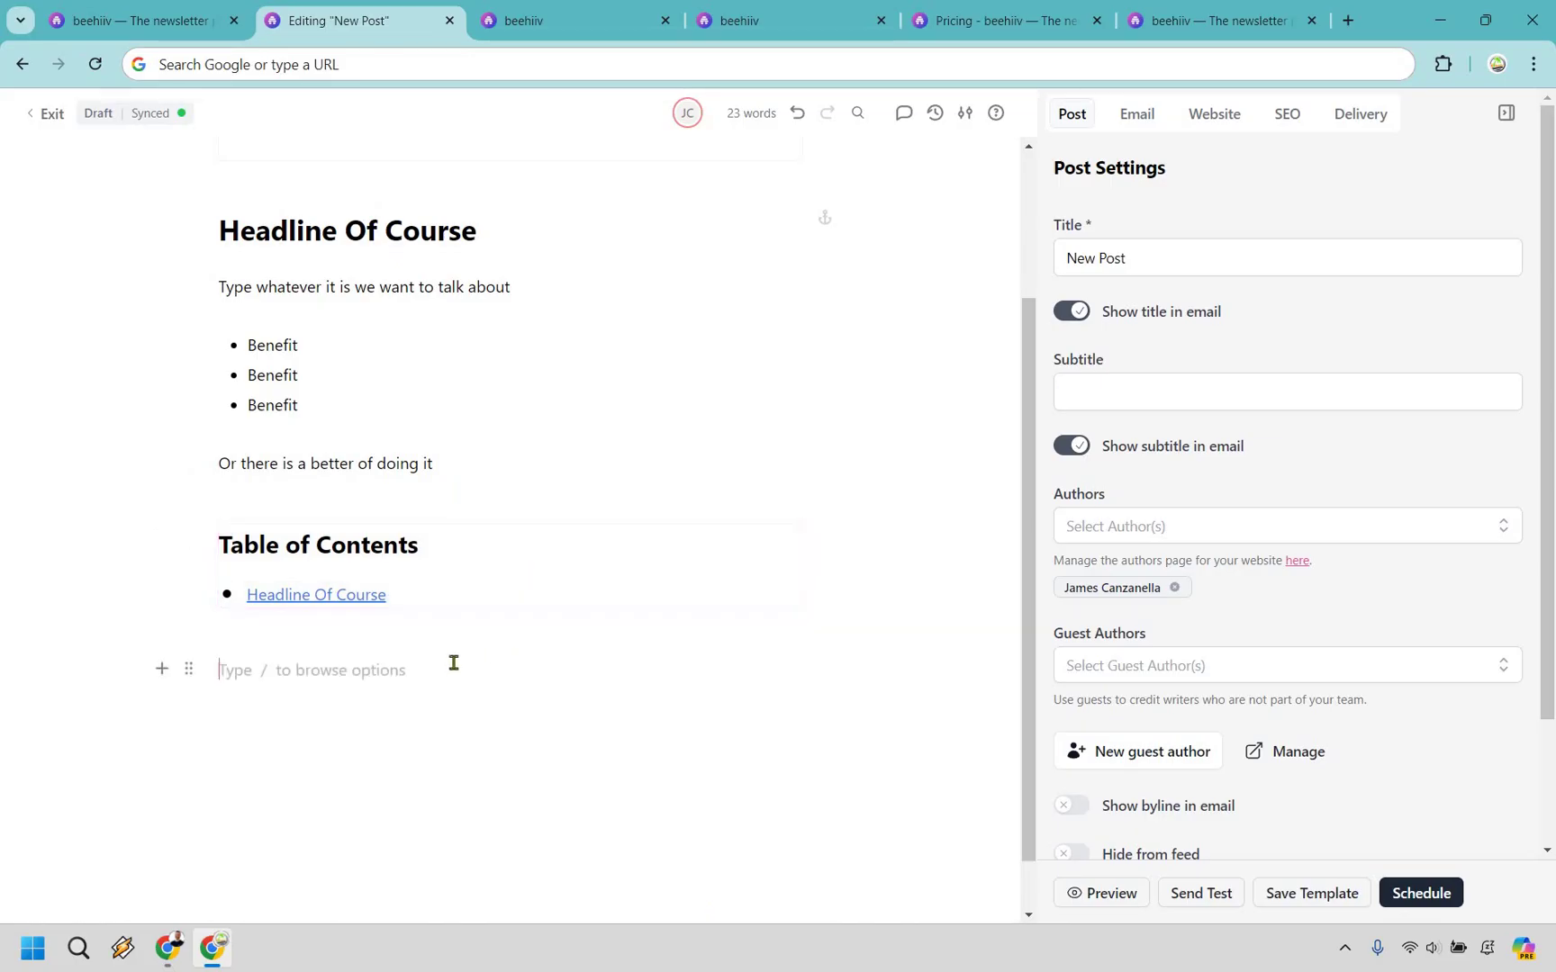
# Add a Content Break divider and move it below the Table of Contents.
pyautogui.write('/')
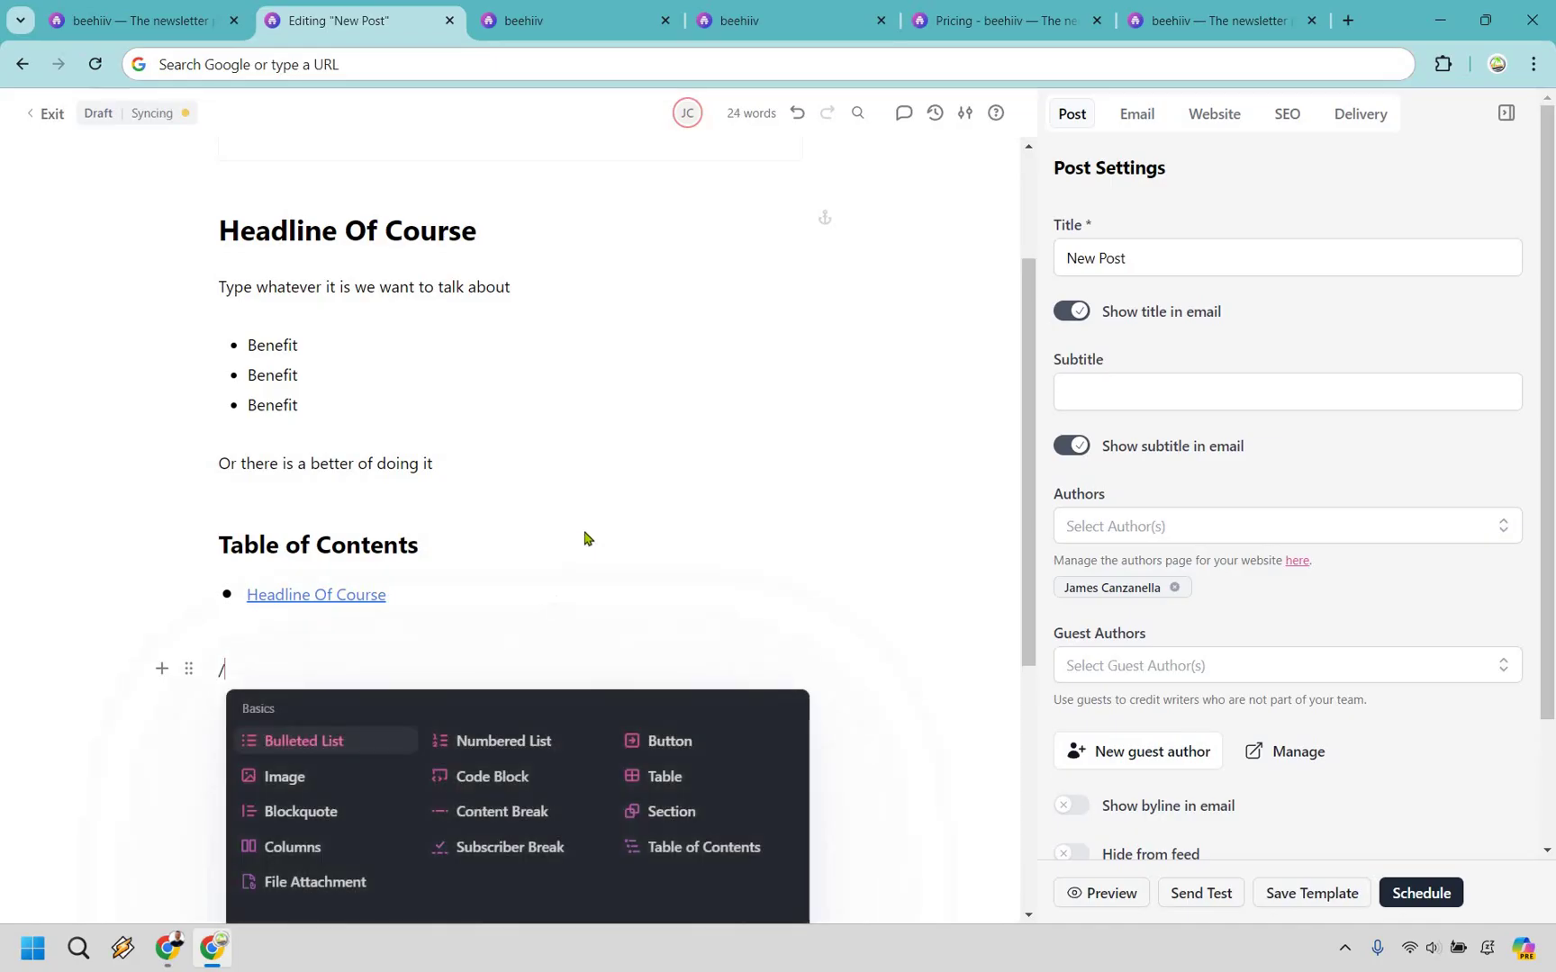
pyautogui.scroll(-5, 594, 365)
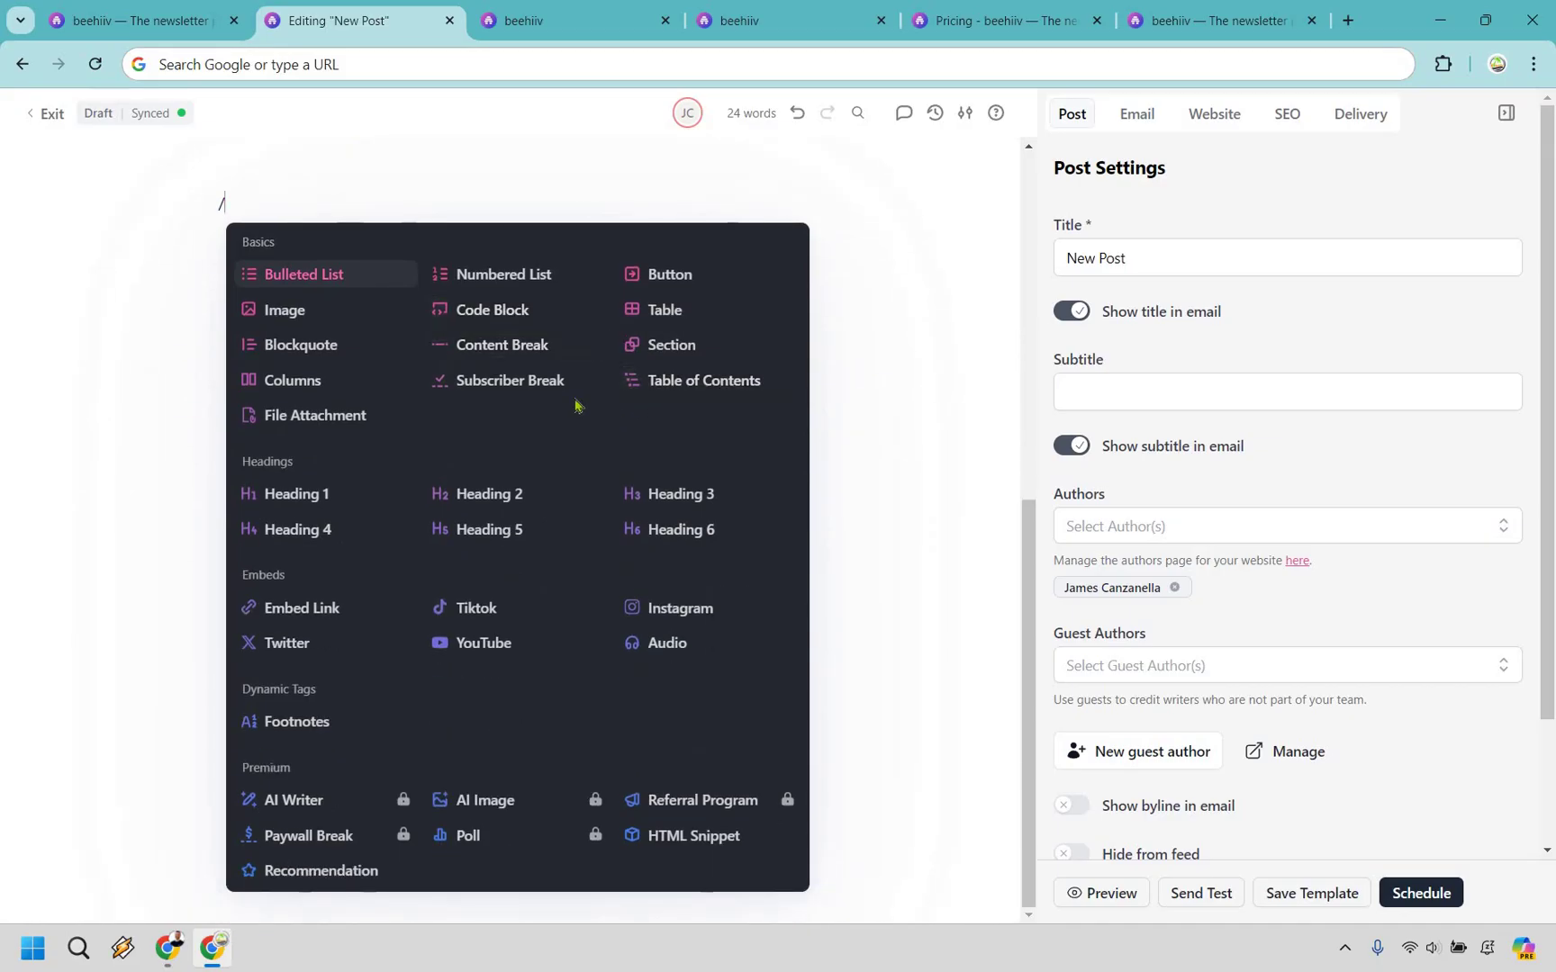
pyautogui.click(558, 346)
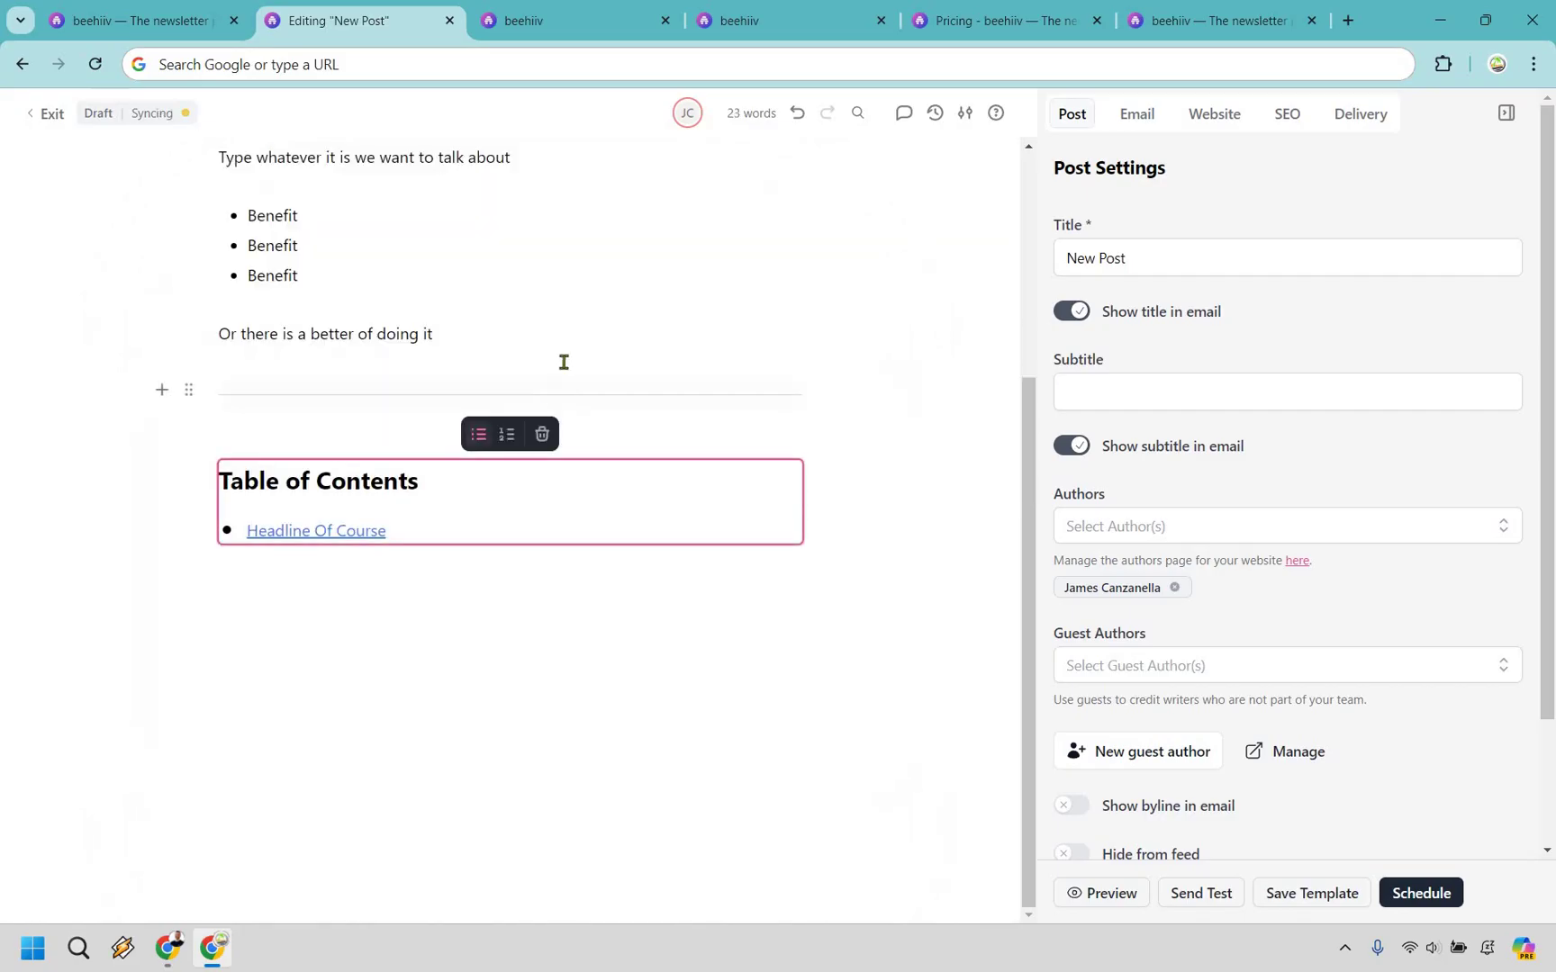
pyautogui.moveTo(227, 395)
pyautogui.moveTo(188, 389)
pyautogui.mouseDown()
pyautogui.moveTo(208, 589)
pyautogui.moveTo(300, 605)
pyautogui.mouseUp()
pyautogui.click(304, 606)
# Add a second-level heading reading 'Amazing Software' below the divider.
pyautogui.write('/')
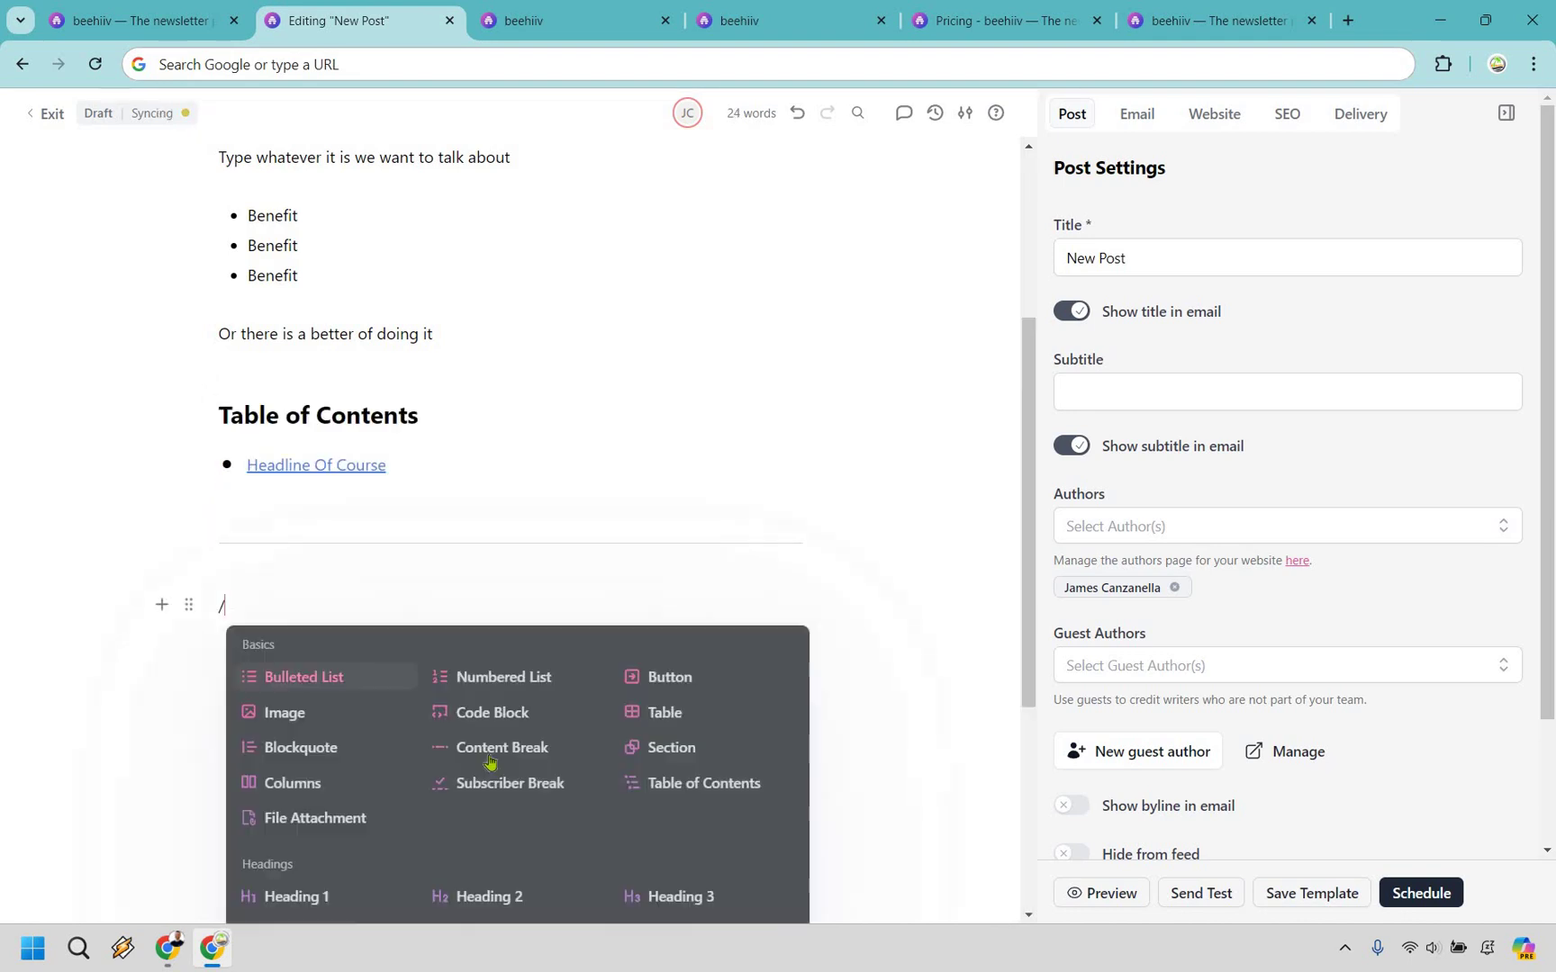
pyautogui.scroll(-1, 487, 793)
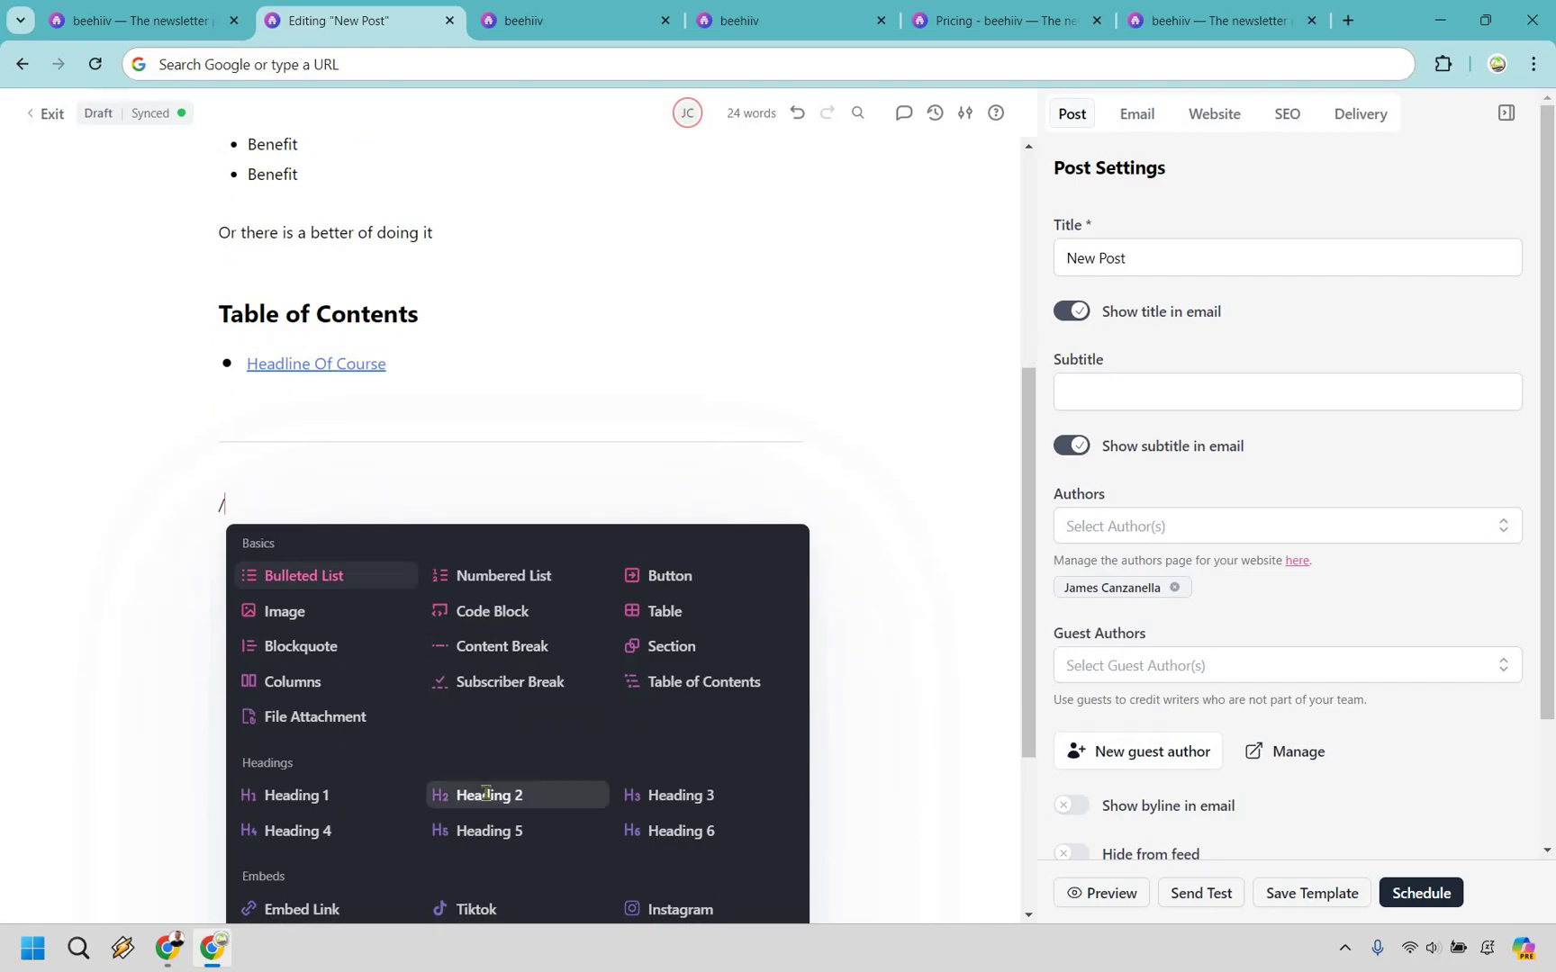
pyautogui.click(486, 793)
pyautogui.write('Amazing Softwe')
pyautogui.press('BackSpace')
pyautogui.write('are')
pyautogui.press('Return')
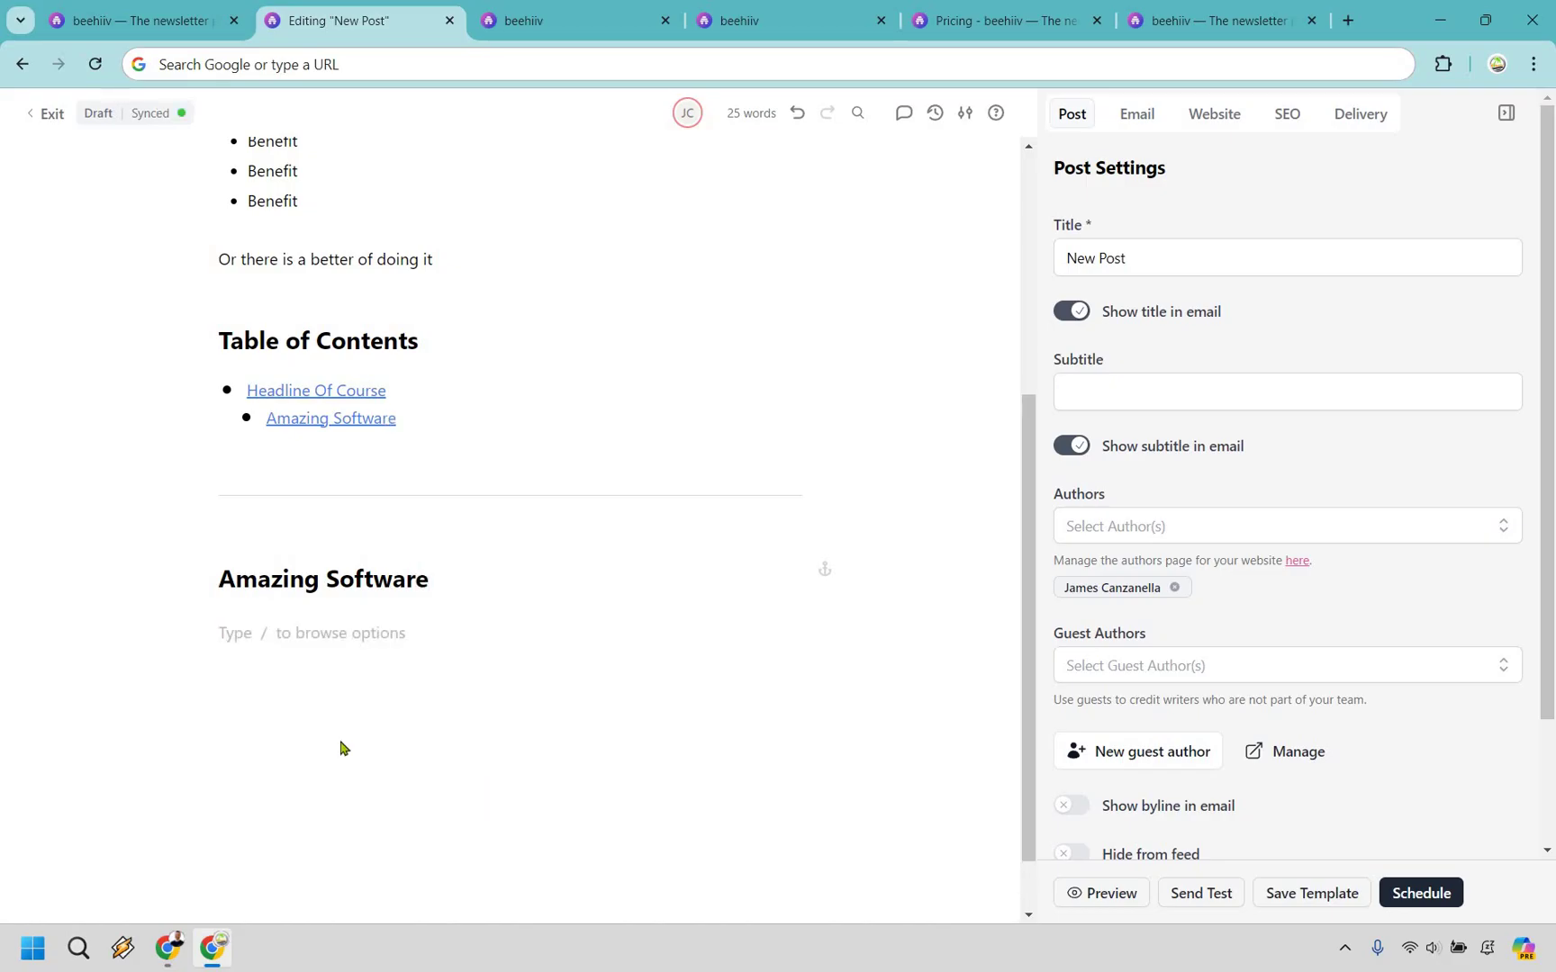
# Insert the underwater island-and-dolphins image from the library below the heading.
pyautogui.write('/')
pyautogui.press('Down')
pyautogui.press('Down')
pyautogui.press('Down')
pyautogui.press('Down')
pyautogui.scroll(-1, 421, 490)
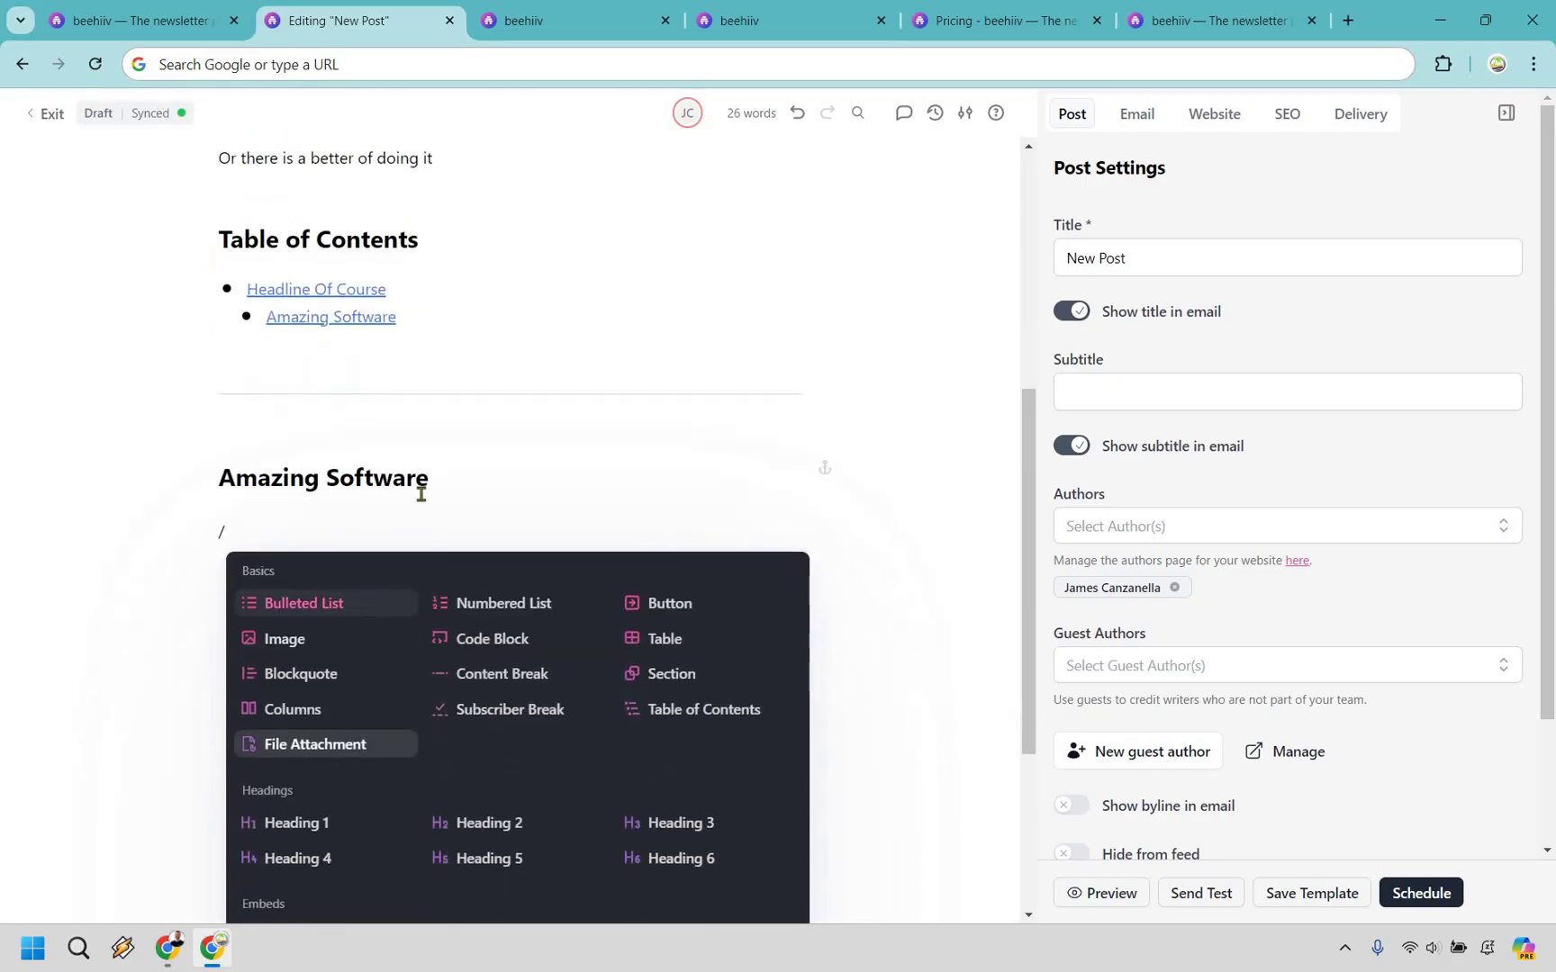
pyautogui.press('Up')
pyautogui.press('Up')
pyautogui.press('Up')
pyautogui.press('Return')
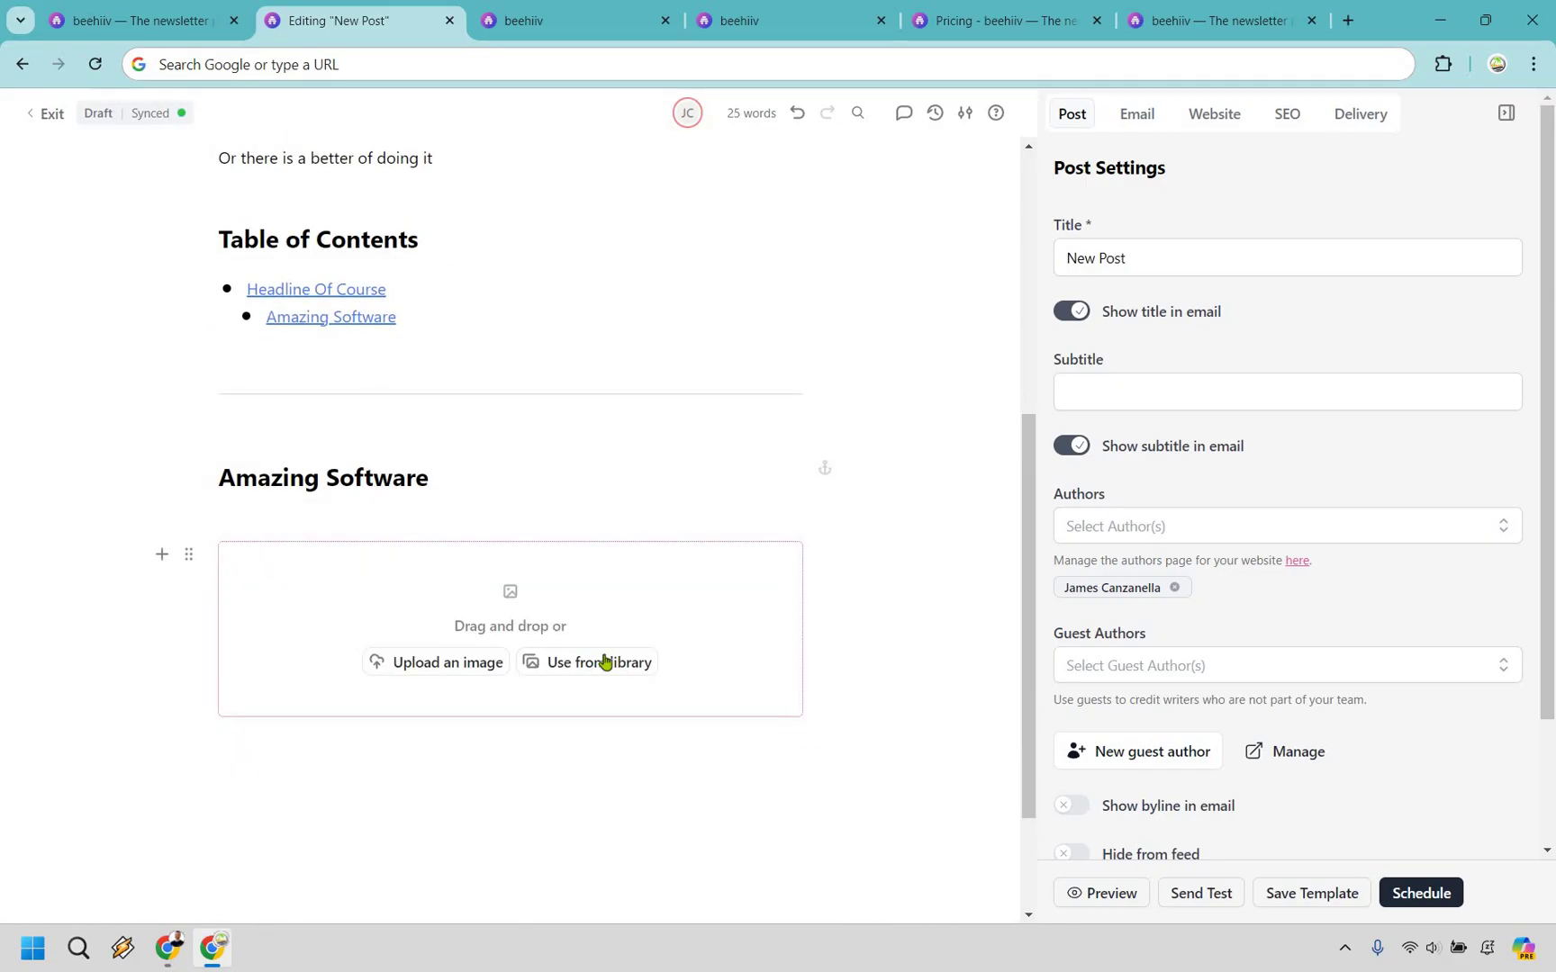
pyautogui.click(604, 662)
pyautogui.moveTo(802, 571)
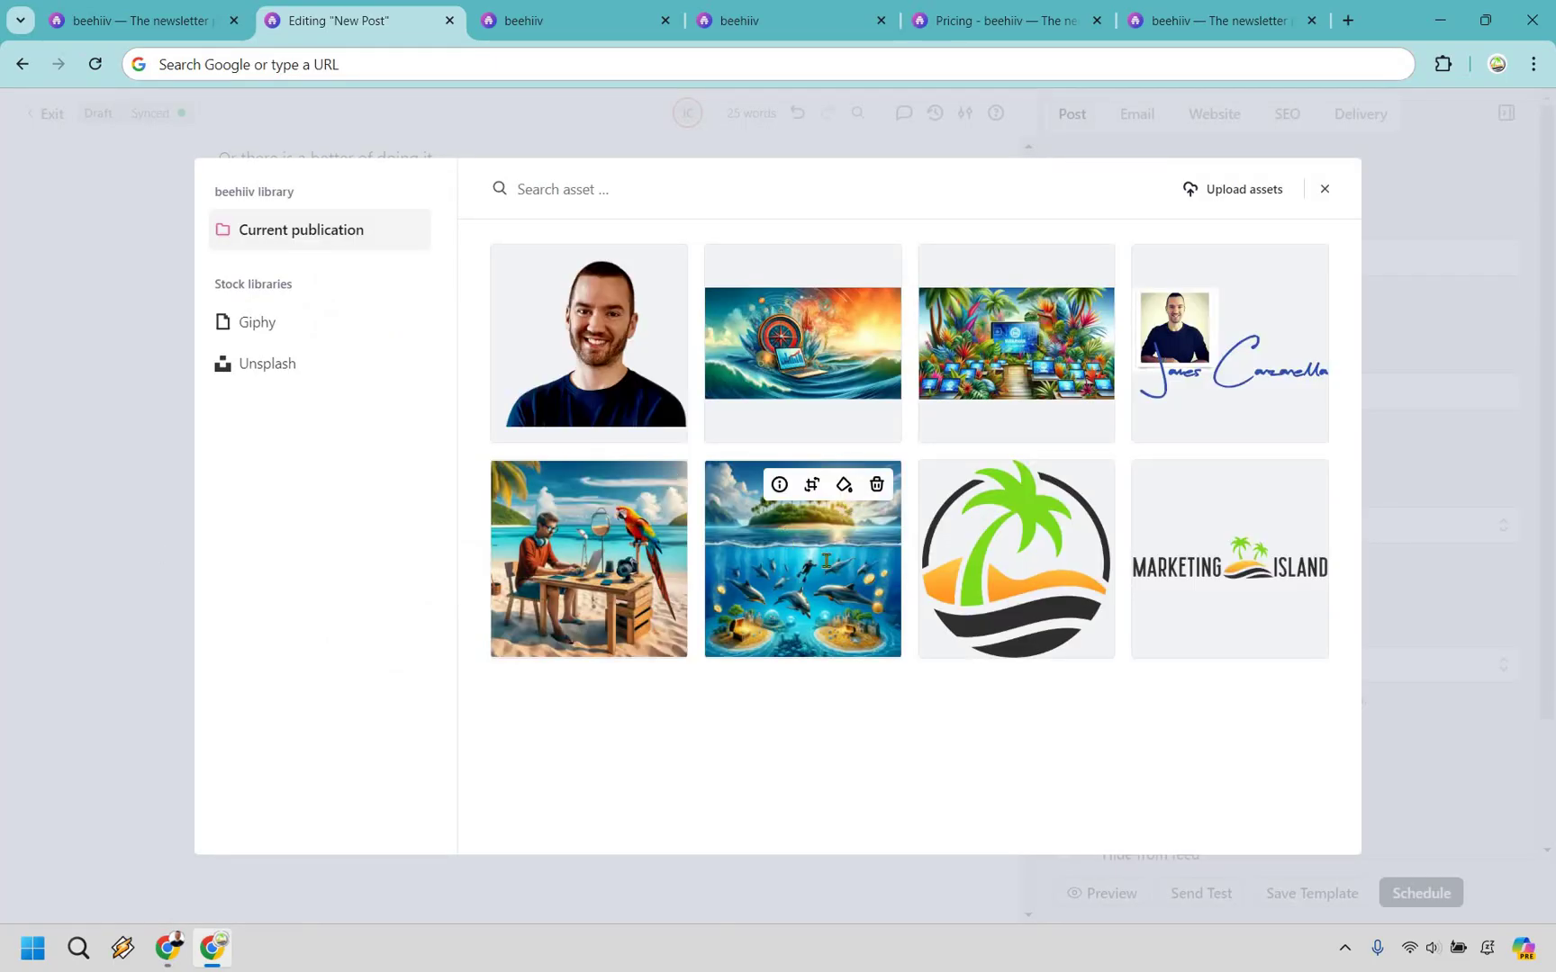
pyautogui.click(871, 580)
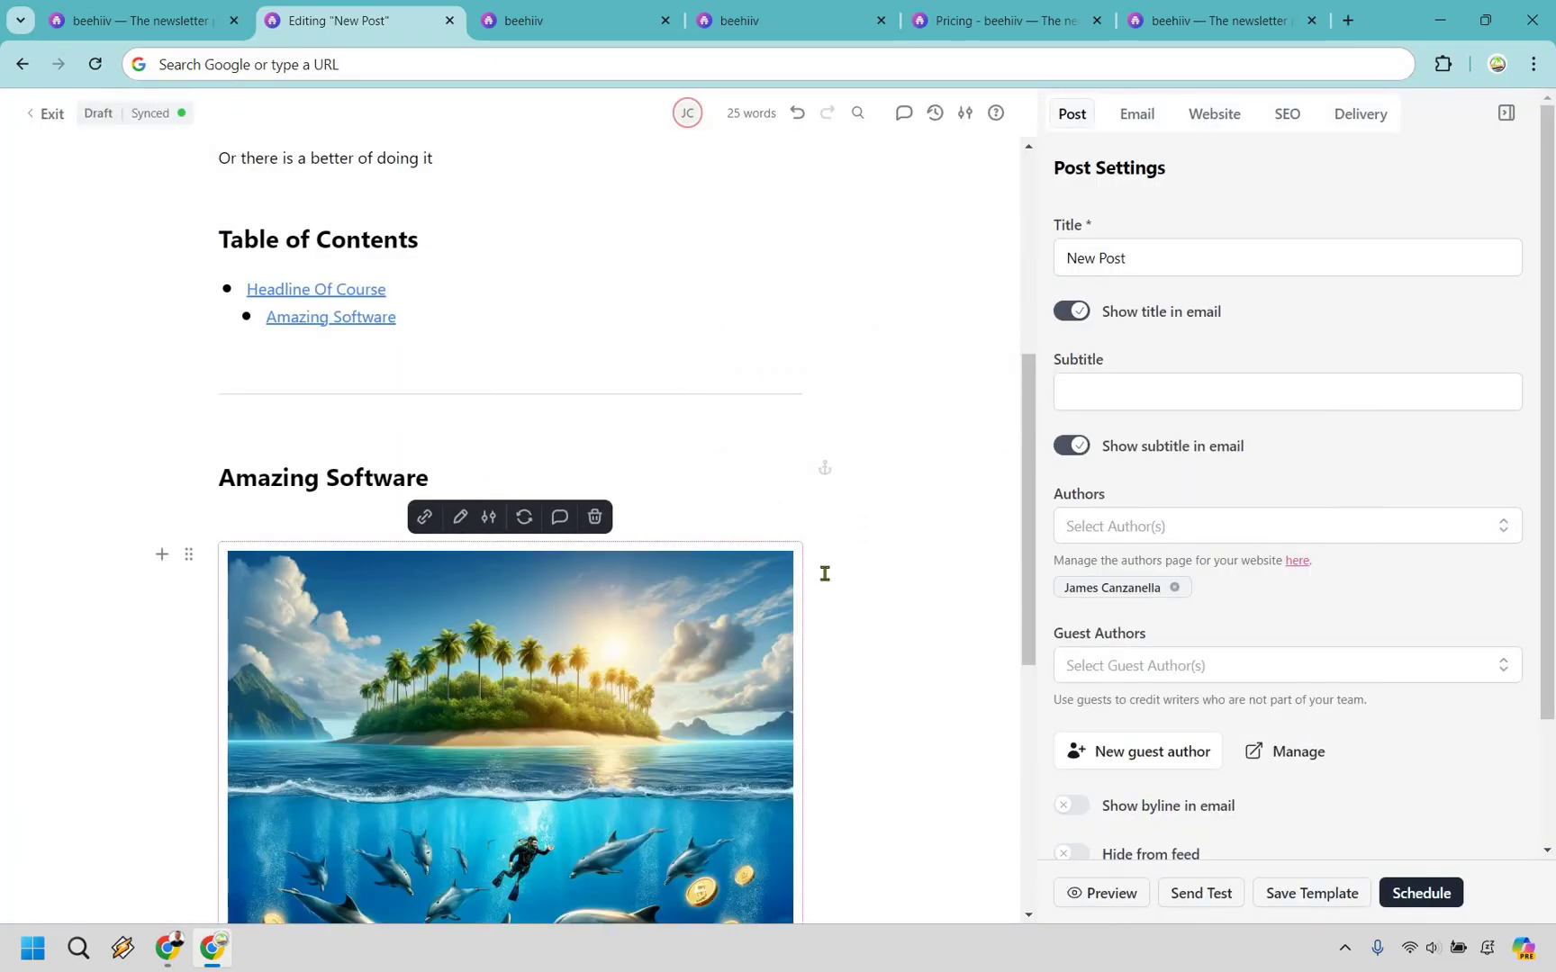
pyautogui.scroll(-5, 837, 810)
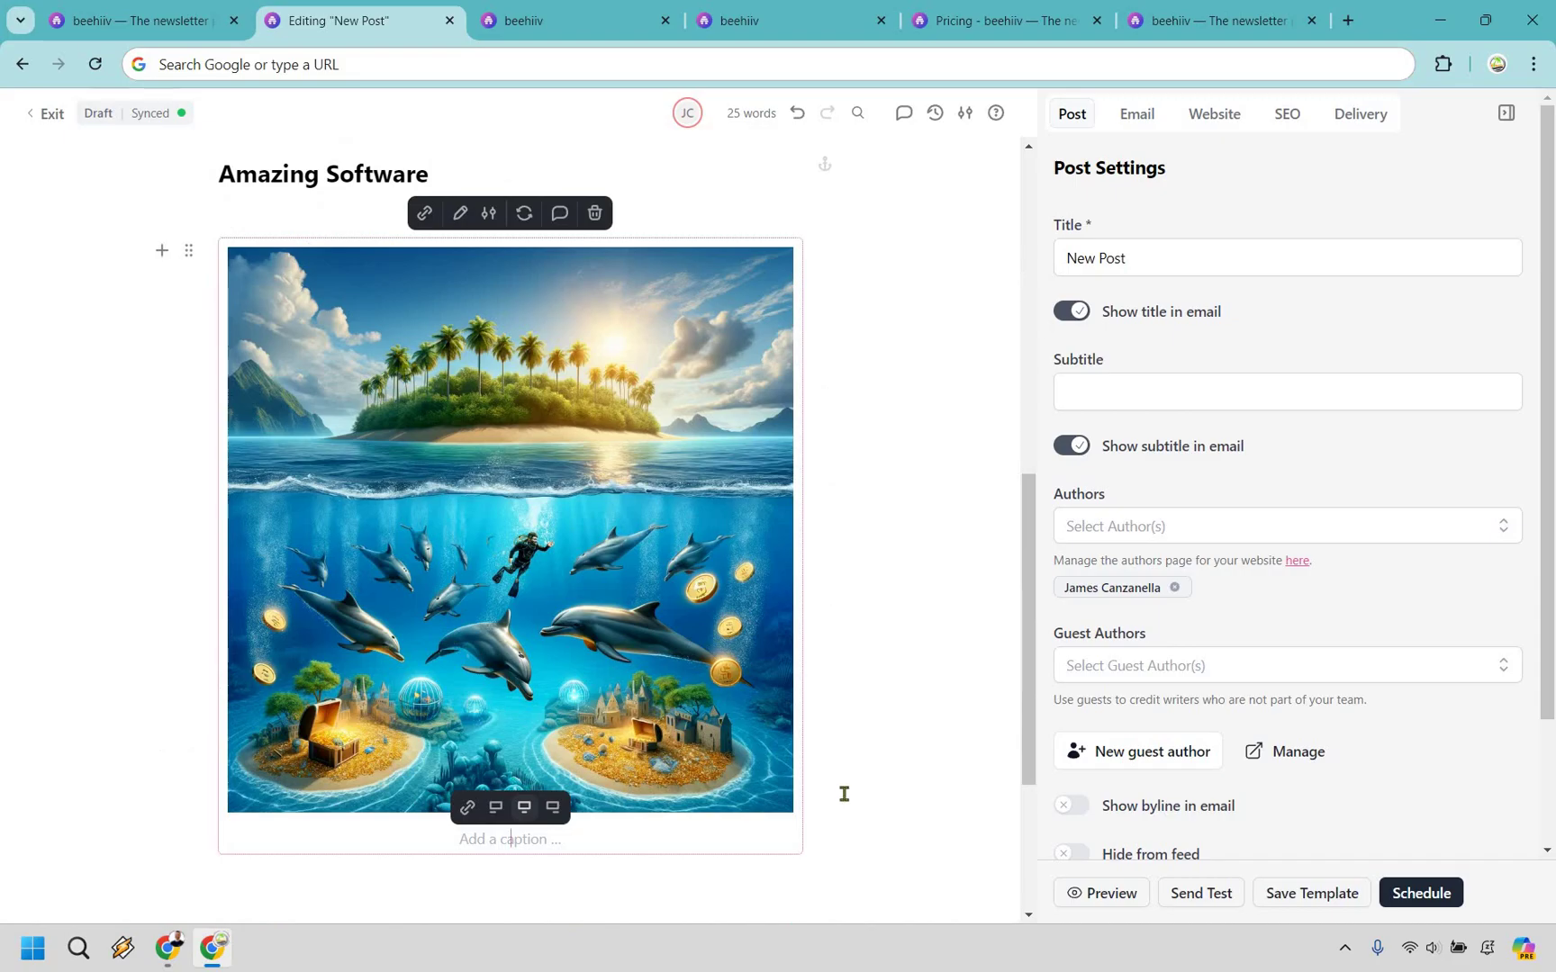
pyautogui.scroll(-1, 844, 793)
pyautogui.click(844, 793)
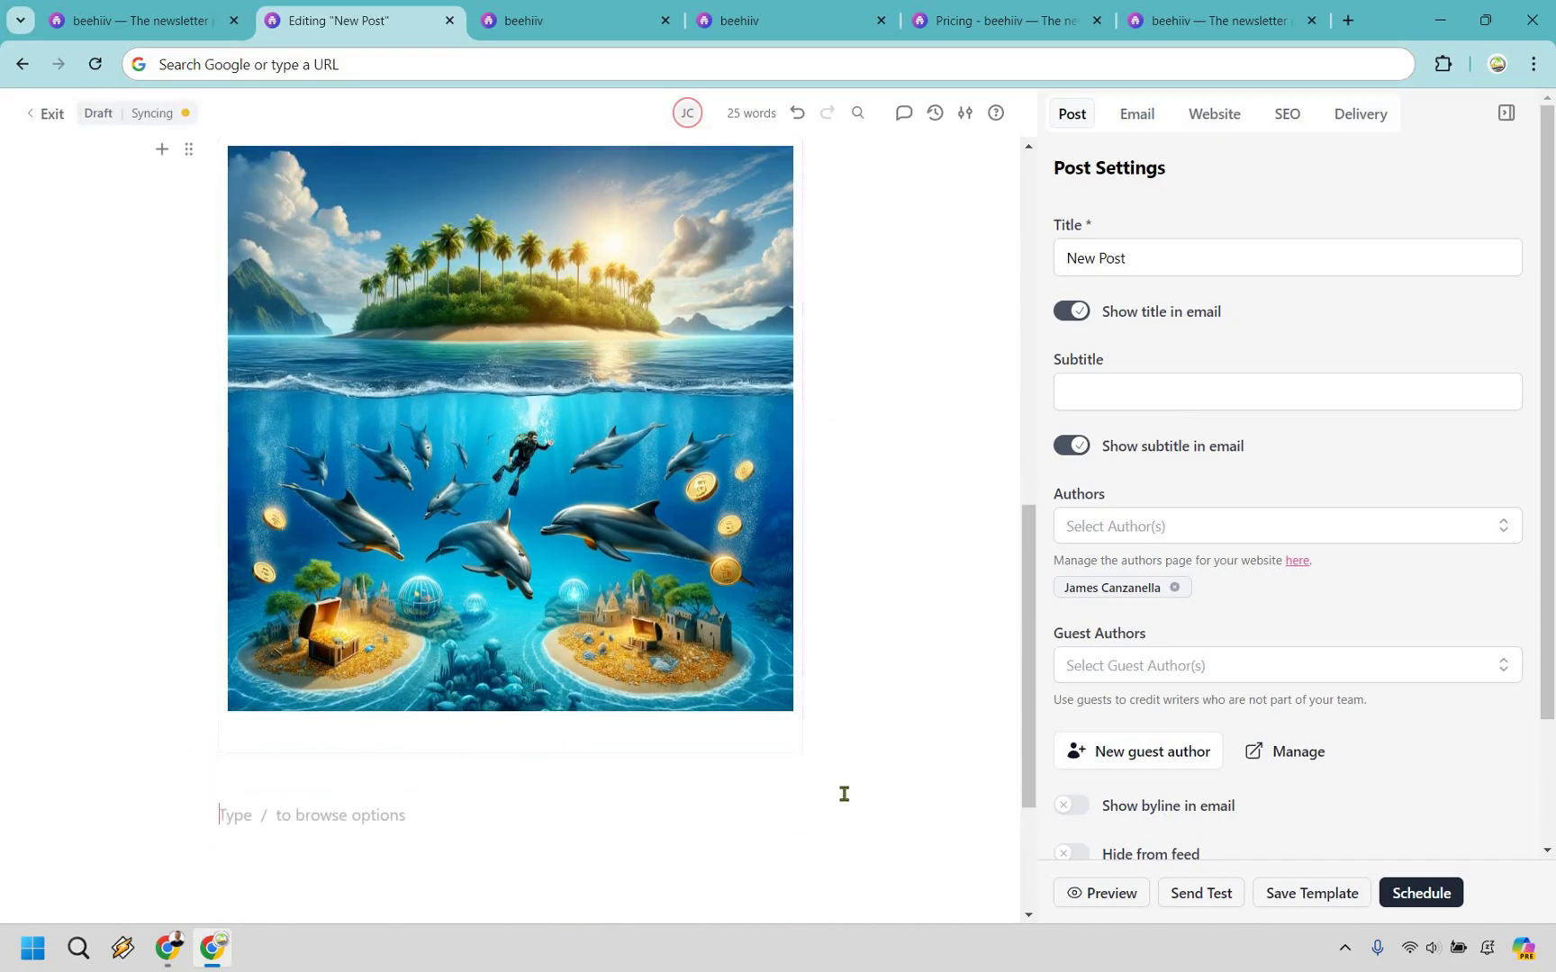
# Dismiss the block menu and scroll back up to the Marketing Island logo.
pyautogui.write('/')
pyautogui.scroll(-3, 846, 651)
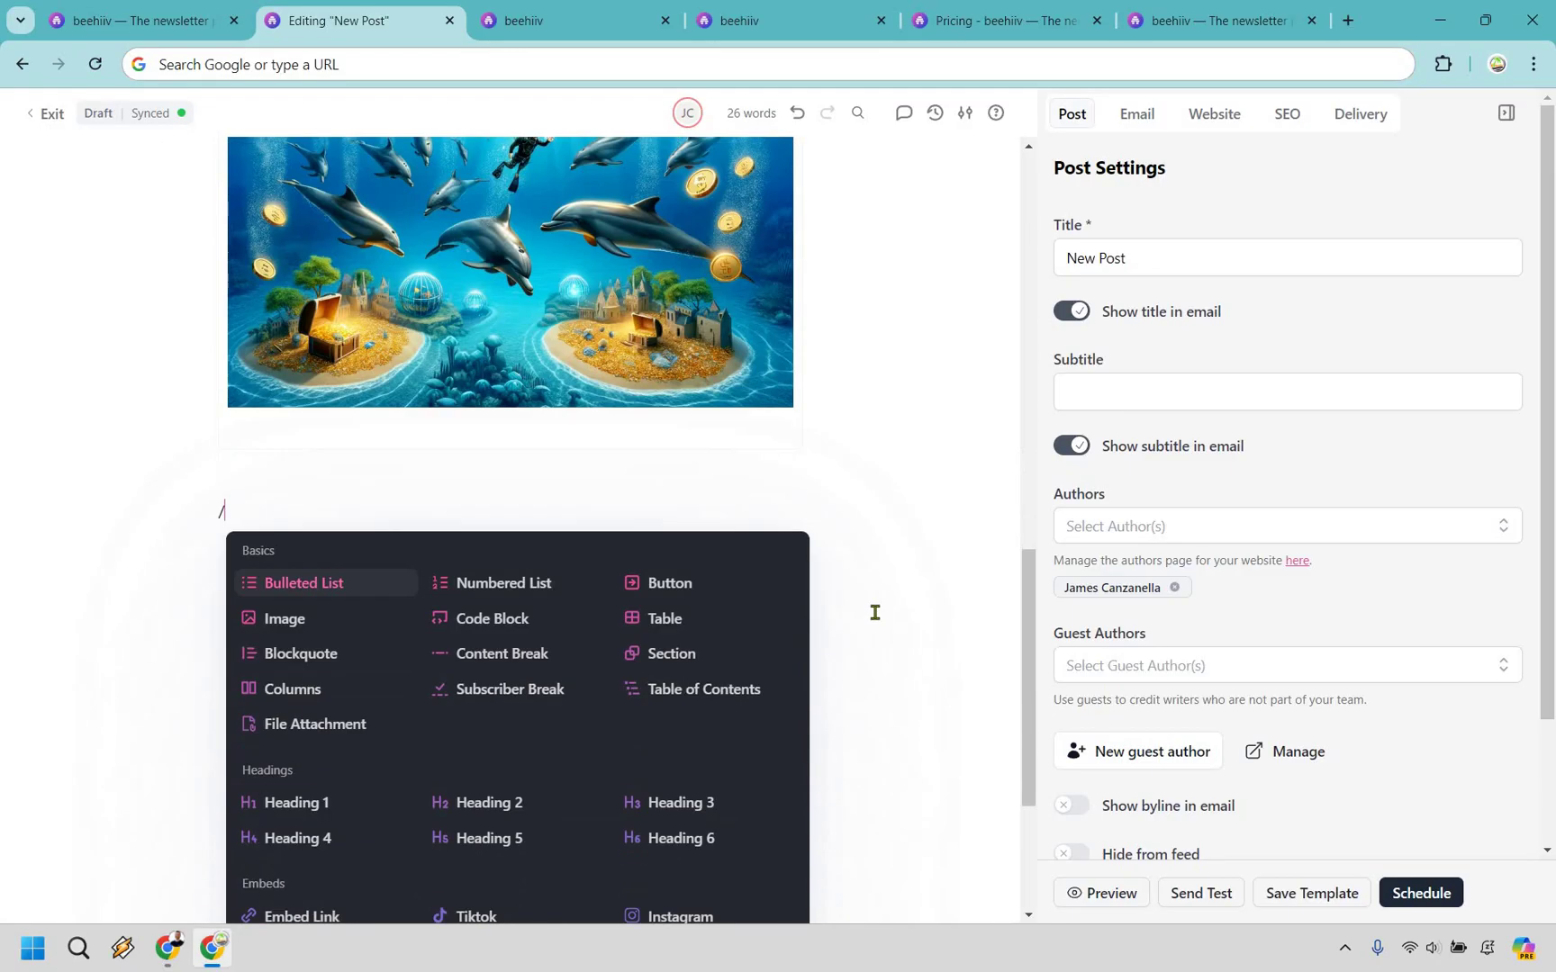
pyautogui.scroll(-2, 880, 606)
pyautogui.scroll(-1, 880, 606)
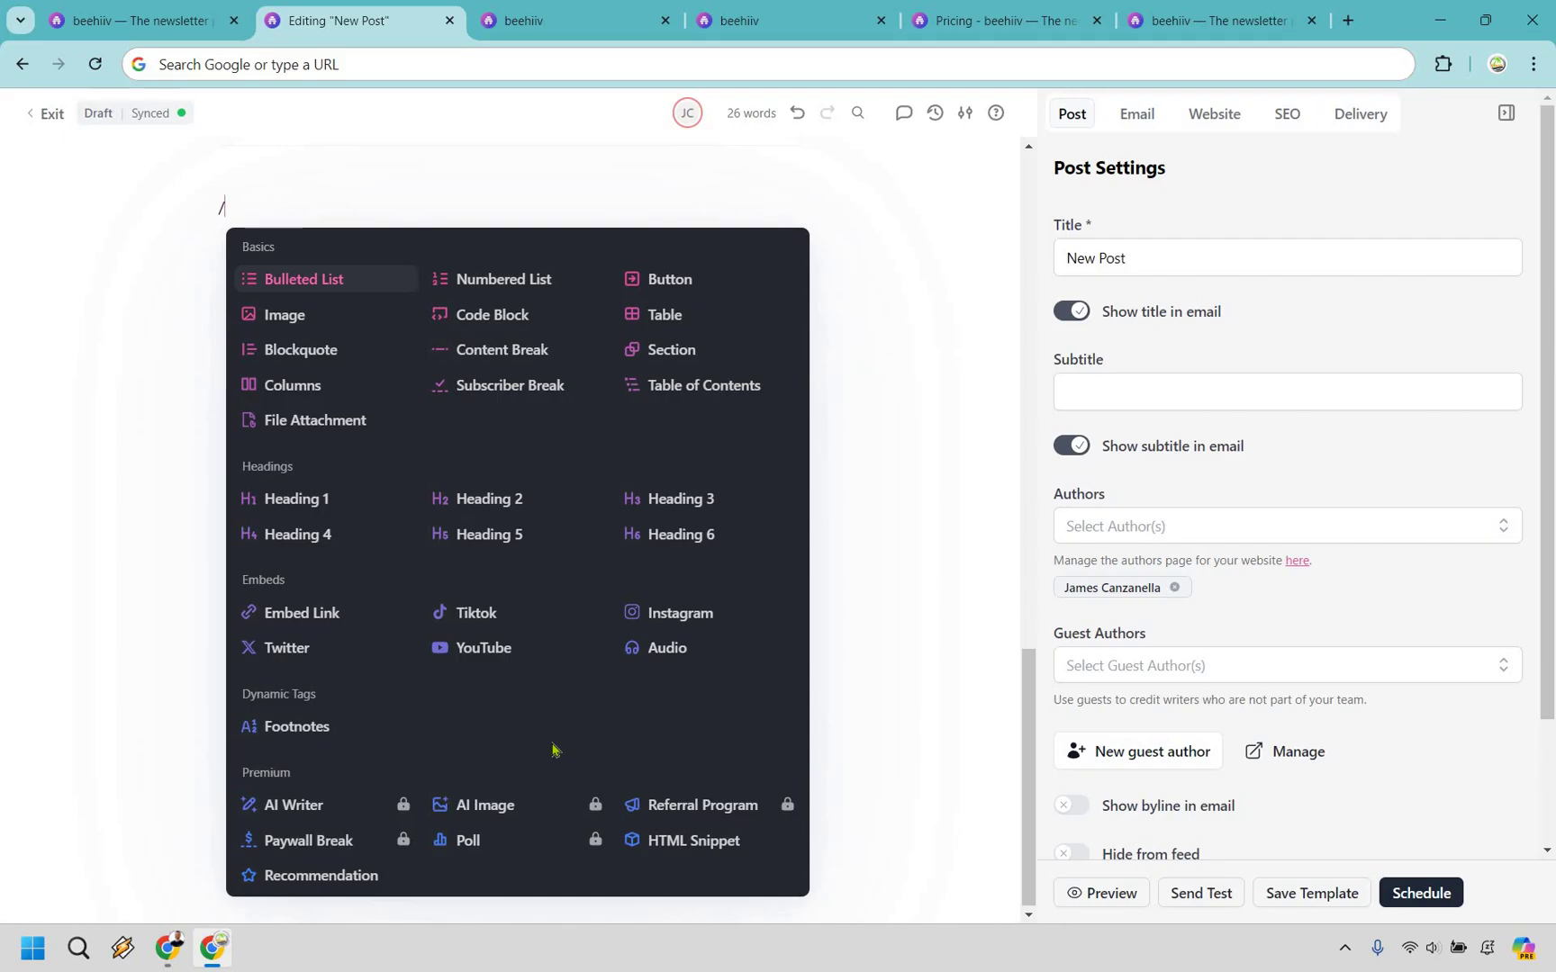
pyautogui.click(880, 604)
pyautogui.scroll(4, 880, 604)
pyautogui.scroll(4, 880, 604)
pyautogui.scroll(2, 881, 606)
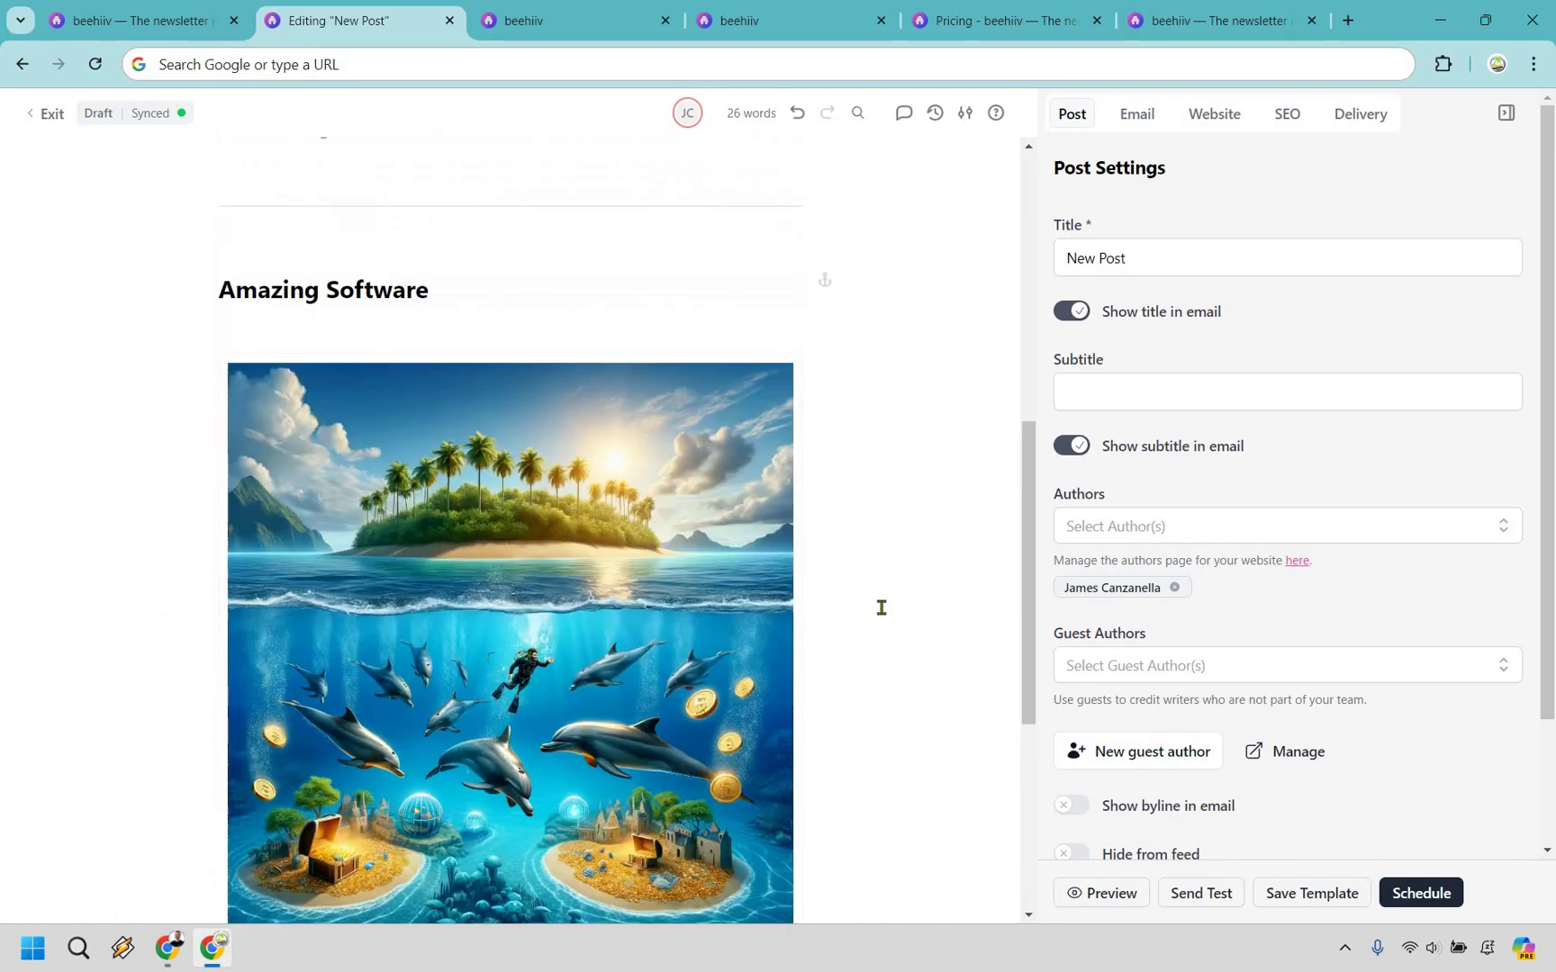
pyautogui.scroll(3, 881, 608)
pyautogui.scroll(5, 882, 608)
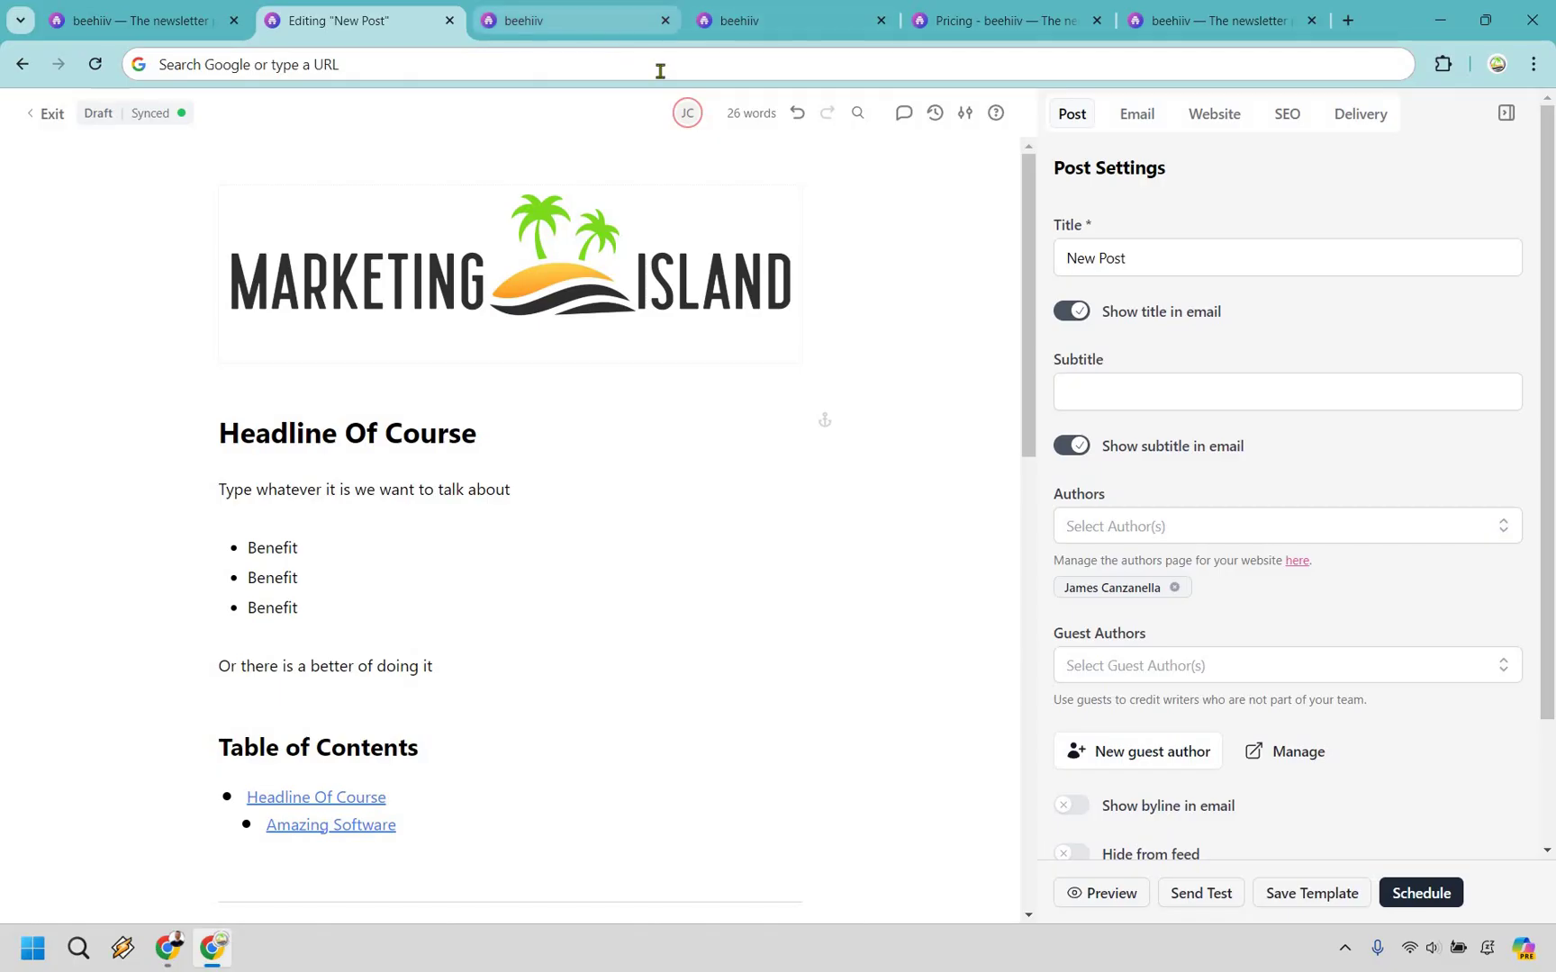
# Switch to the post design settings and scroll through the sample post preview.
pyautogui.hotkey('ctrl', 'Tab')
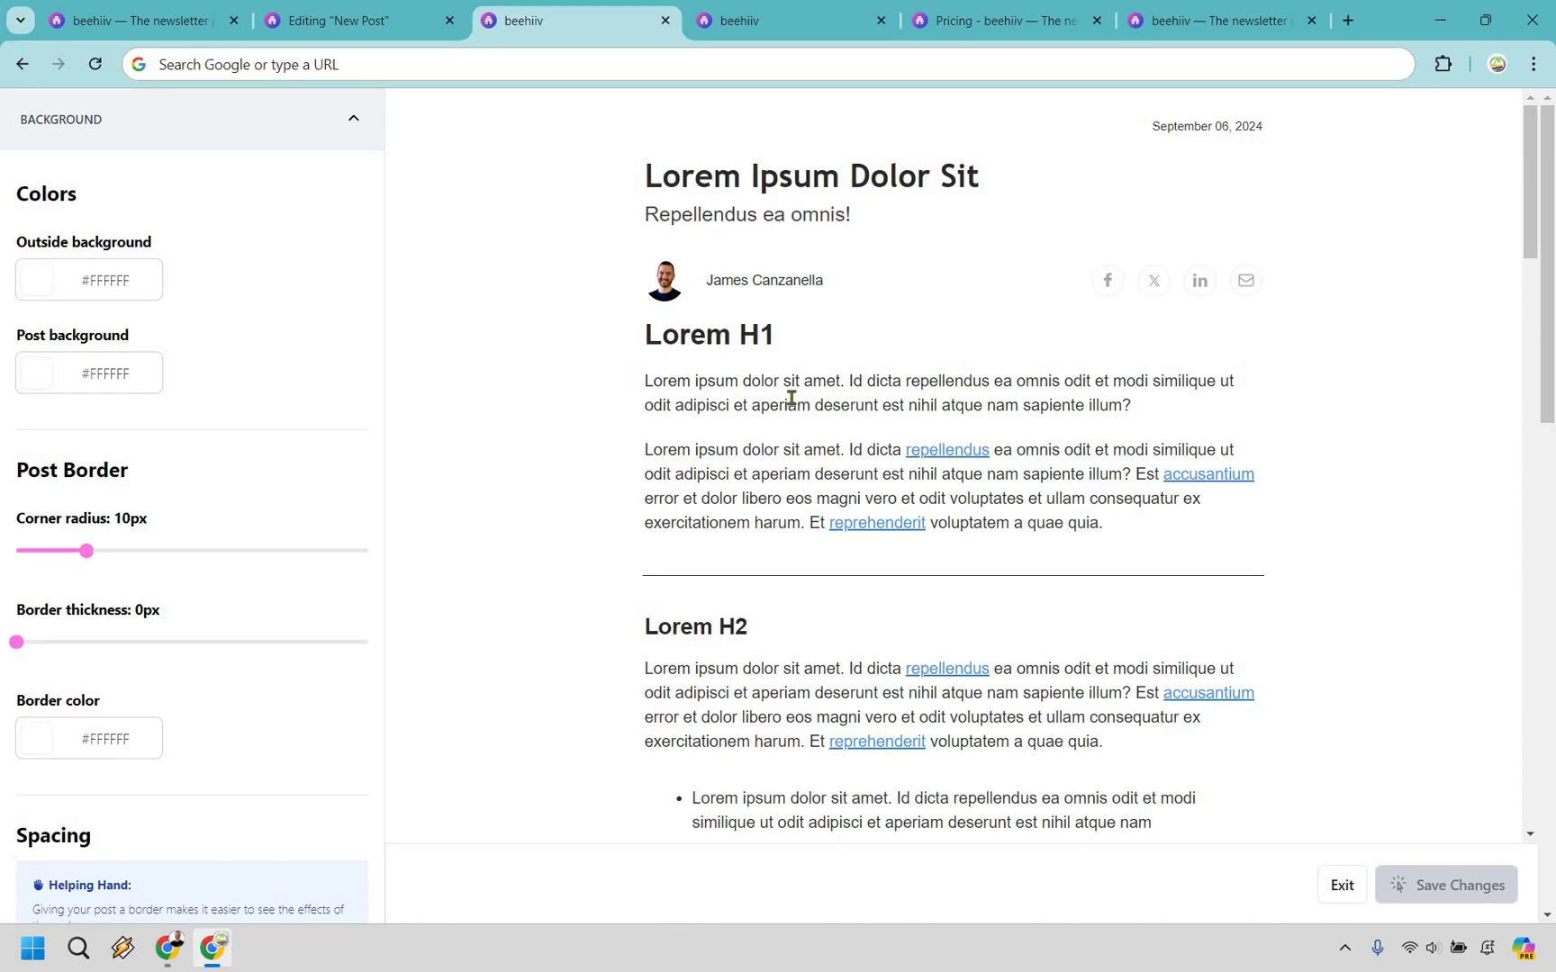
pyautogui.scroll(-2, 916, 378)
pyautogui.scroll(-1, 920, 372)
pyautogui.scroll(-3, 1033, 356)
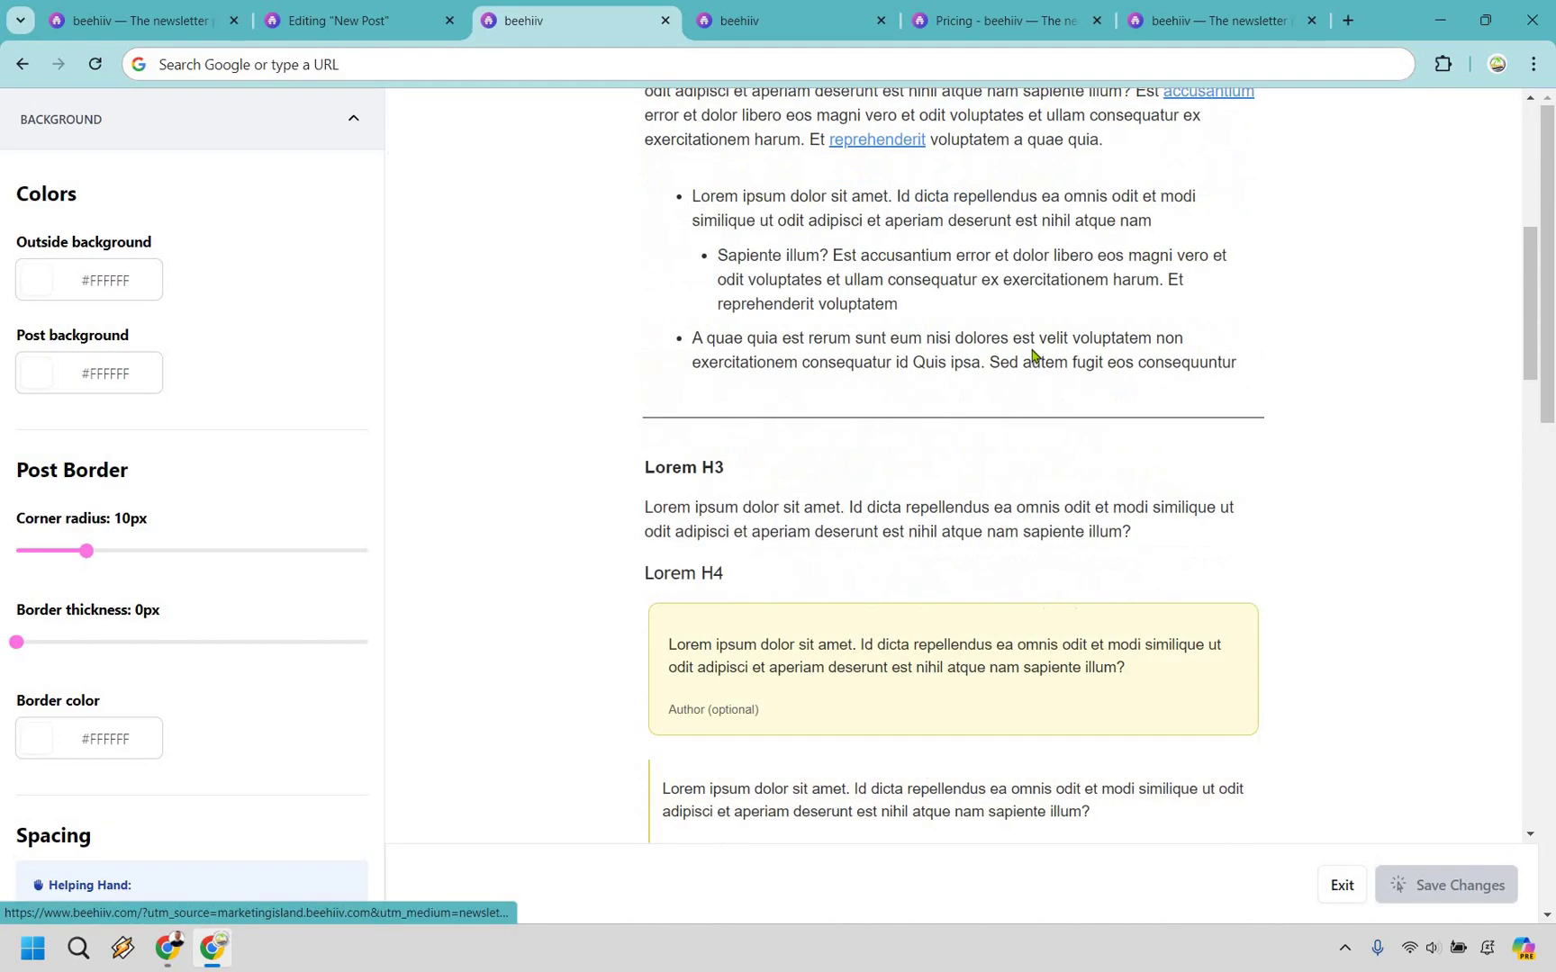
pyautogui.scroll(-1, 1033, 356)
pyautogui.scroll(-2, 979, 322)
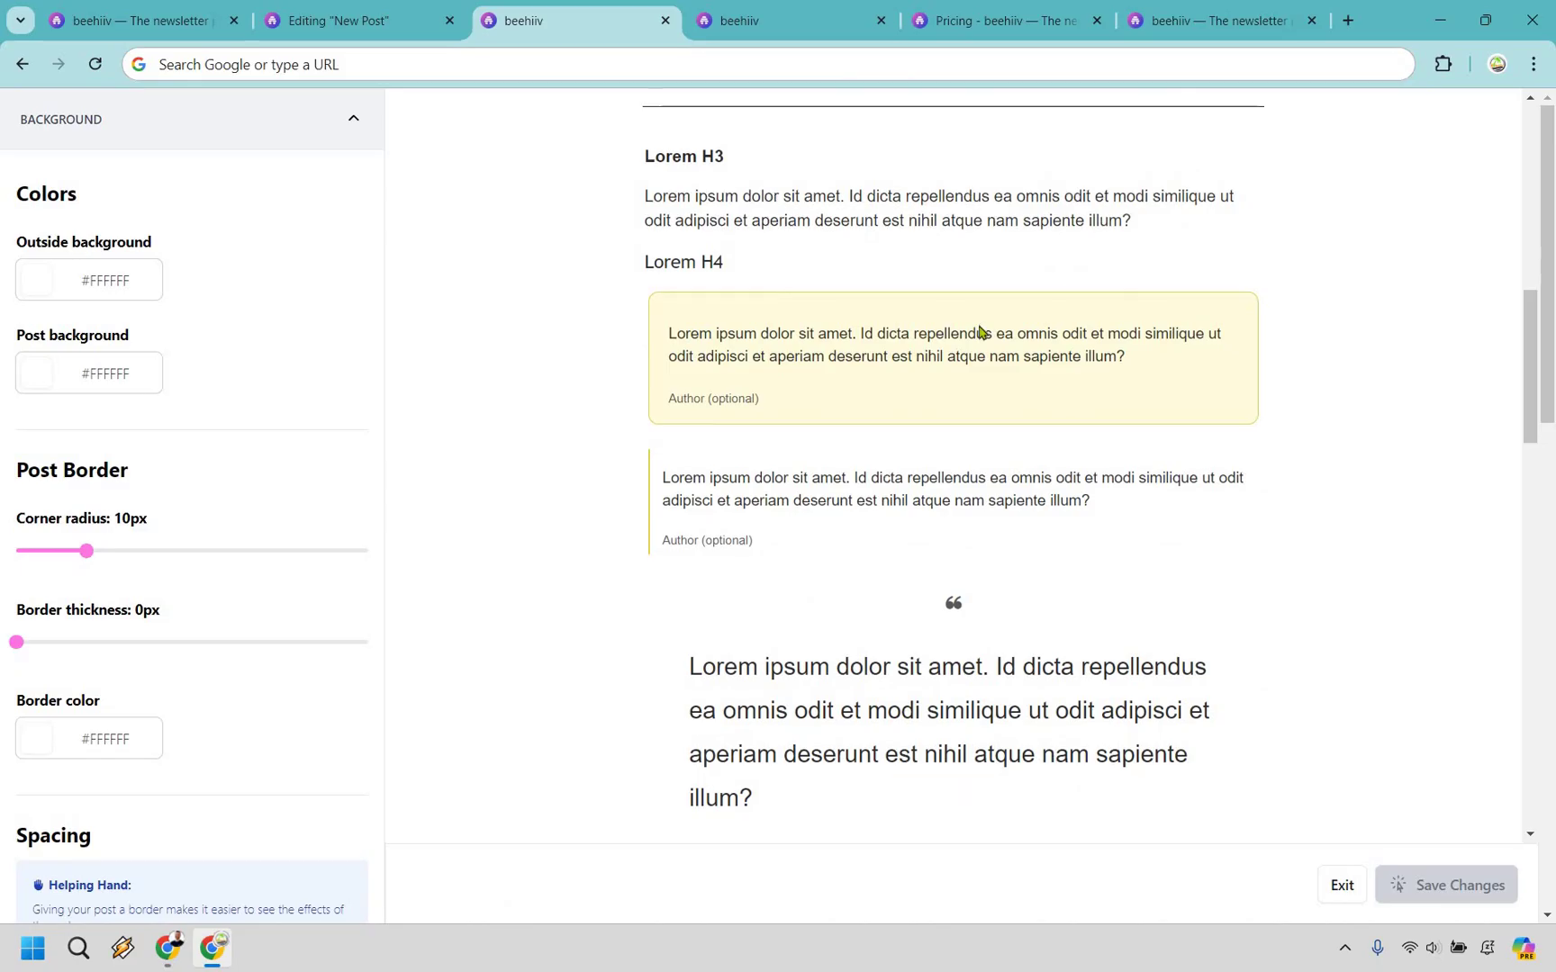
pyautogui.scroll(-3, 979, 322)
pyautogui.scroll(-2, 983, 292)
pyautogui.scroll(-2, 990, 270)
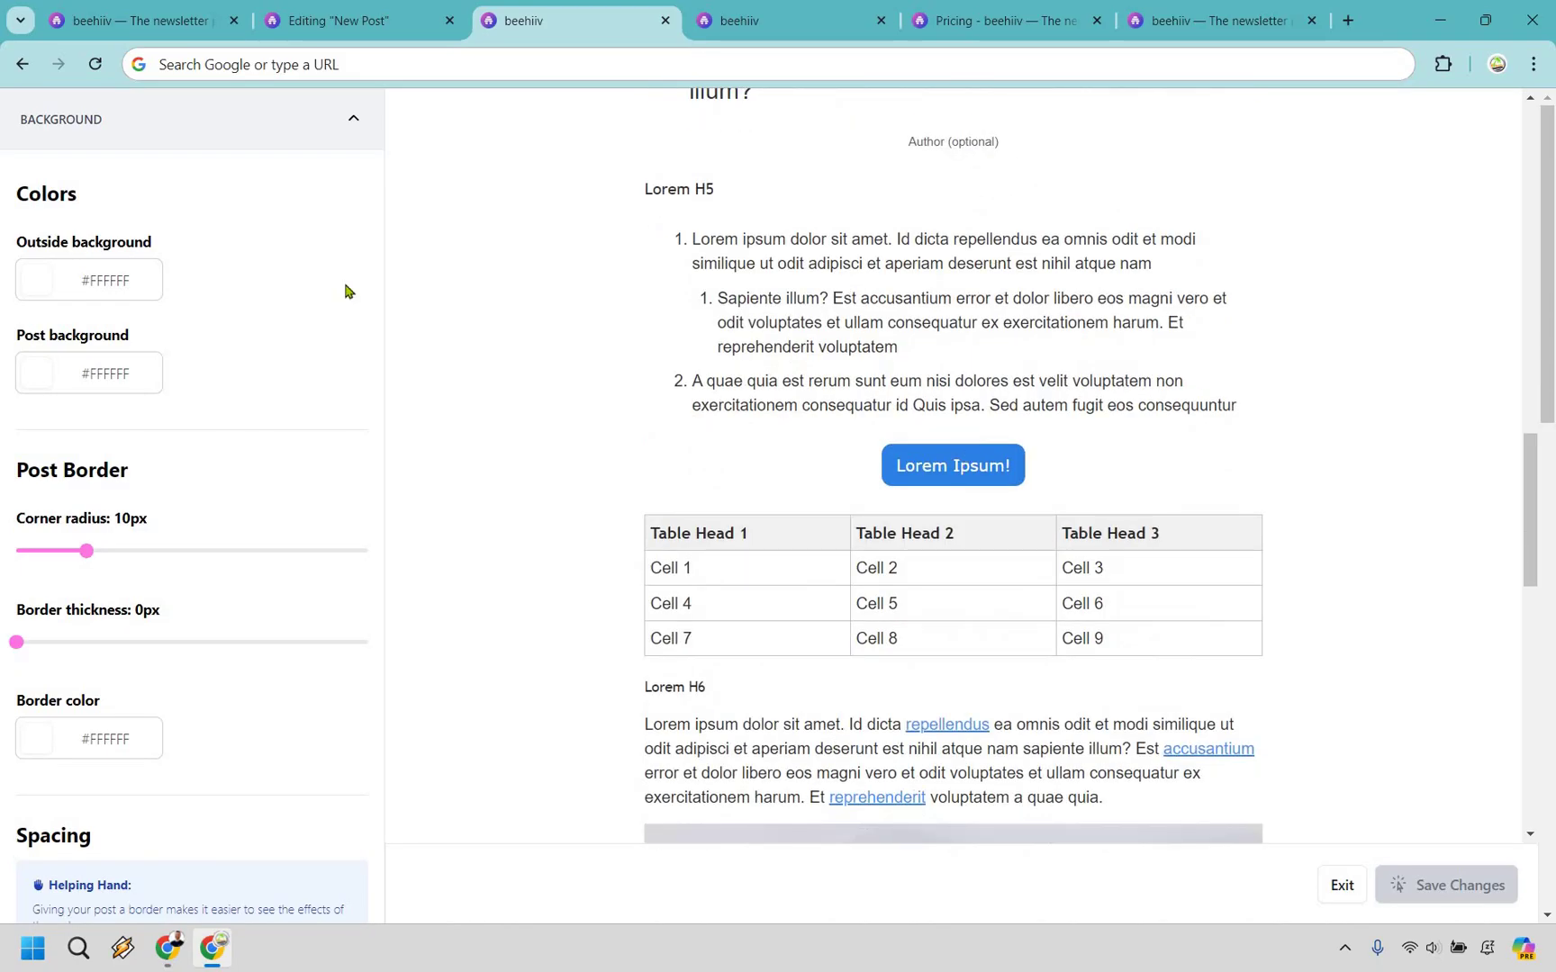
# Collapse and re-expand the Background section, then scroll down to its margin sliders.
pyautogui.click(347, 132)
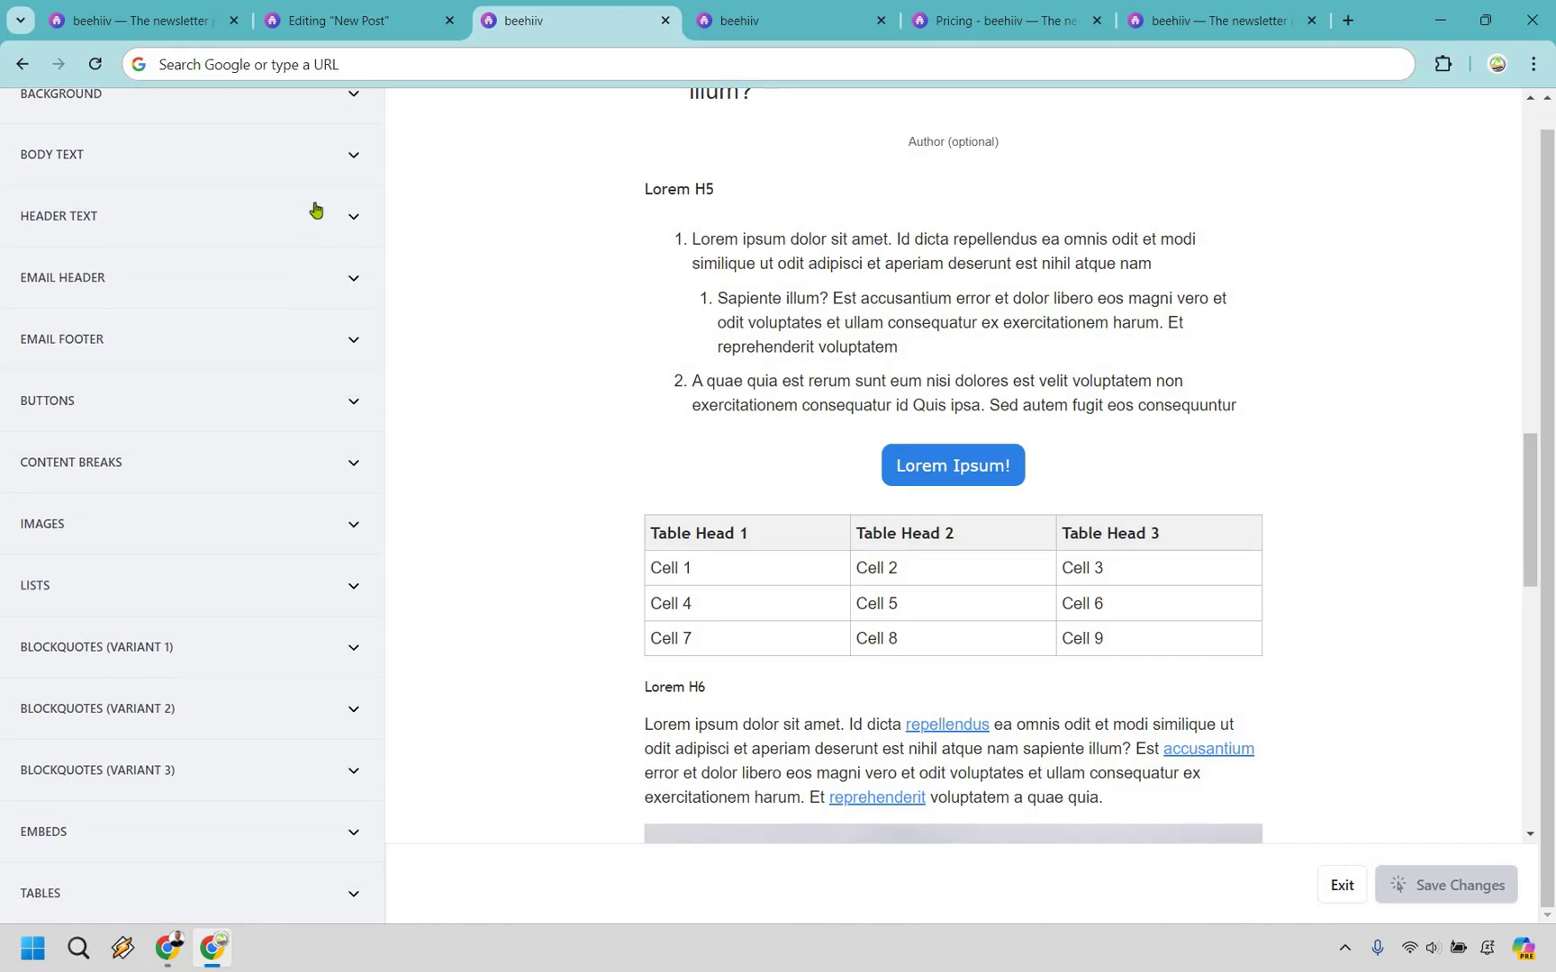
pyautogui.scroll(1, 333, 171)
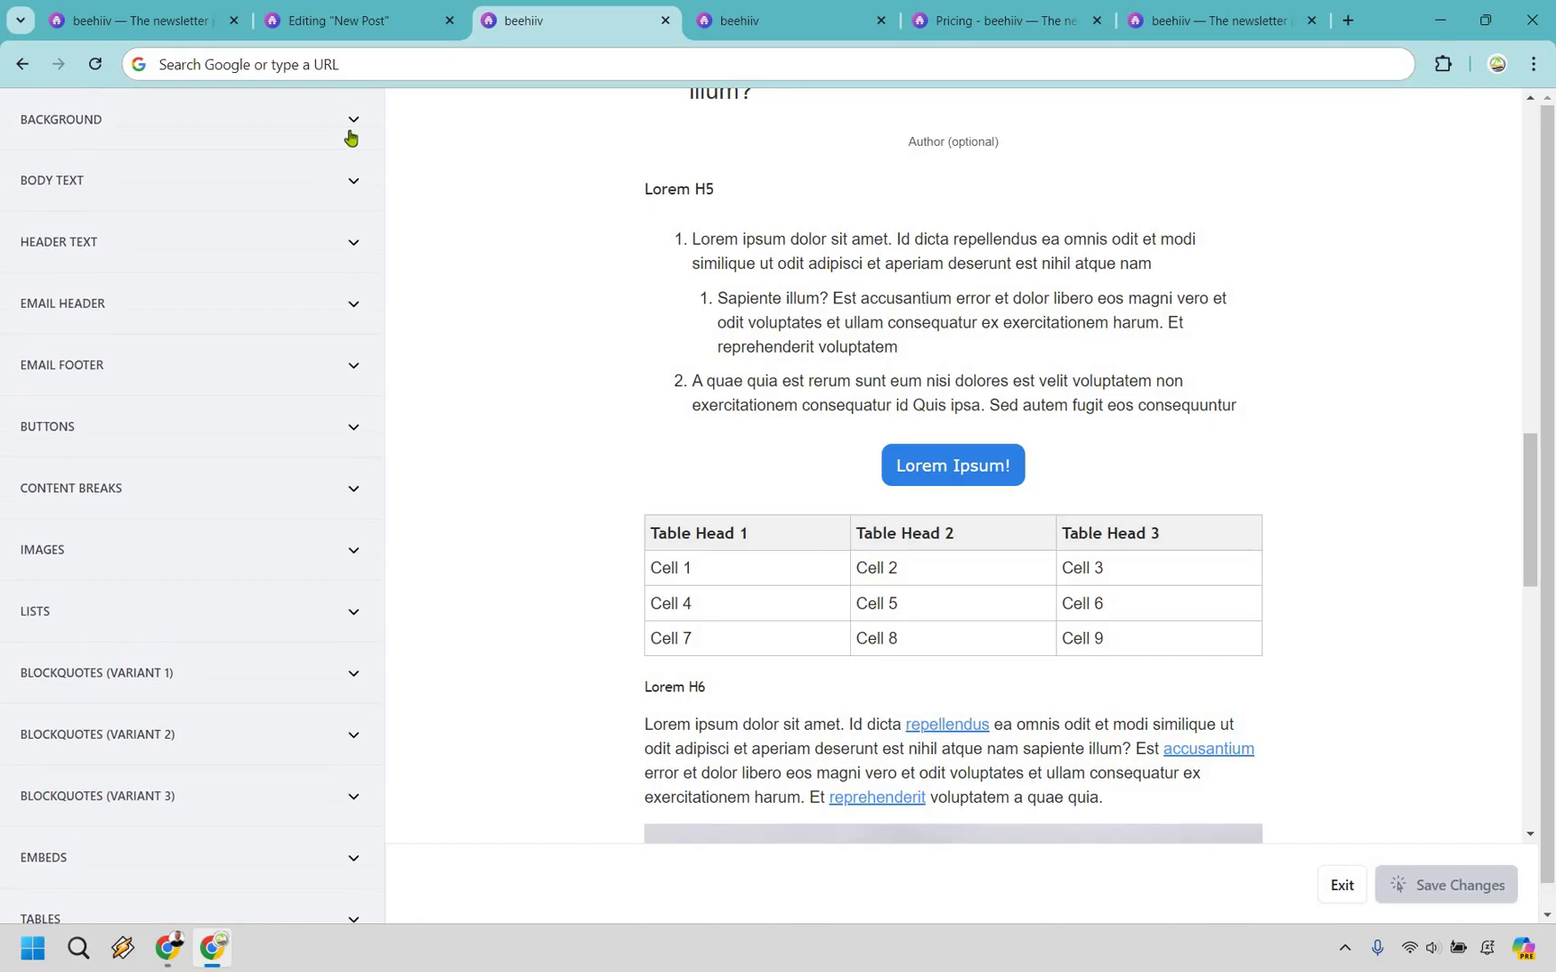
pyautogui.click(291, 303)
pyautogui.scroll(-2, 290, 296)
pyautogui.scroll(-2, 290, 295)
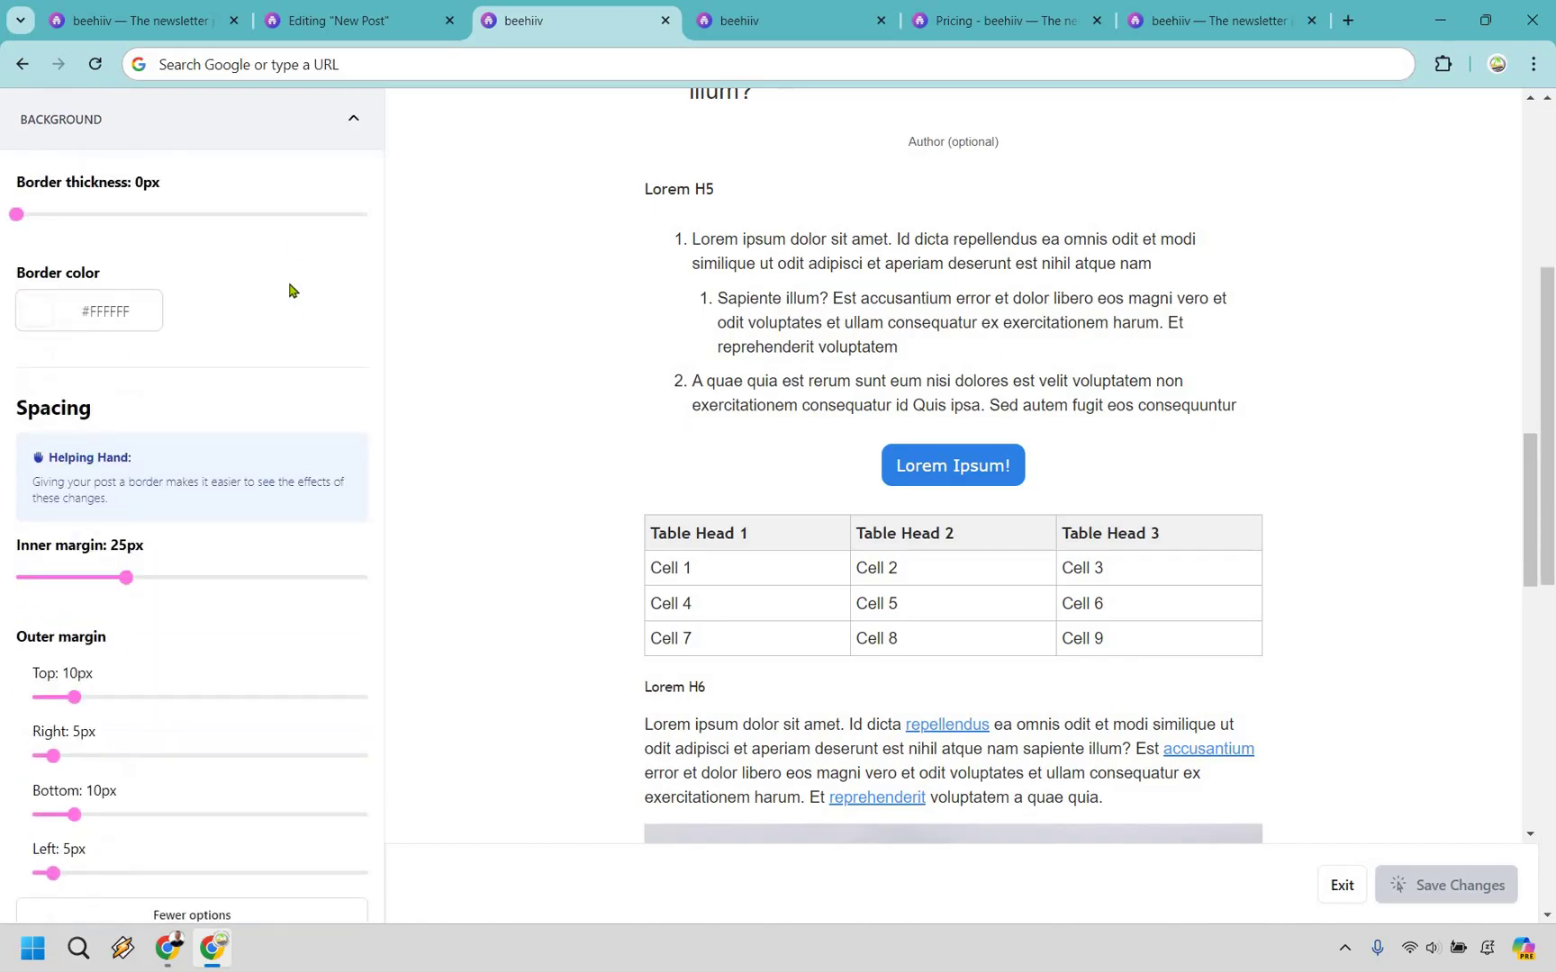
pyautogui.scroll(-3, 306, 342)
pyautogui.scroll(-3, 354, 397)
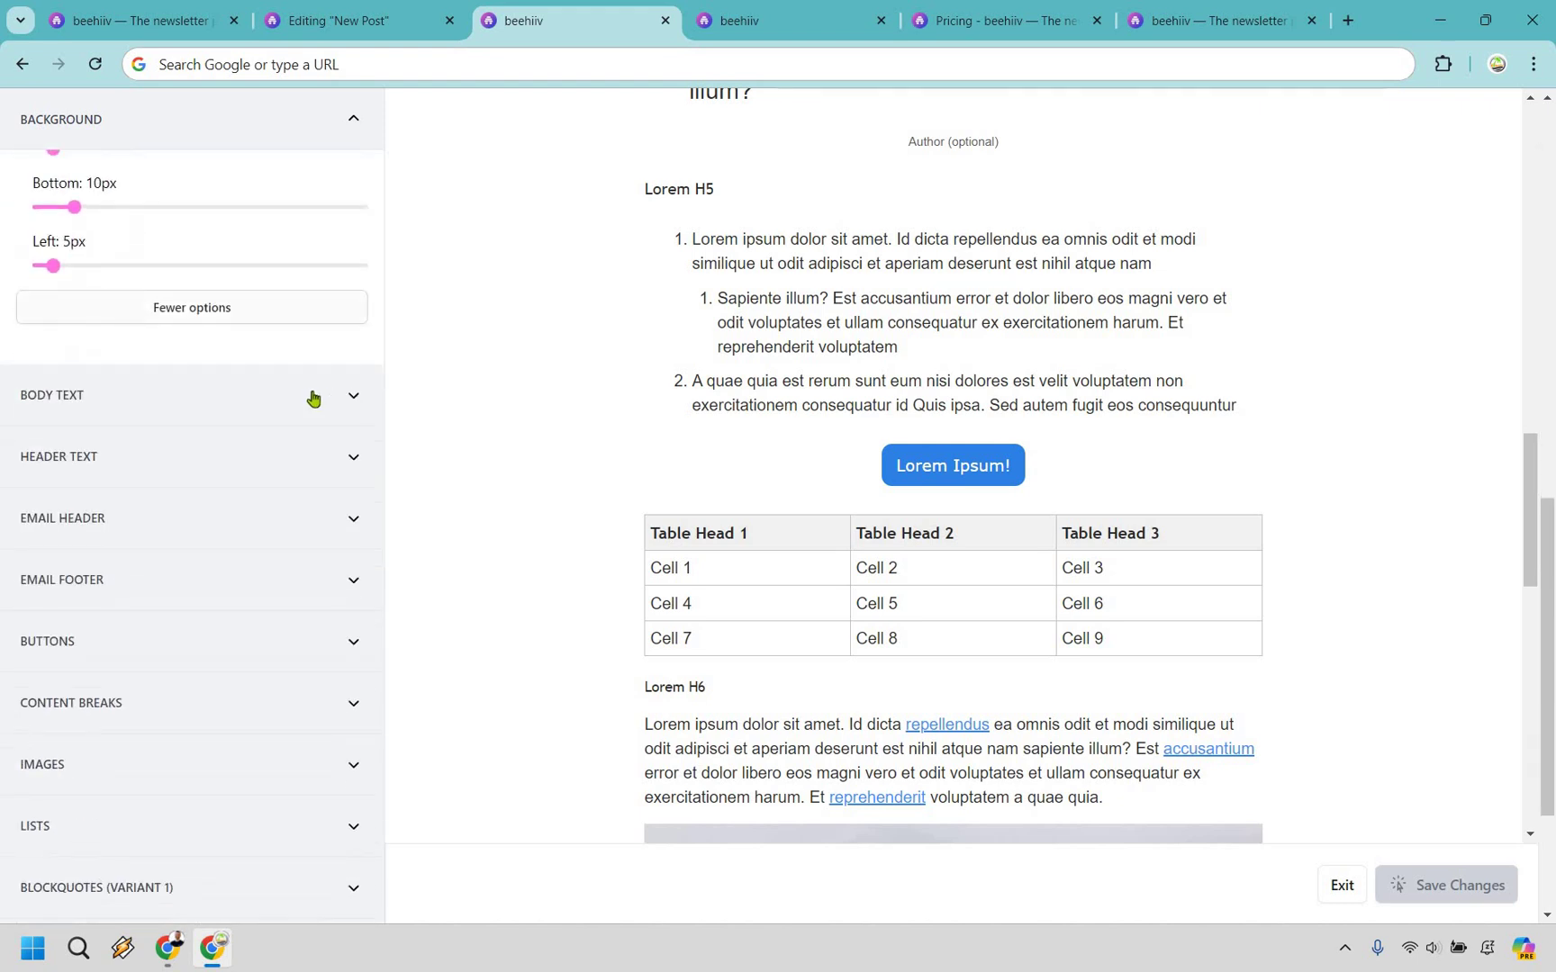
# Try different Body Text sizes, leave it at 16px, and collapse the section.
pyautogui.click(260, 309)
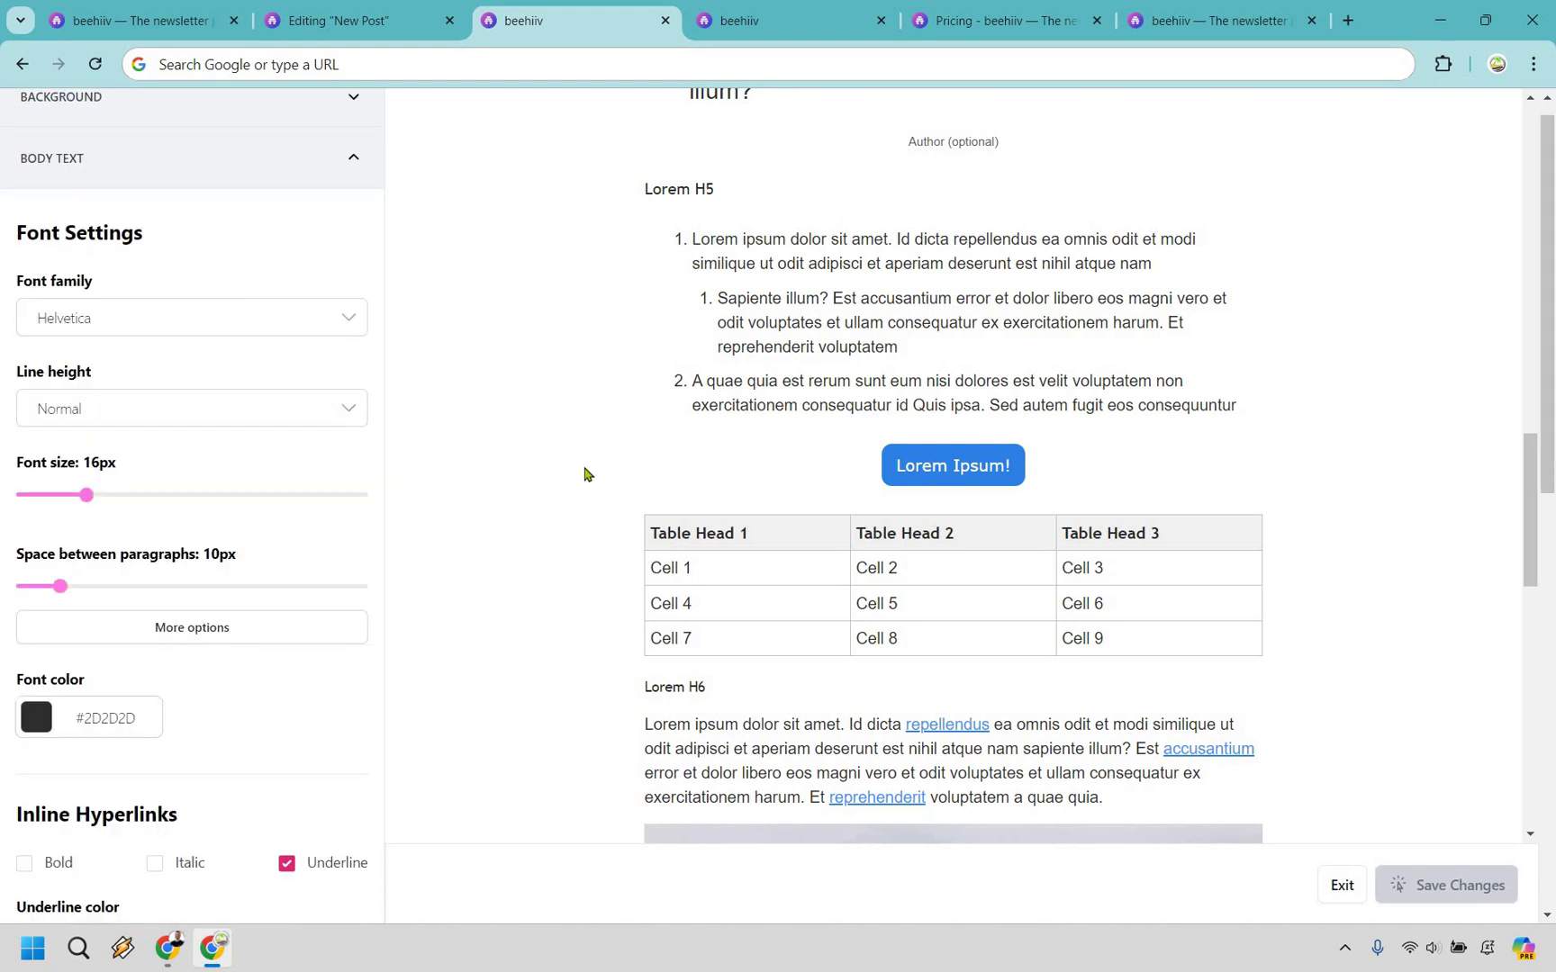
pyautogui.scroll(10, 584, 473)
pyautogui.scroll(5, 584, 474)
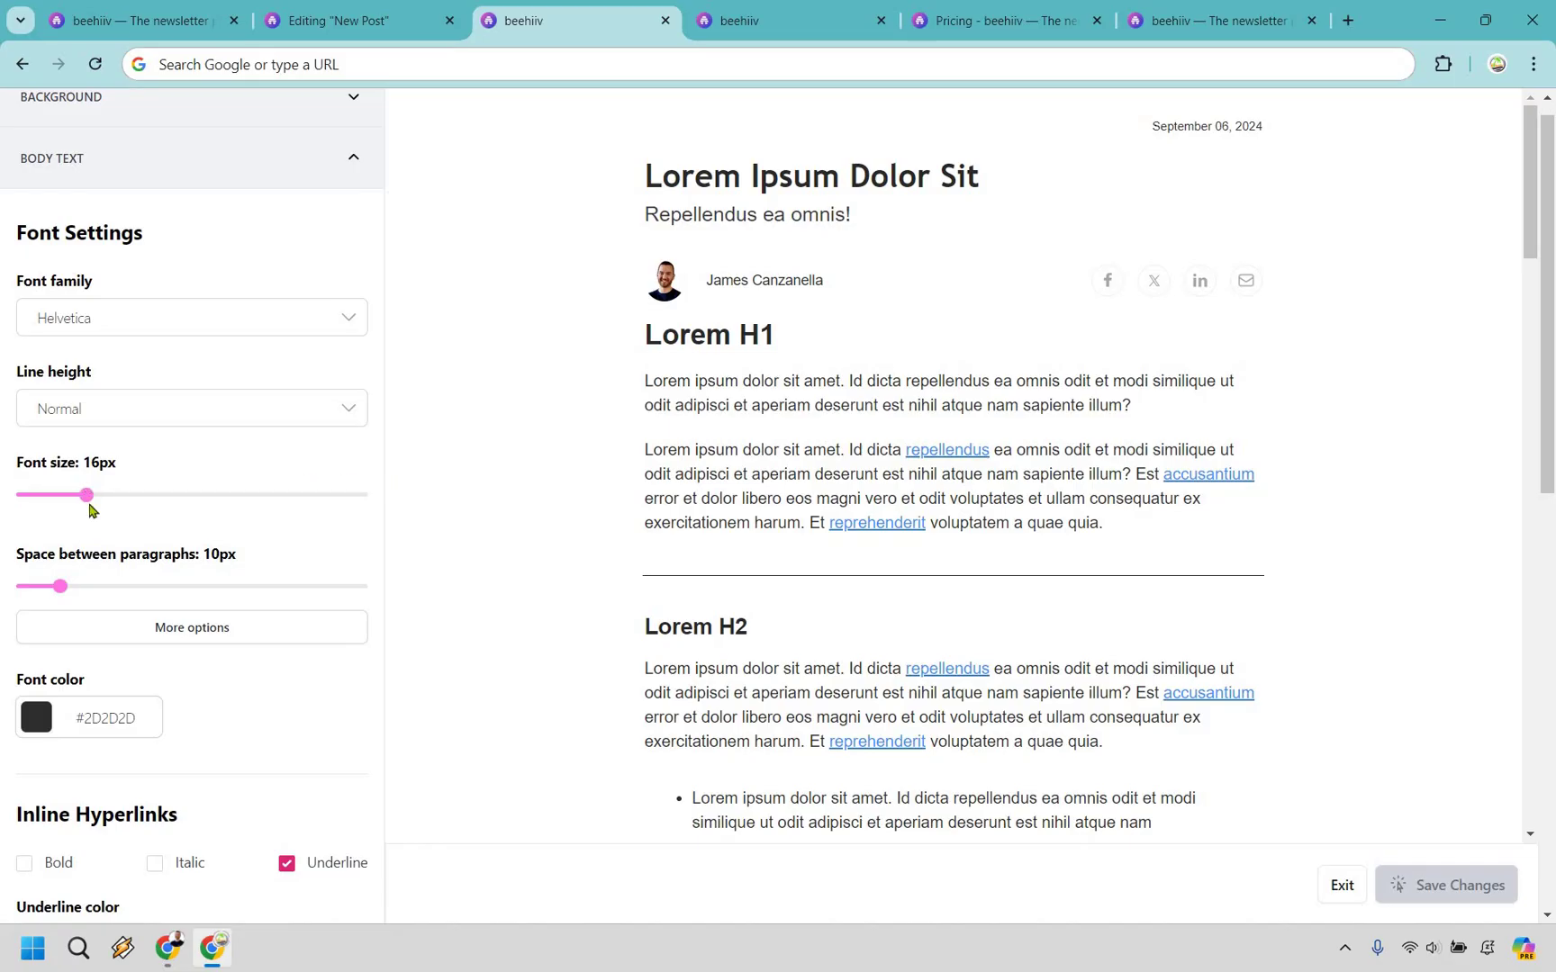
pyautogui.click(123, 495)
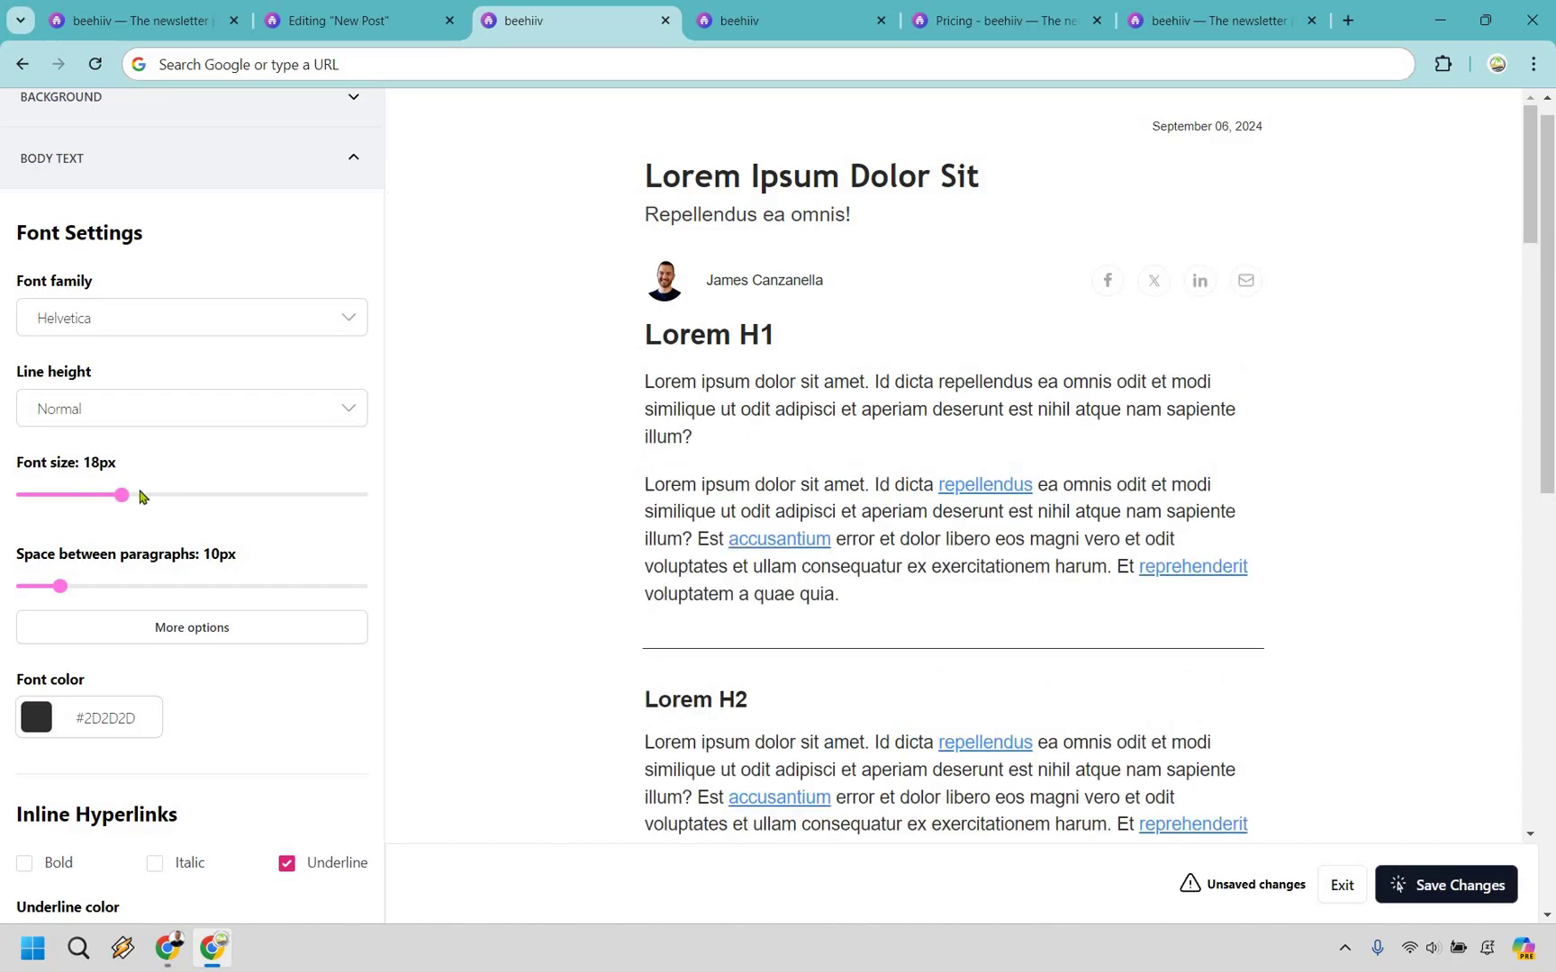
pyautogui.press('Left')
pyautogui.click(71, 495)
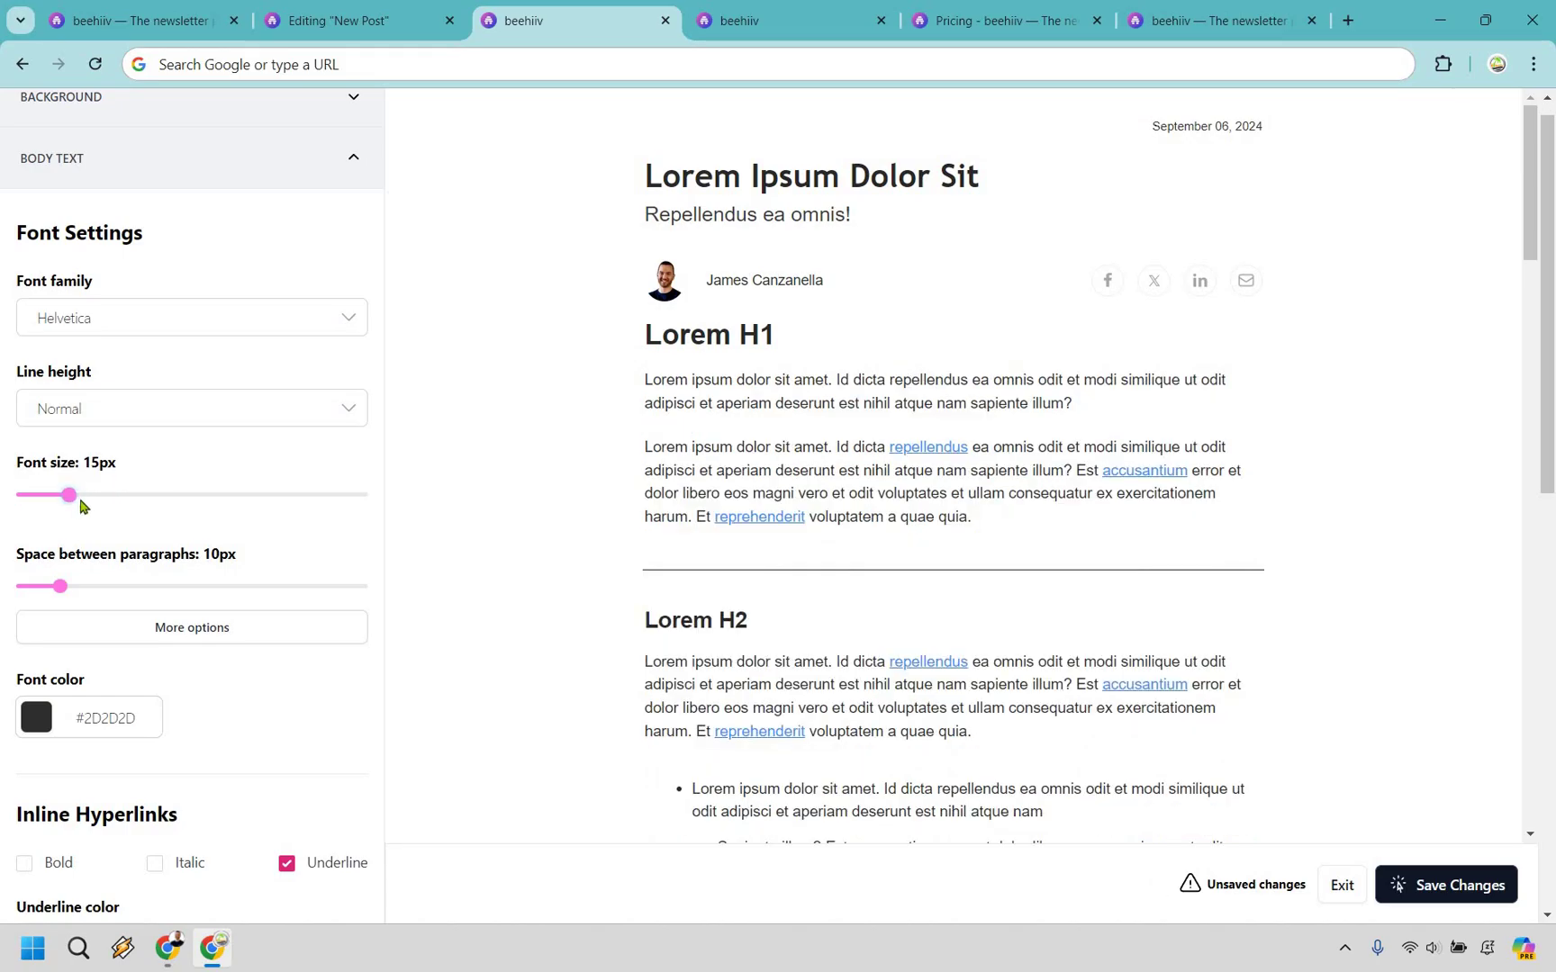
pyautogui.click(80, 496)
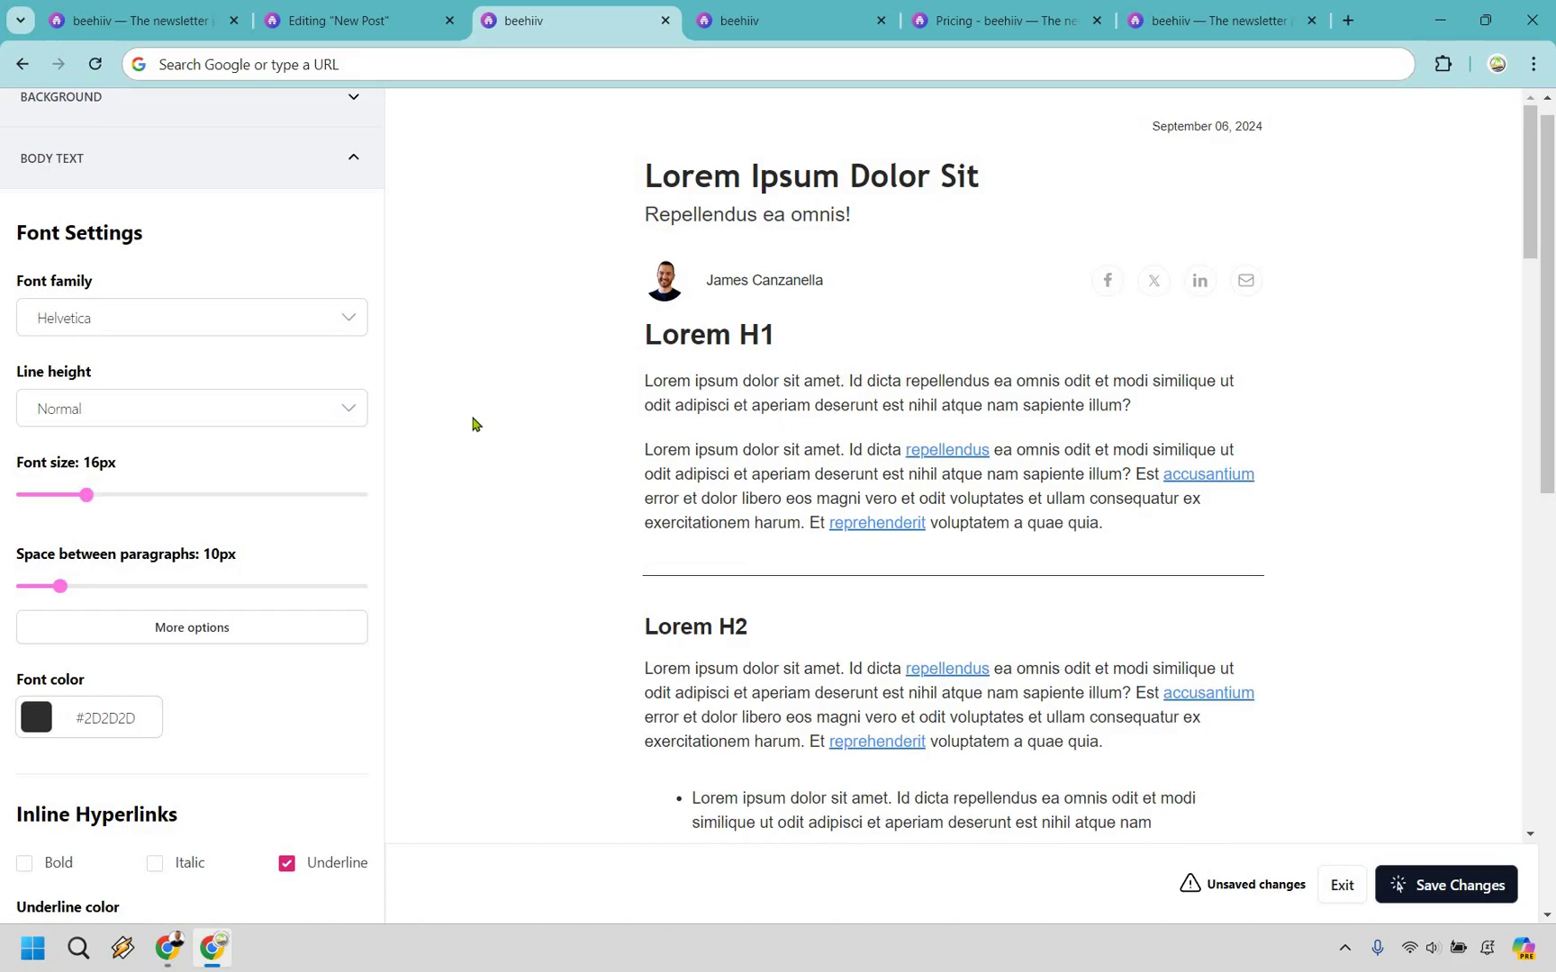
pyautogui.click(355, 162)
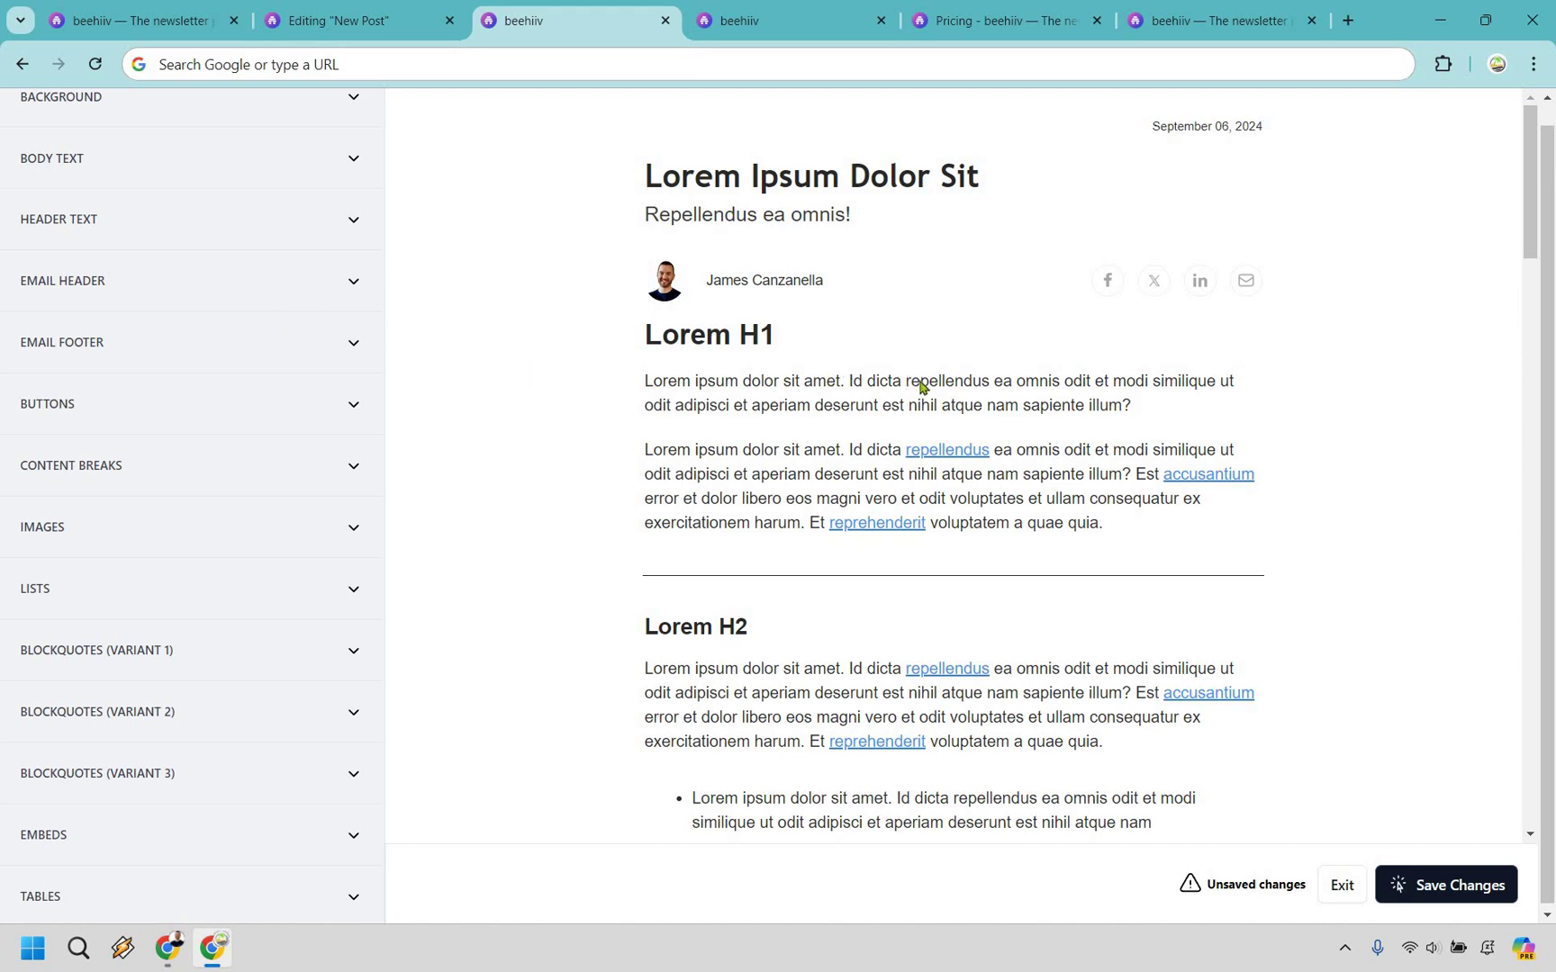
# Scroll the style settings, then bring up the website builder's global styles for The Atlas Collective.
pyautogui.scroll(-3, 929, 384)
pyautogui.scroll(-5, 929, 384)
pyautogui.scroll(-5, 929, 385)
pyautogui.scroll(-5, 929, 385)
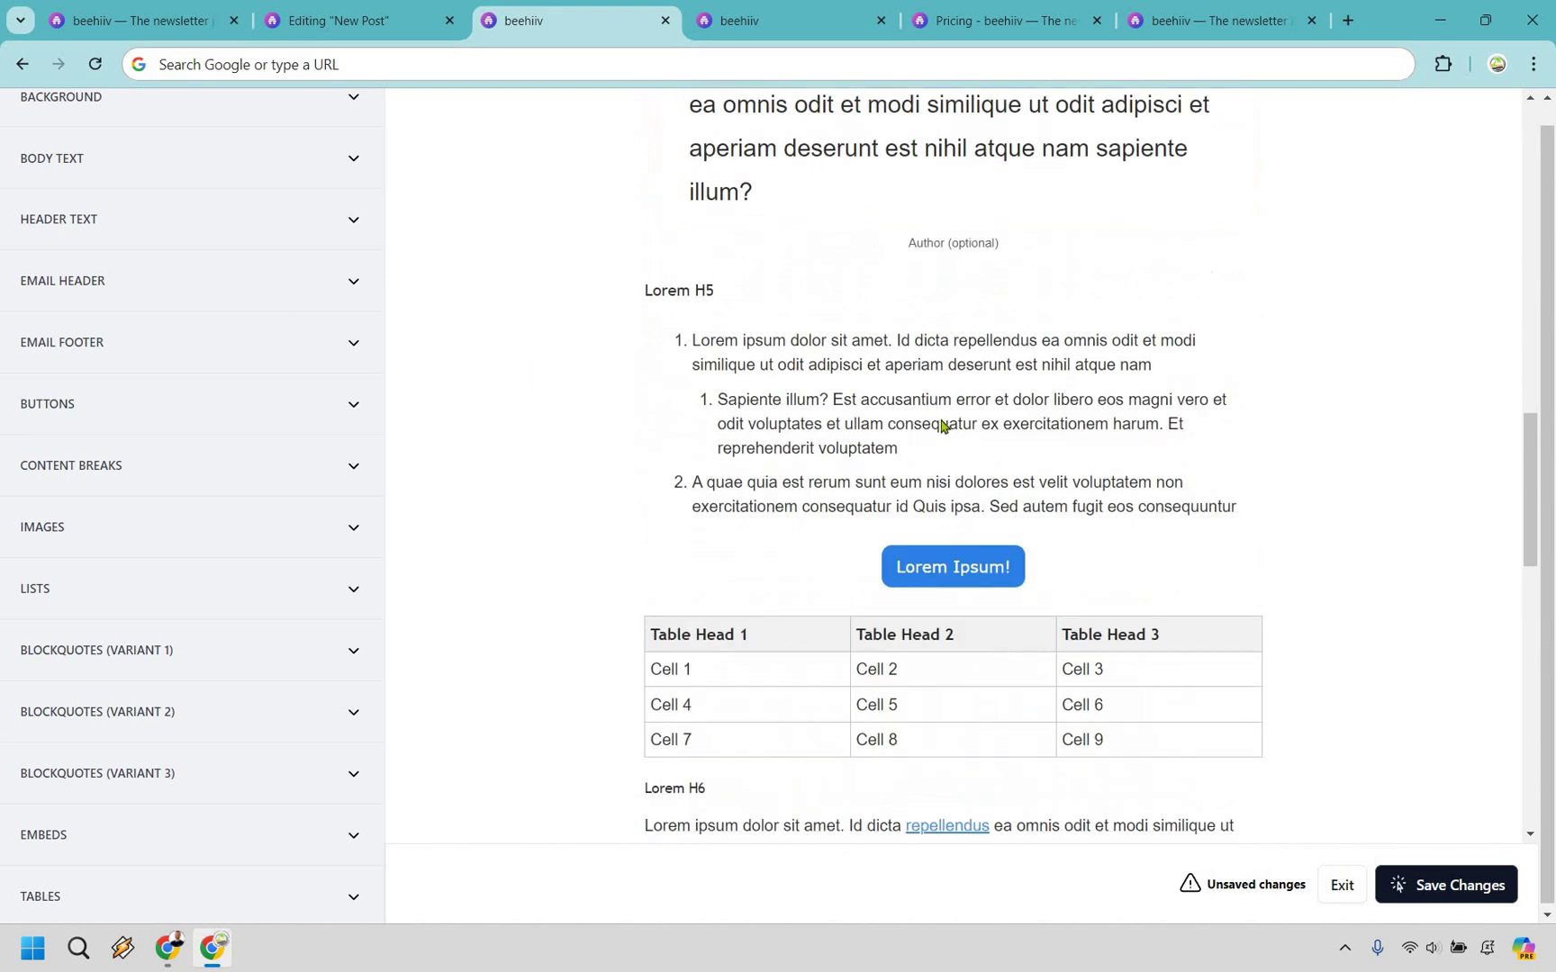
pyautogui.scroll(-5, 942, 426)
pyautogui.scroll(3, 941, 426)
pyautogui.scroll(5, 937, 416)
pyautogui.scroll(5, 937, 417)
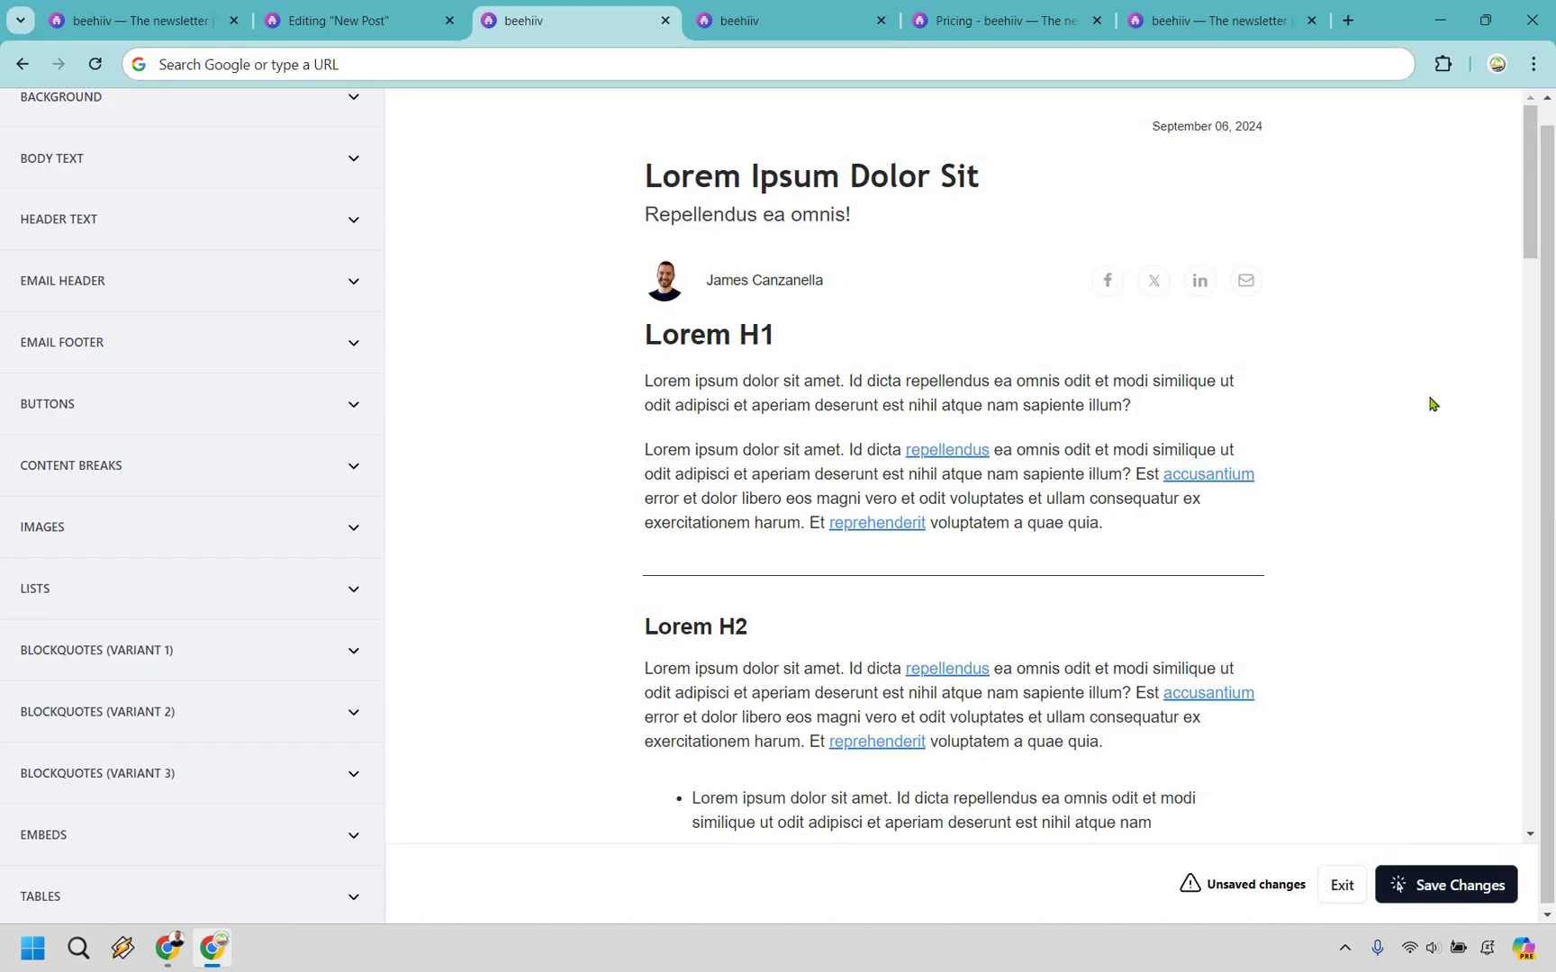
pyautogui.click(790, 11)
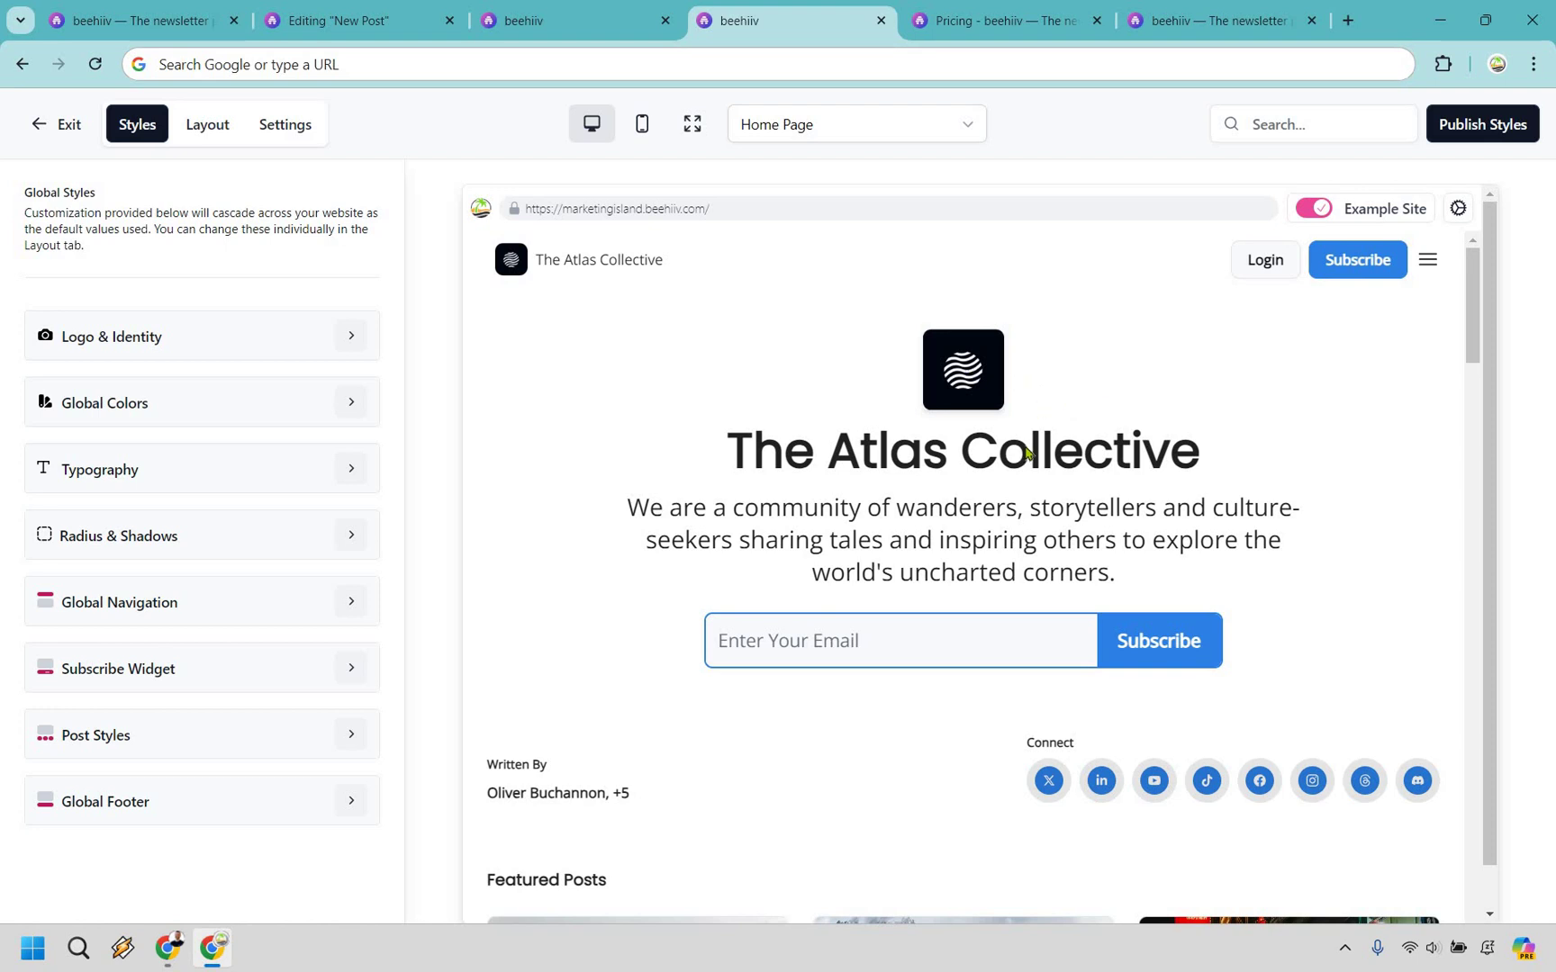
pyautogui.scroll(-2, 1087, 510)
pyautogui.scroll(-3, 1087, 510)
pyautogui.scroll(-3, 1105, 511)
pyautogui.scroll(-3, 1112, 518)
pyautogui.scroll(-4, 1128, 531)
pyautogui.scroll(-4, 1182, 621)
pyautogui.scroll(5, 1196, 627)
pyautogui.scroll(4, 1196, 627)
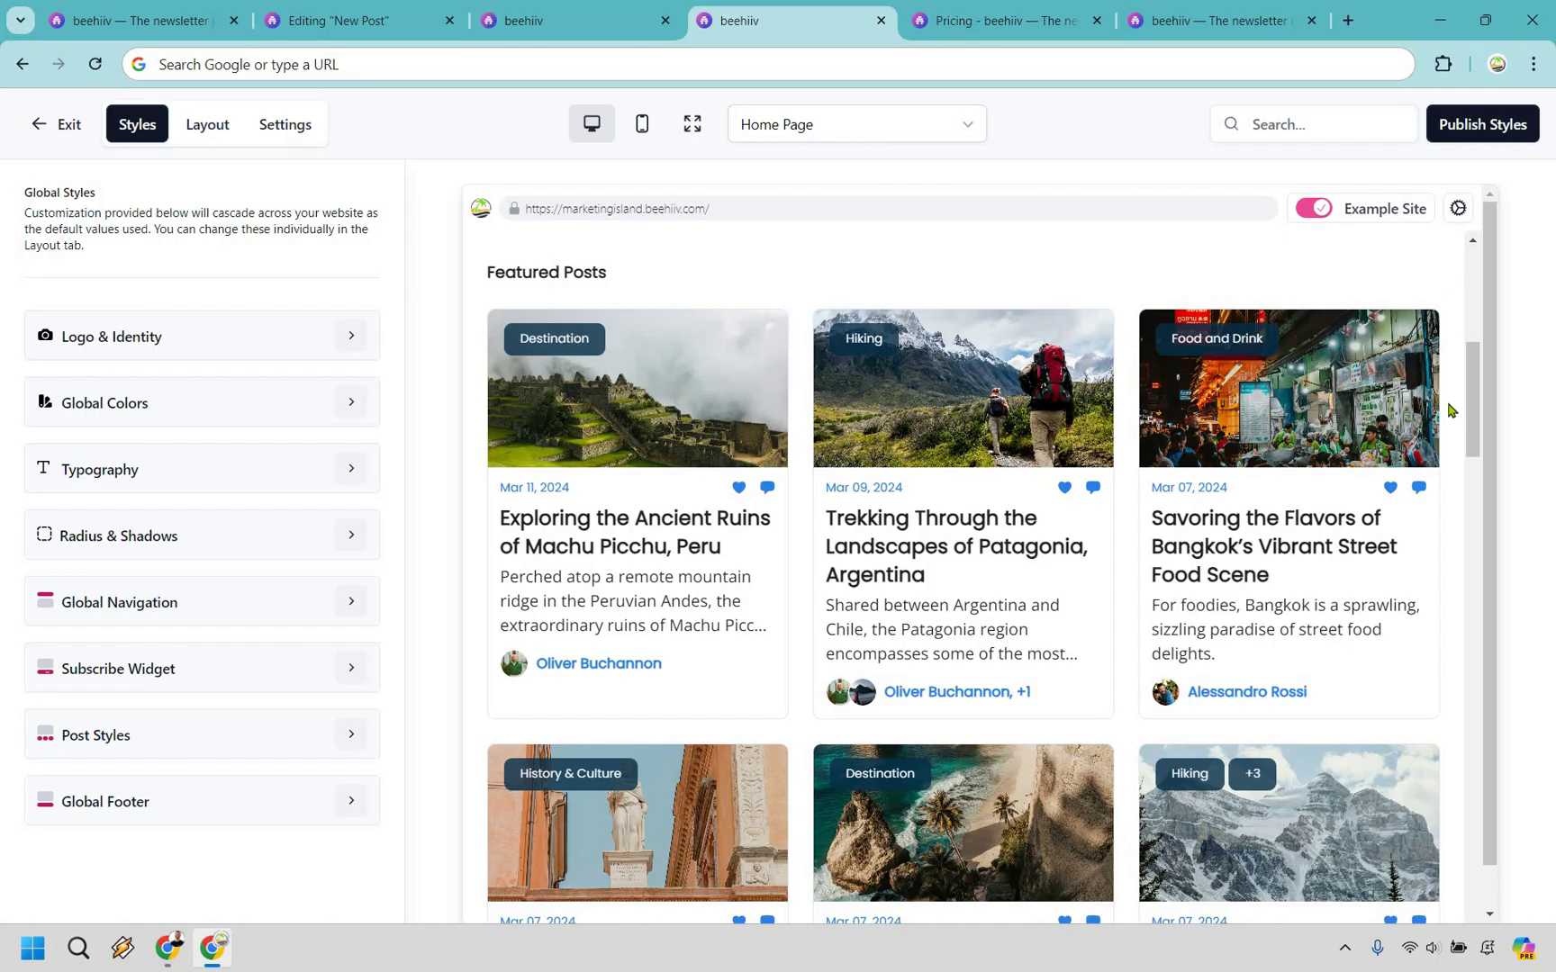
pyautogui.scroll(-5, 1448, 411)
pyautogui.scroll(-3, 1447, 410)
pyautogui.scroll(-3, 1447, 410)
pyautogui.scroll(-5, 1447, 410)
pyautogui.scroll(5, 1447, 410)
pyautogui.scroll(5, 1448, 411)
pyautogui.scroll(5, 1447, 410)
pyautogui.scroll(2, 1447, 410)
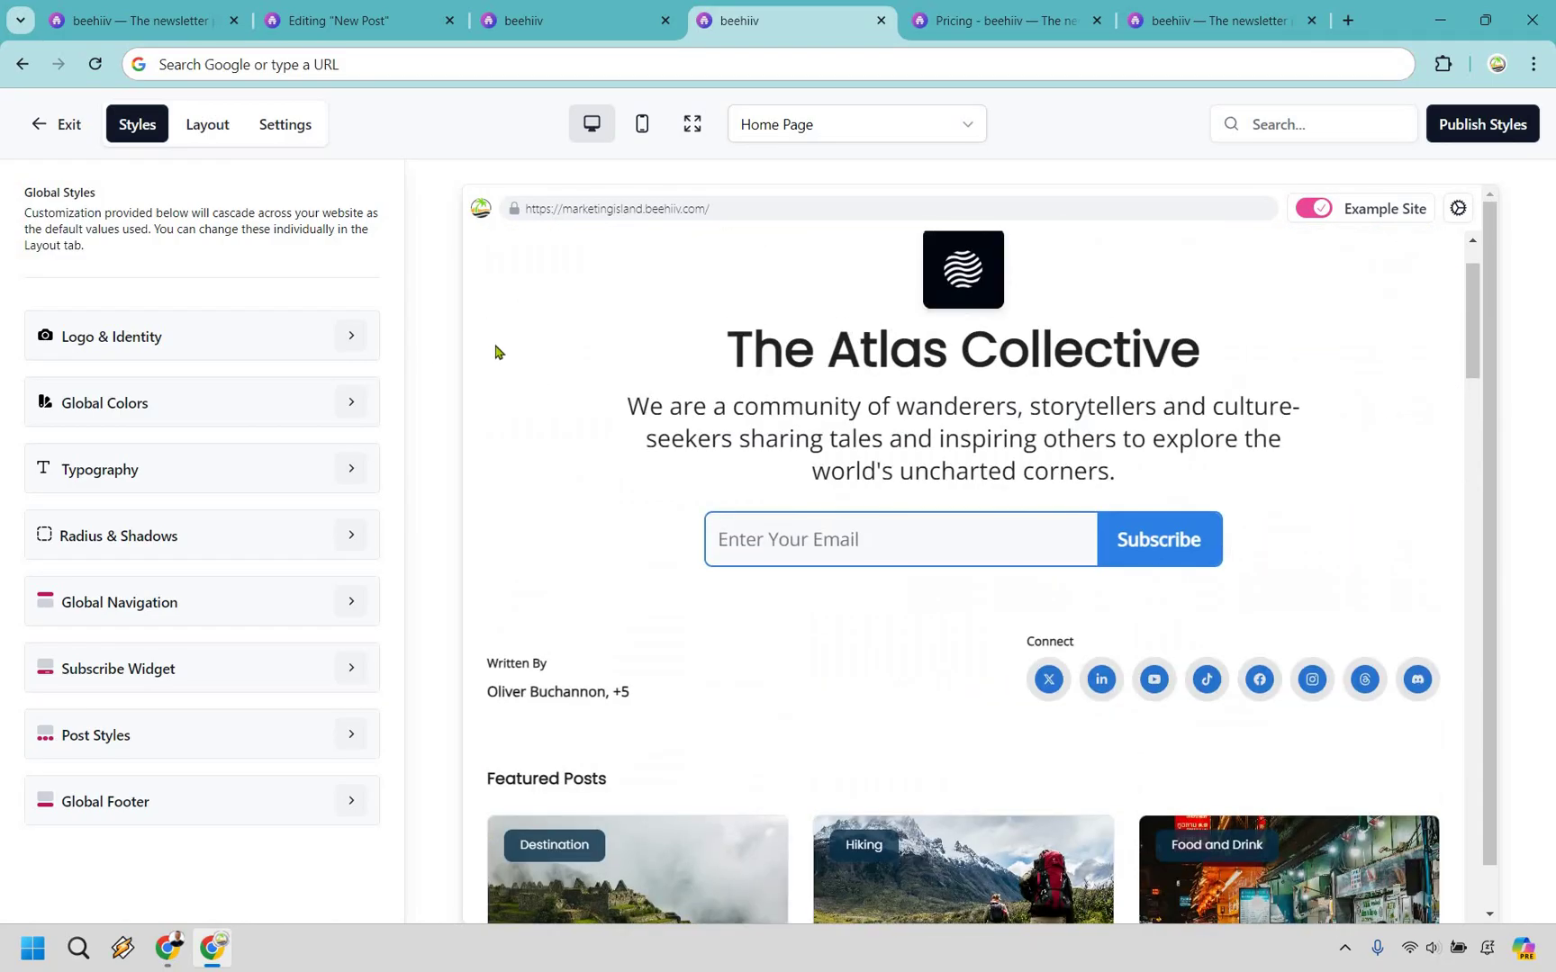
# Browse the Logo & Identity and Global Colors settings, then switch to the Pricing page.
pyautogui.click(353, 338)
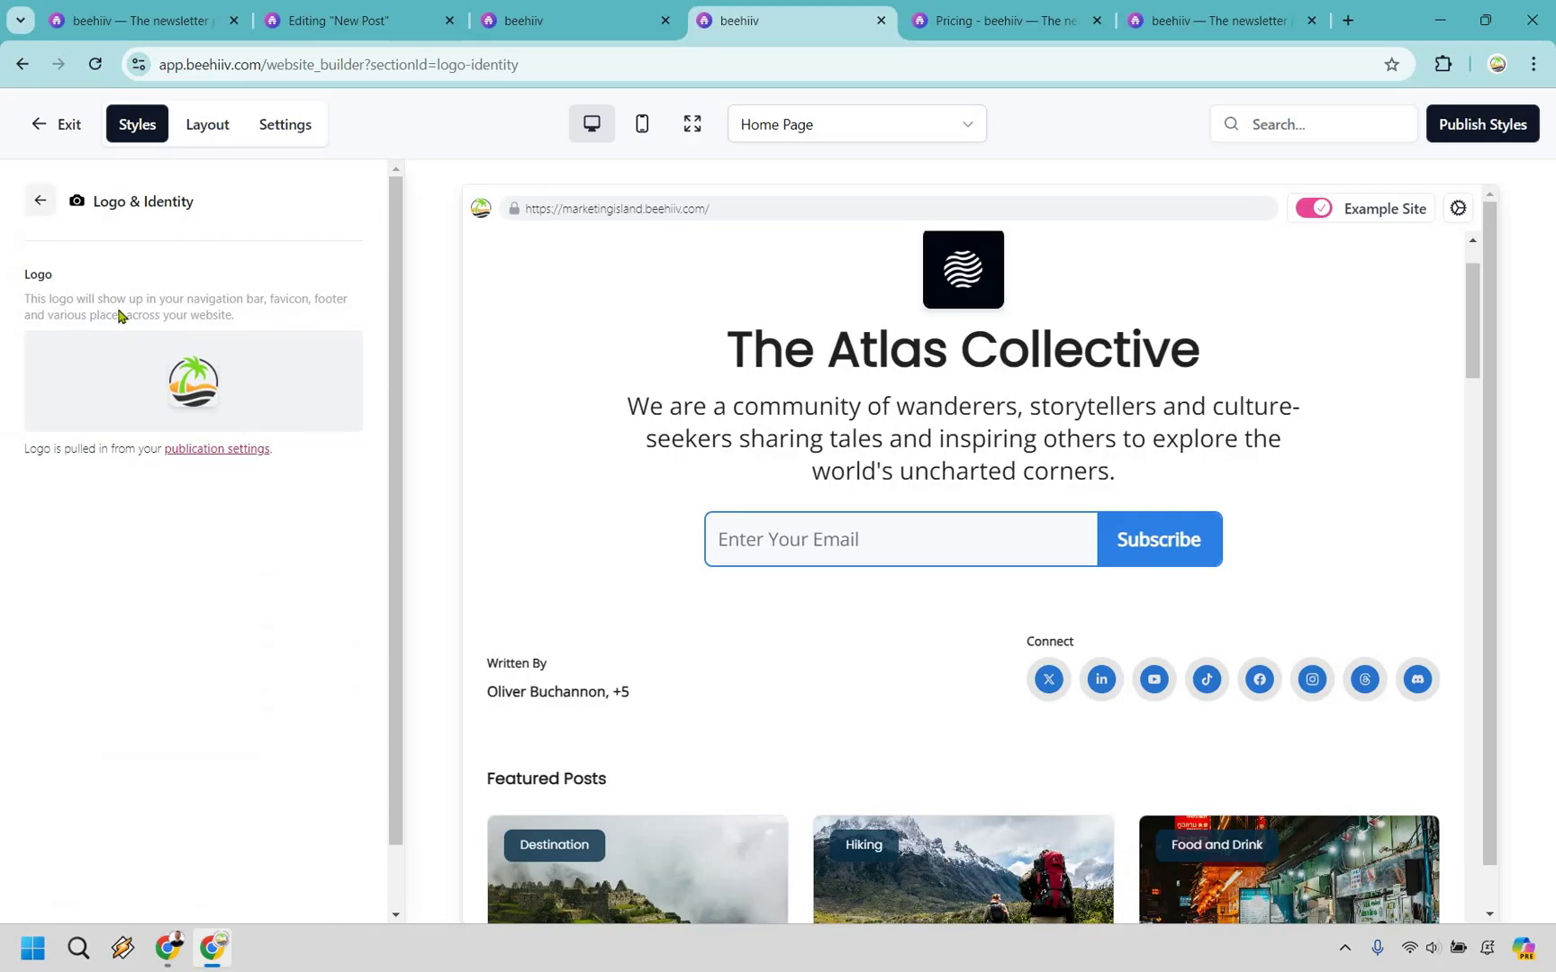
pyautogui.hotkey('alt', 'Left')
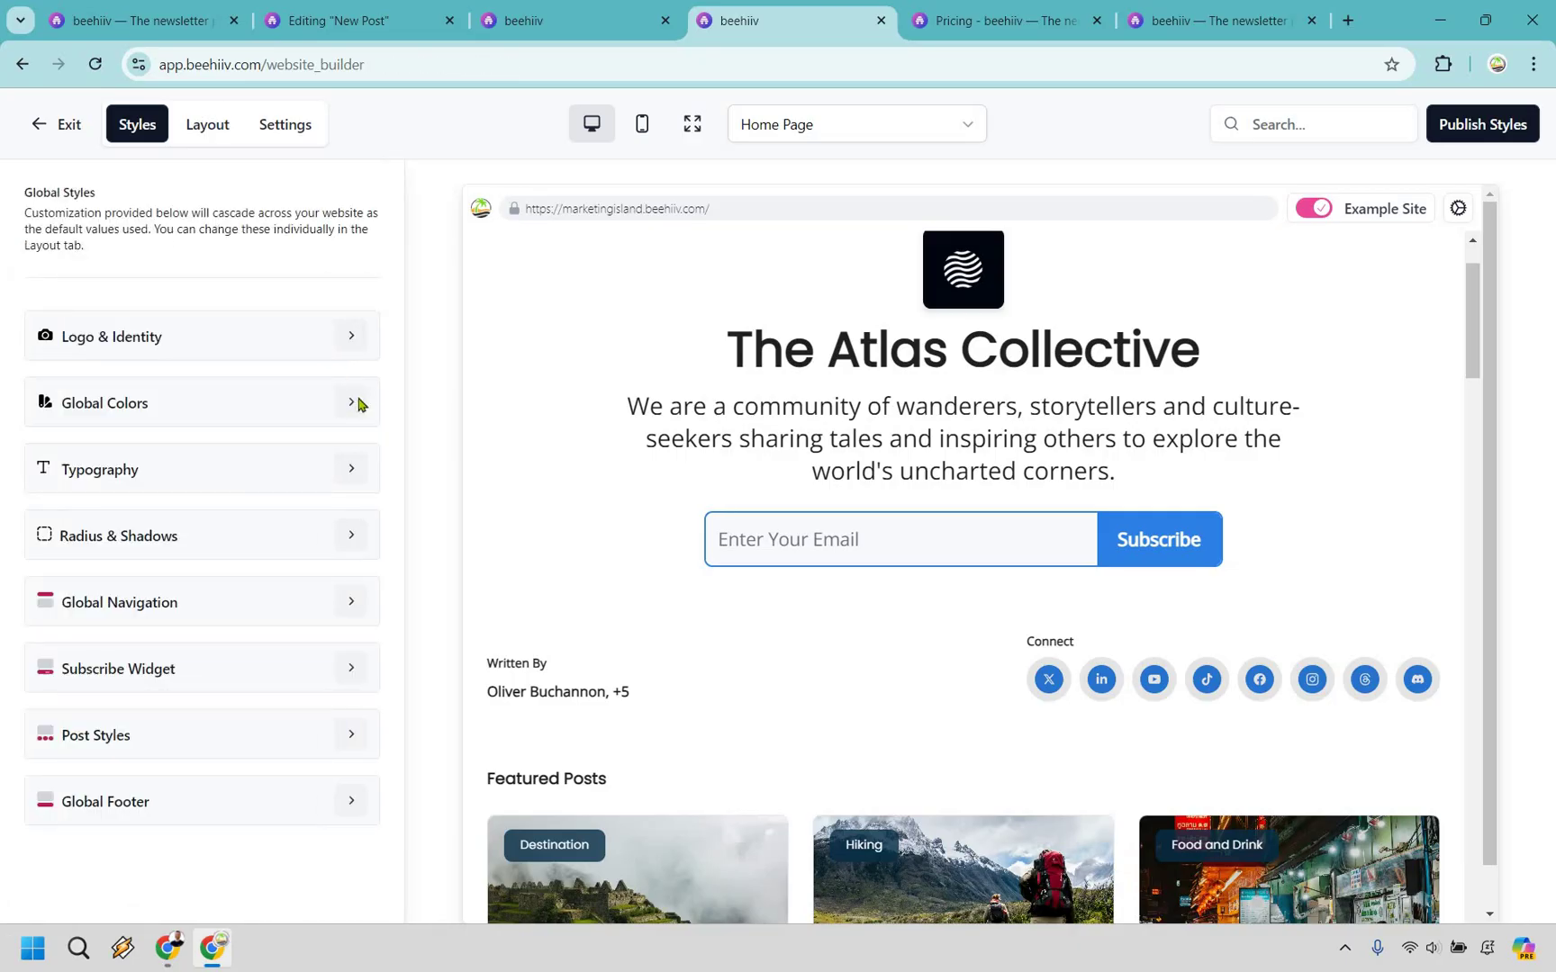
pyautogui.click(352, 402)
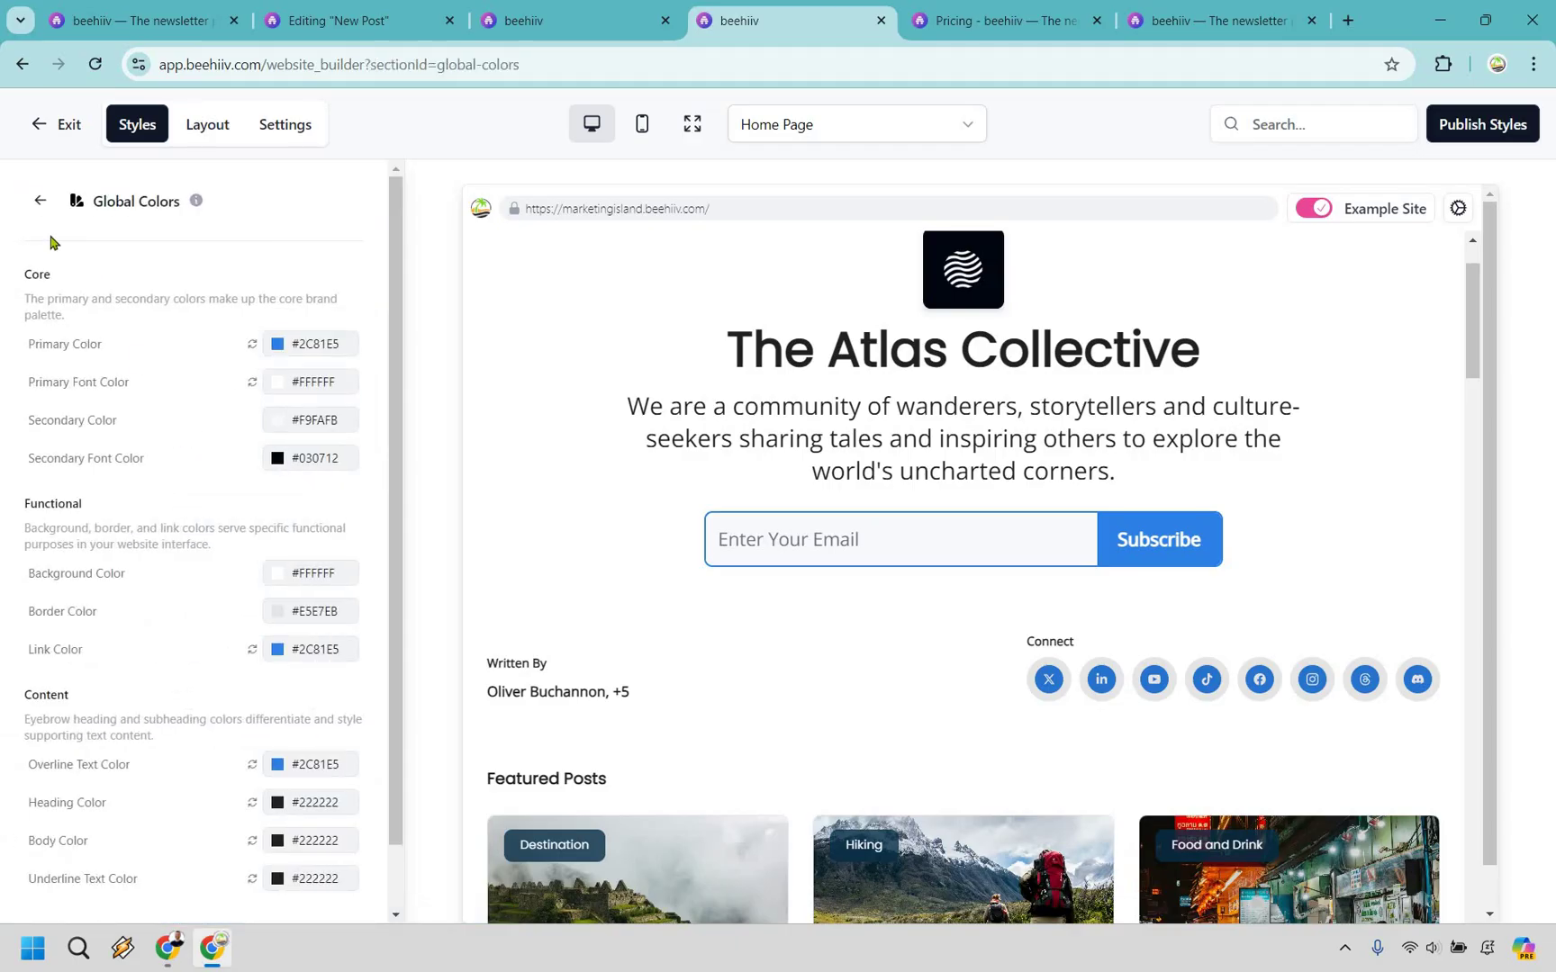
pyautogui.click(40, 200)
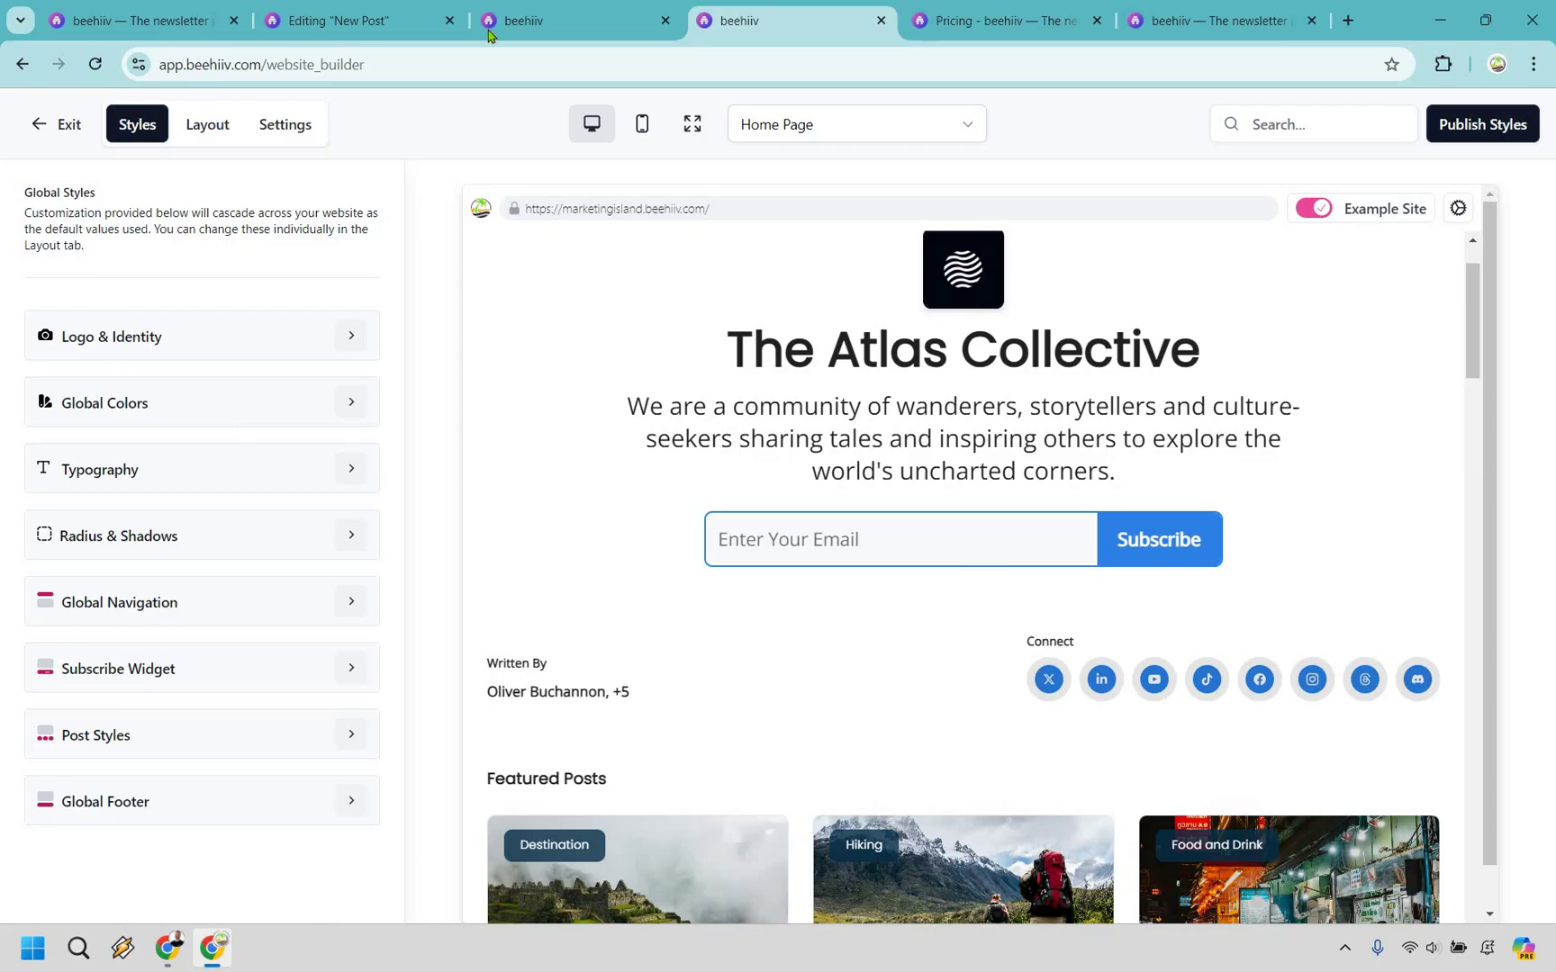
pyautogui.click(963, 18)
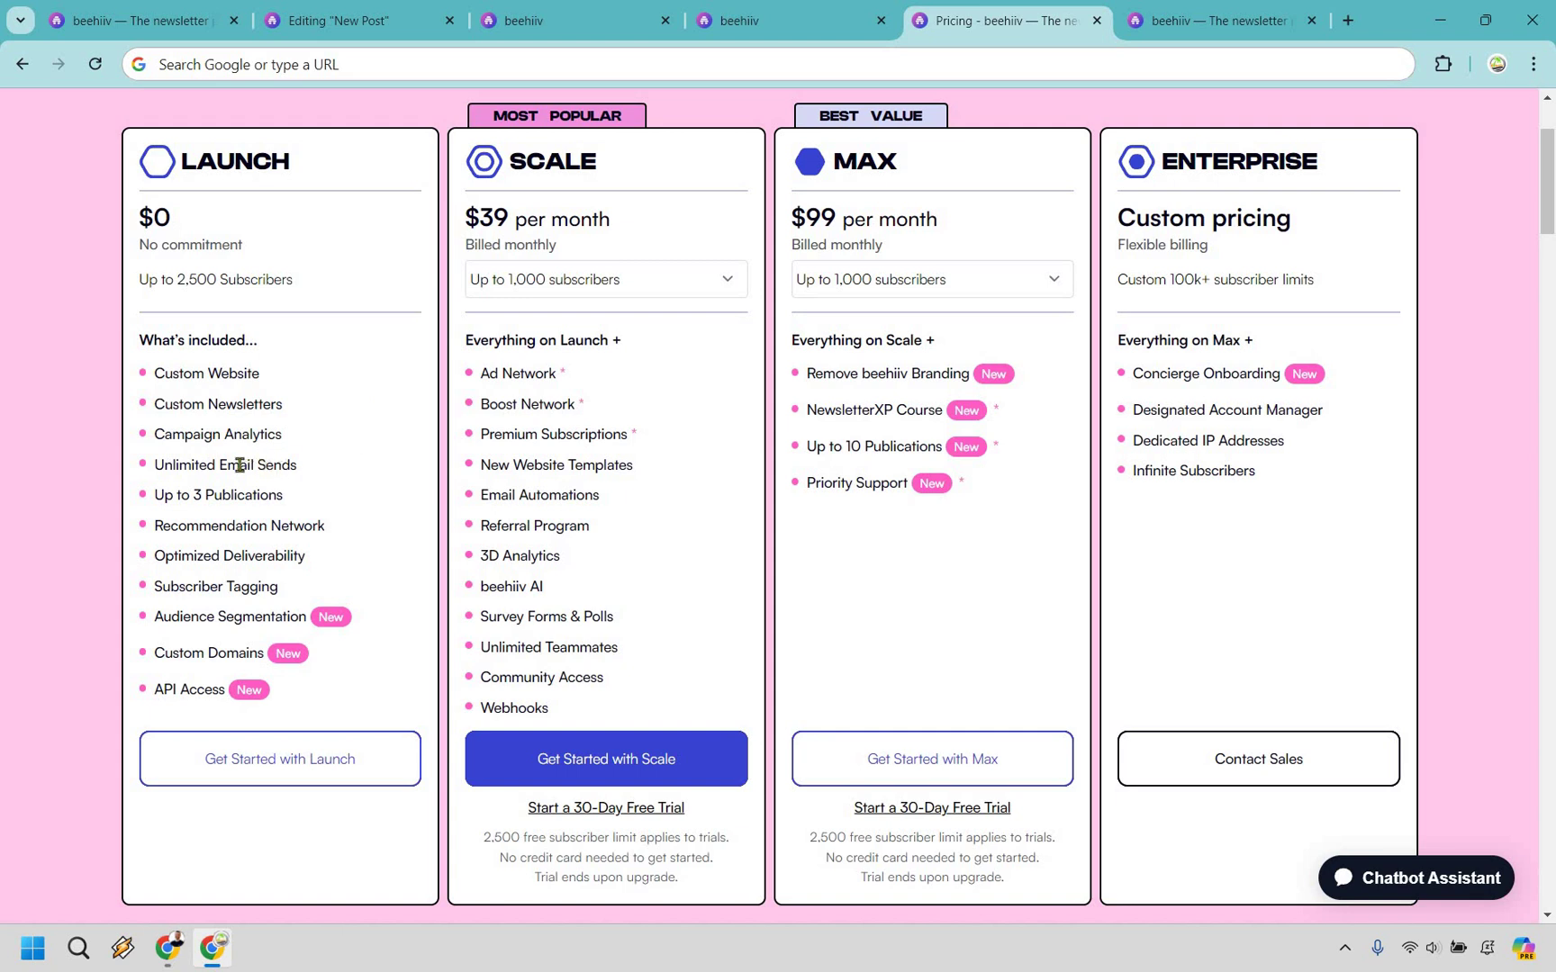
pyautogui.moveTo(297, 464); pyautogui.dragTo(154, 464)
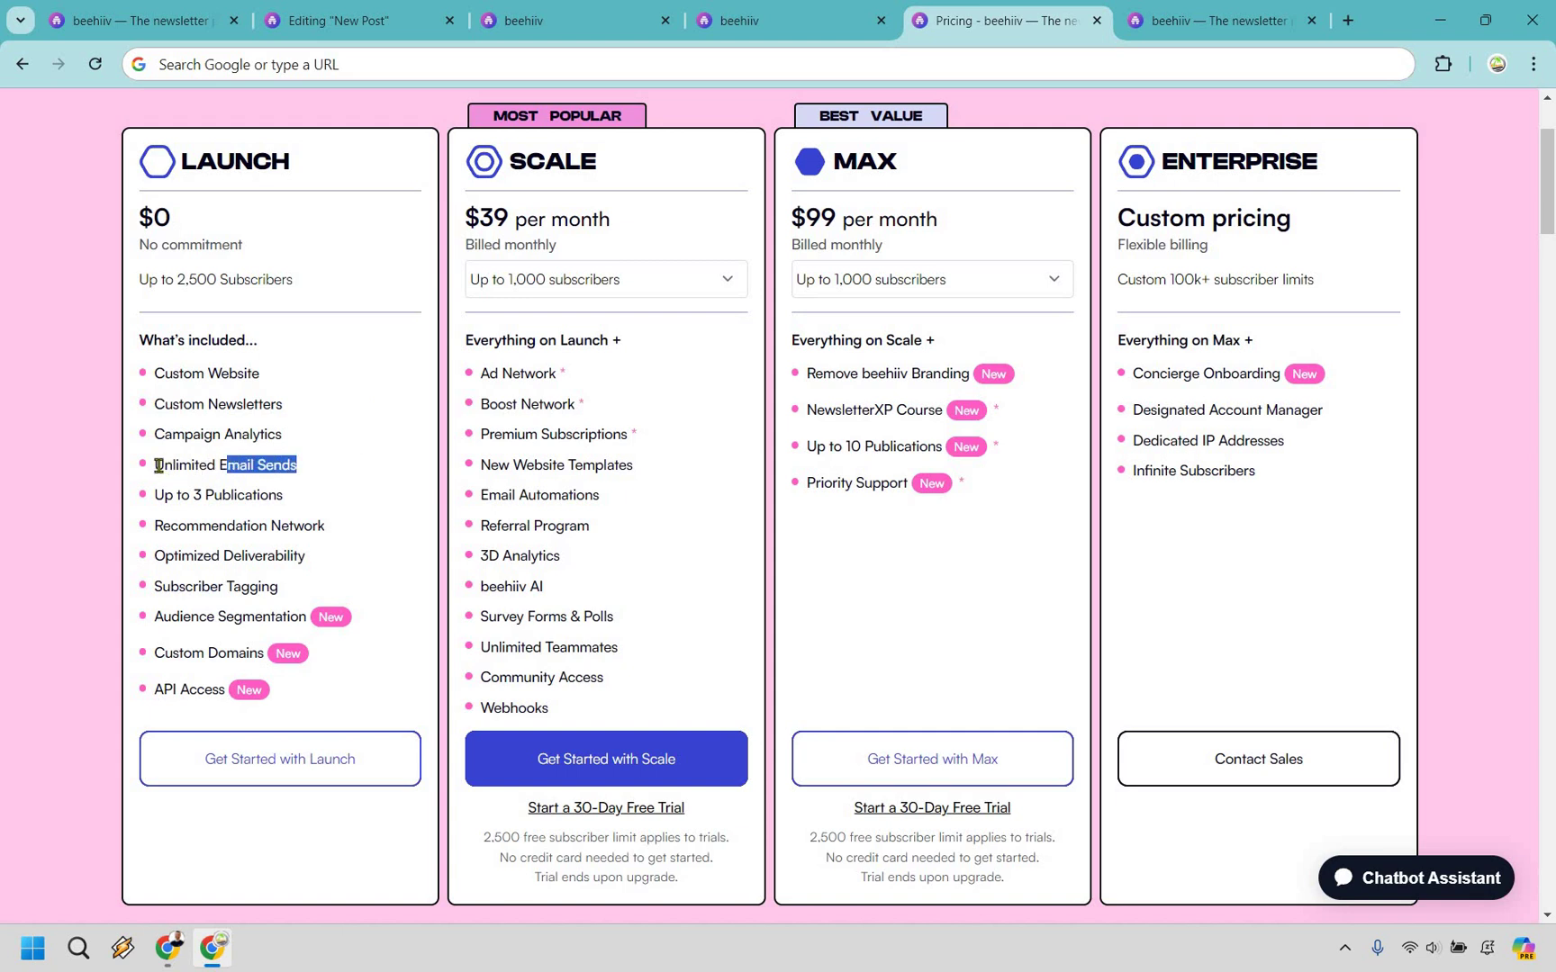
pyautogui.click(340, 468)
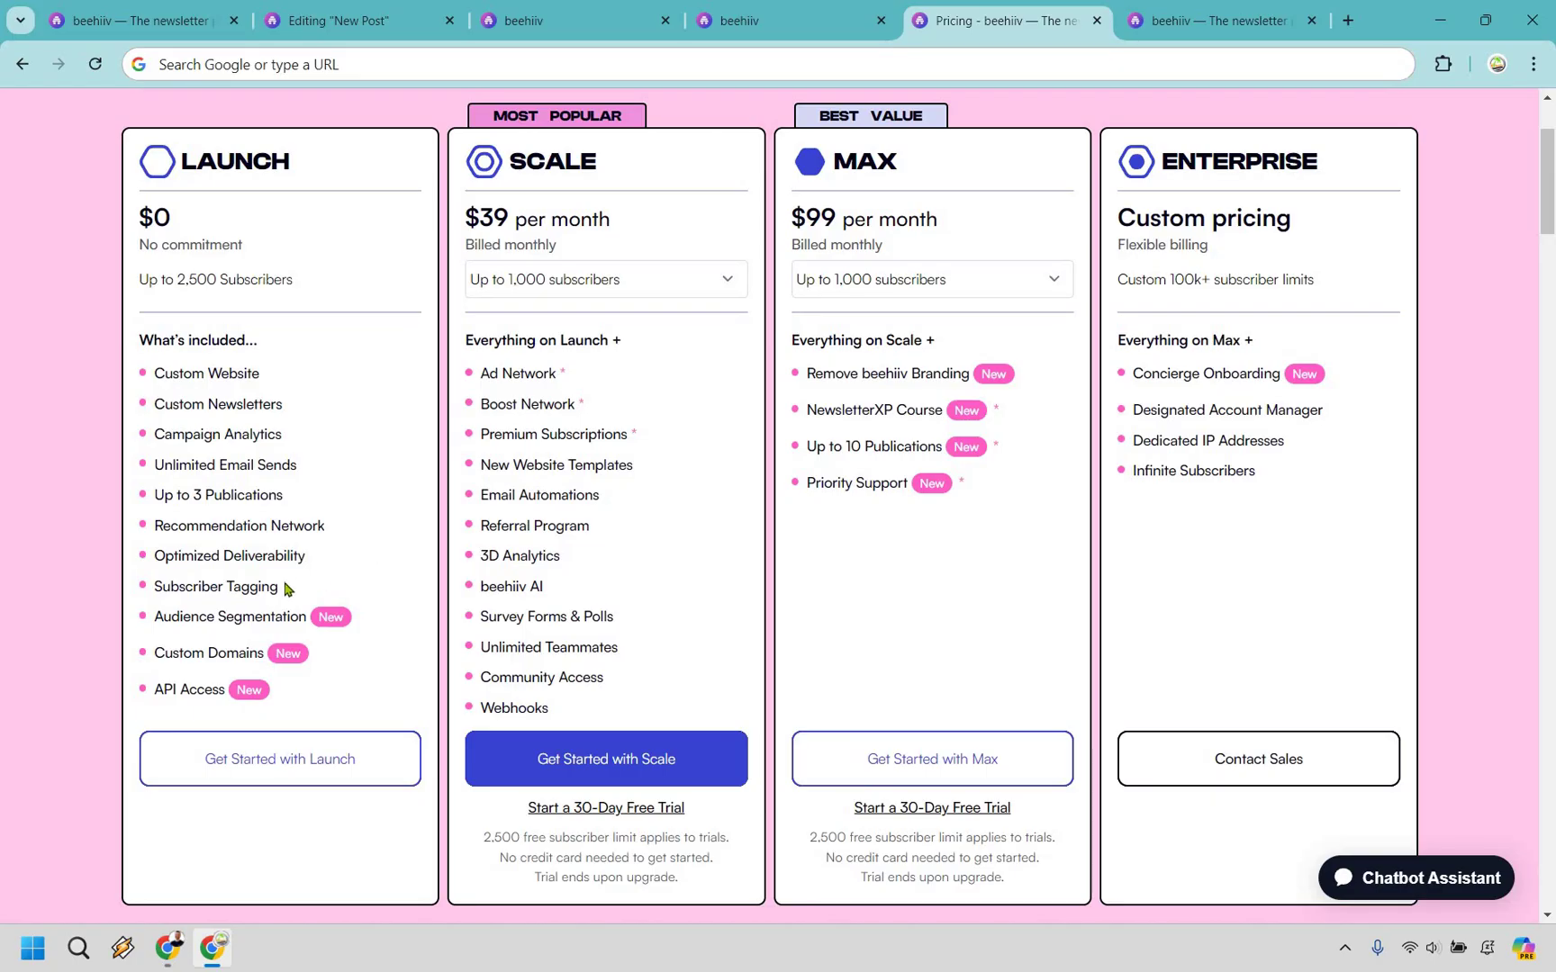
pyautogui.moveTo(161, 584); pyautogui.dragTo(275, 583)
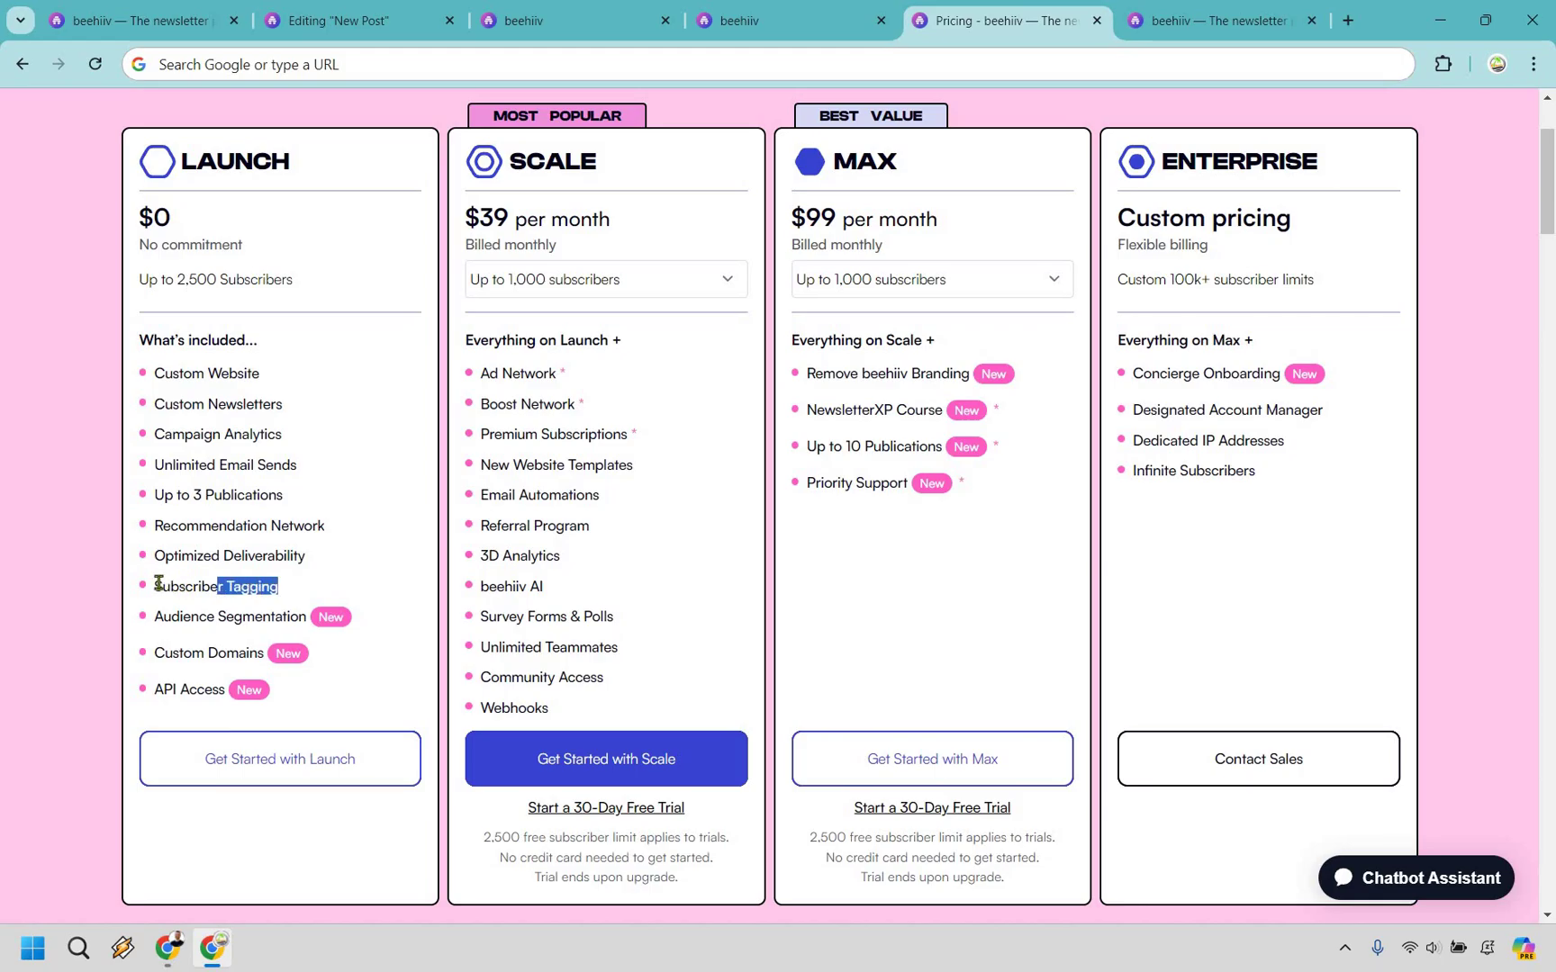
pyautogui.click(349, 574)
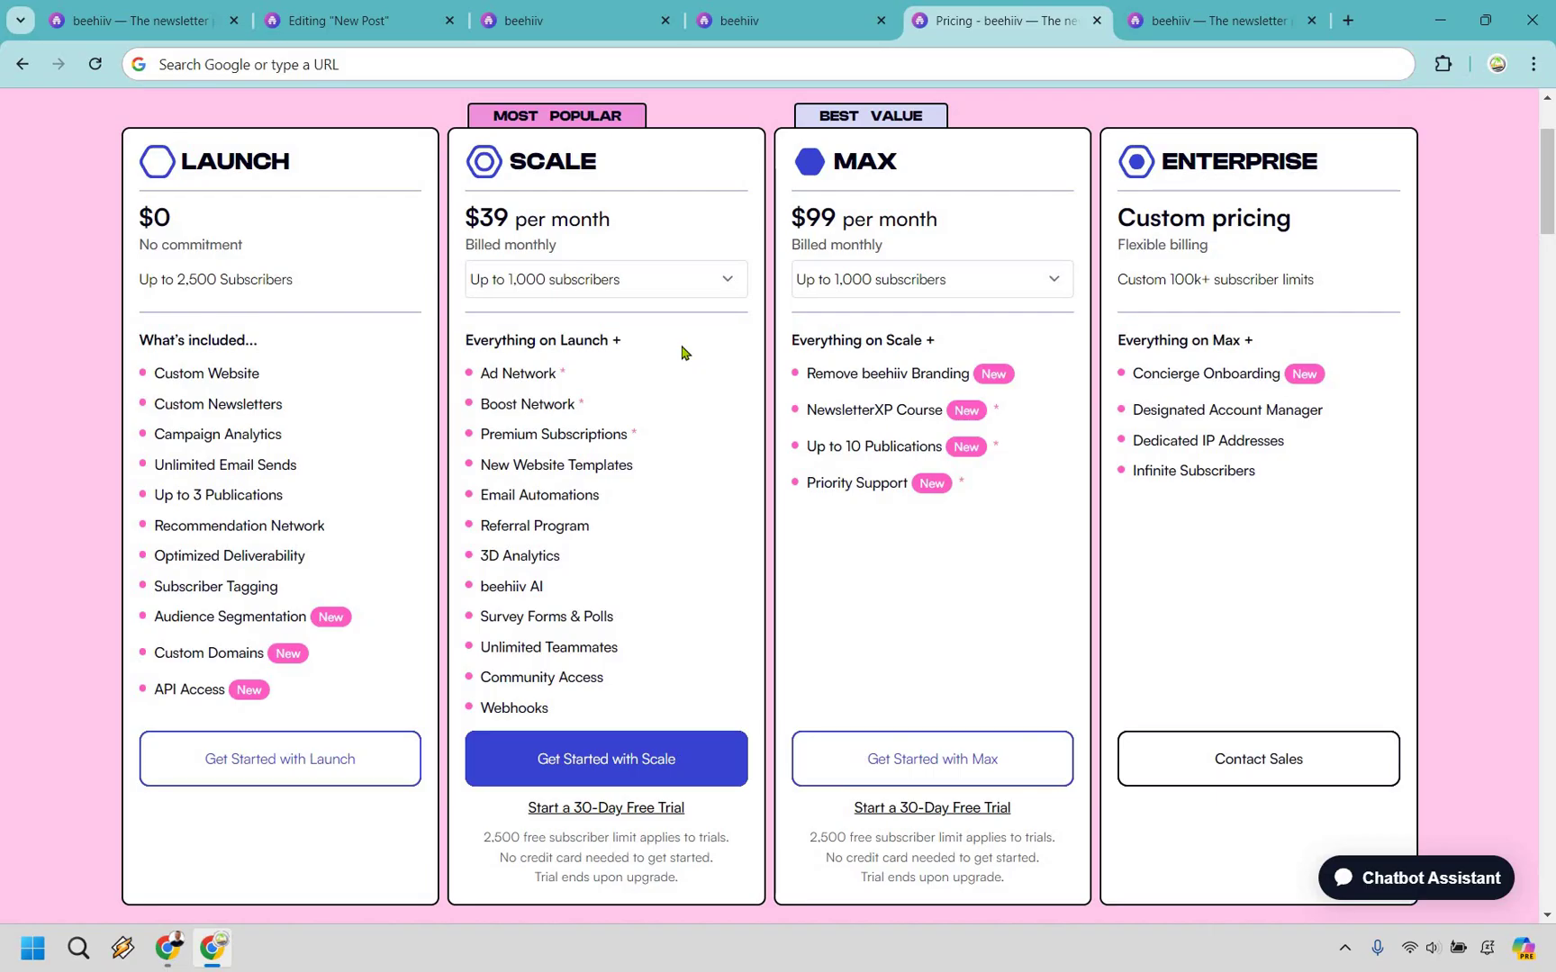
# Scroll the homepage features past GROW to the Ad Network, Boosts and Premium Subscriptions cards.
pyautogui.click(1197, 18)
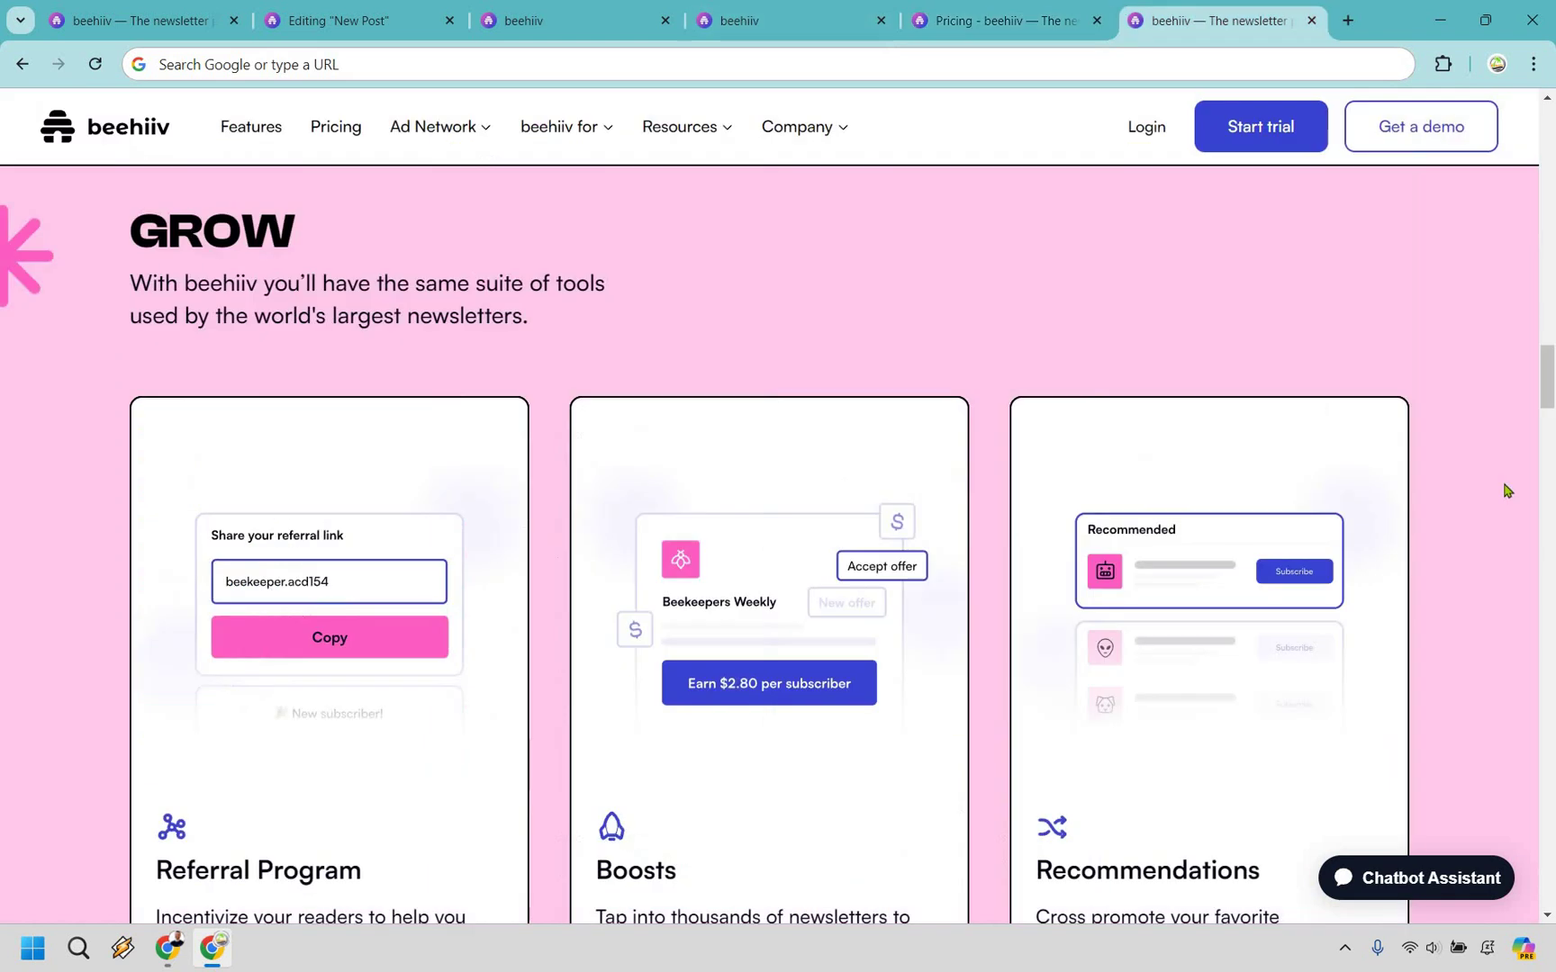
pyautogui.scroll(-2, 482, 591)
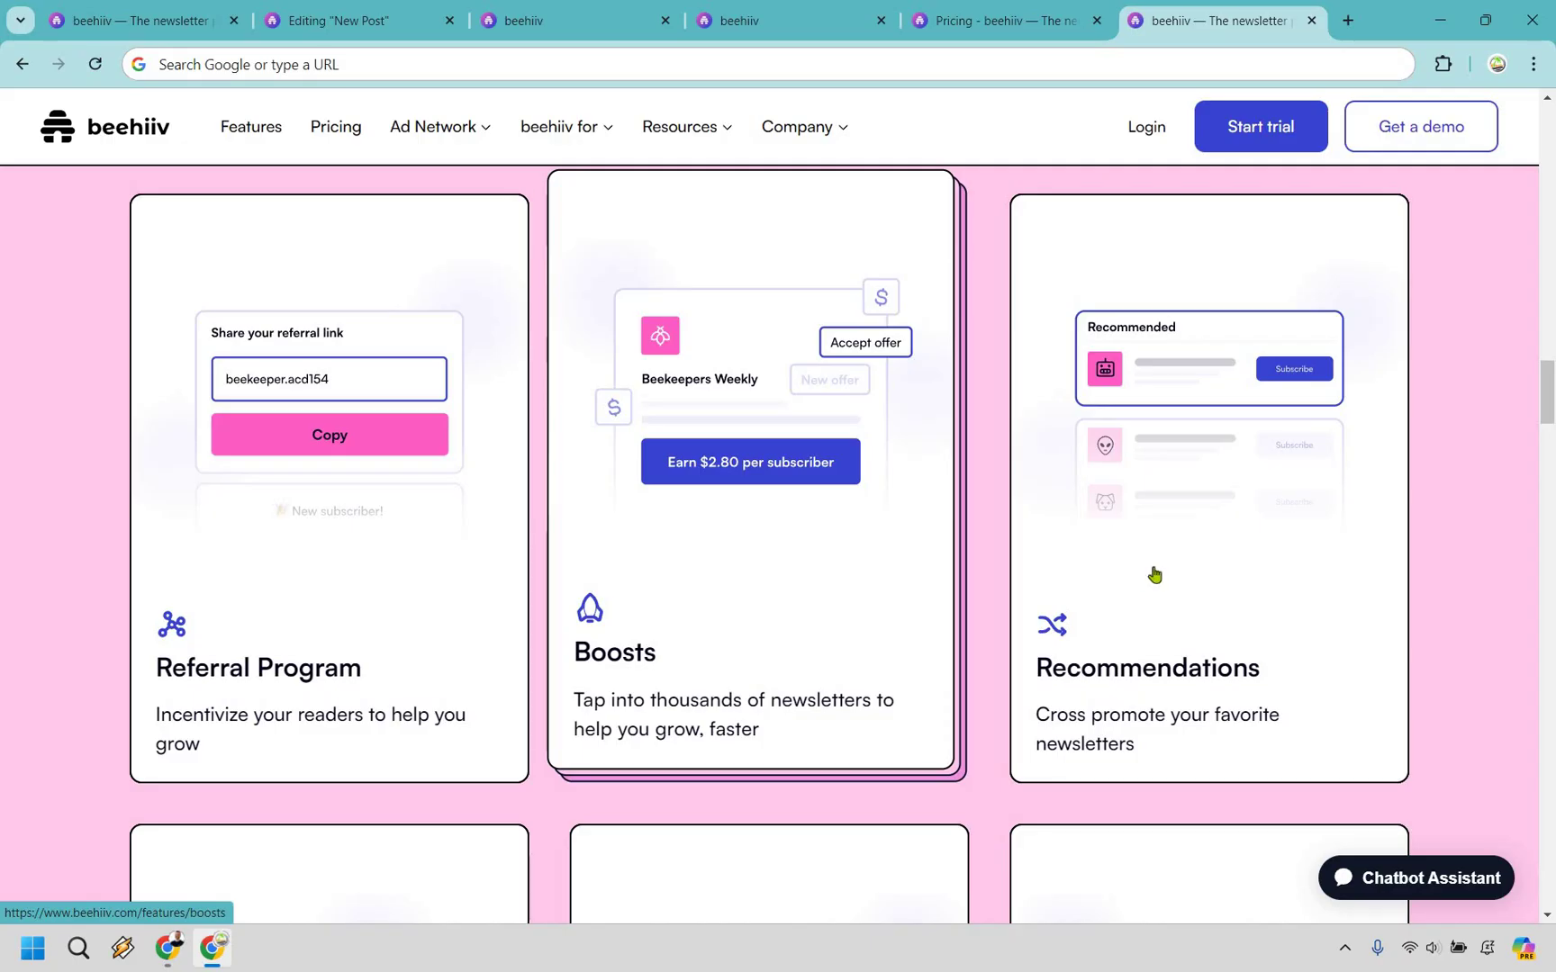
pyautogui.scroll(-3, 1512, 473)
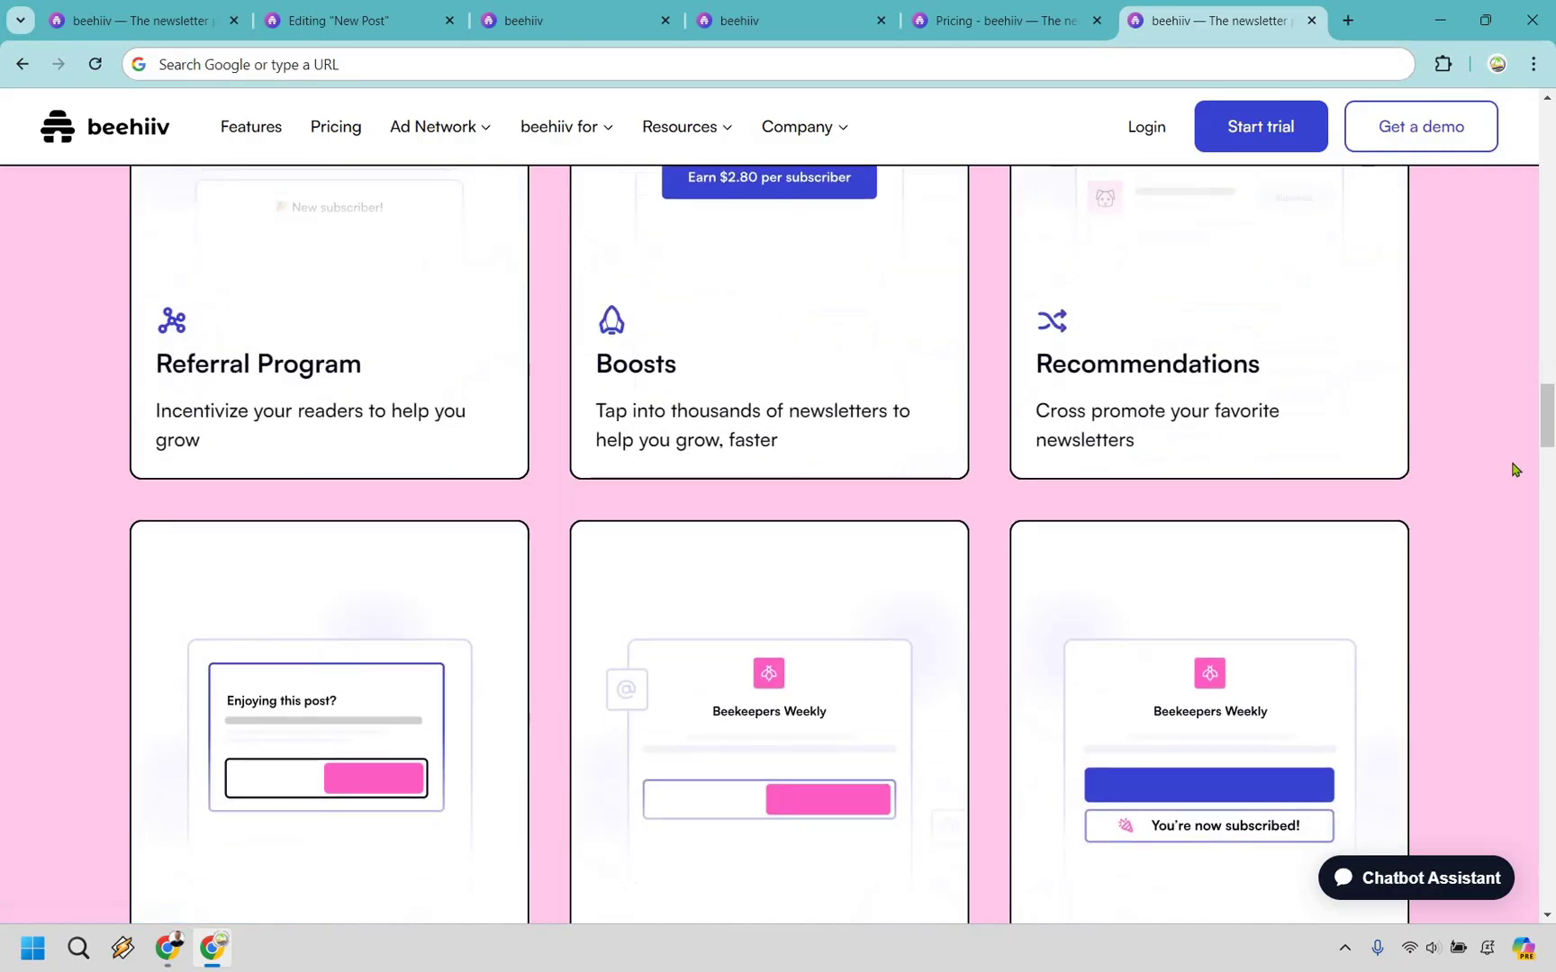
pyautogui.scroll(-3, 1513, 471)
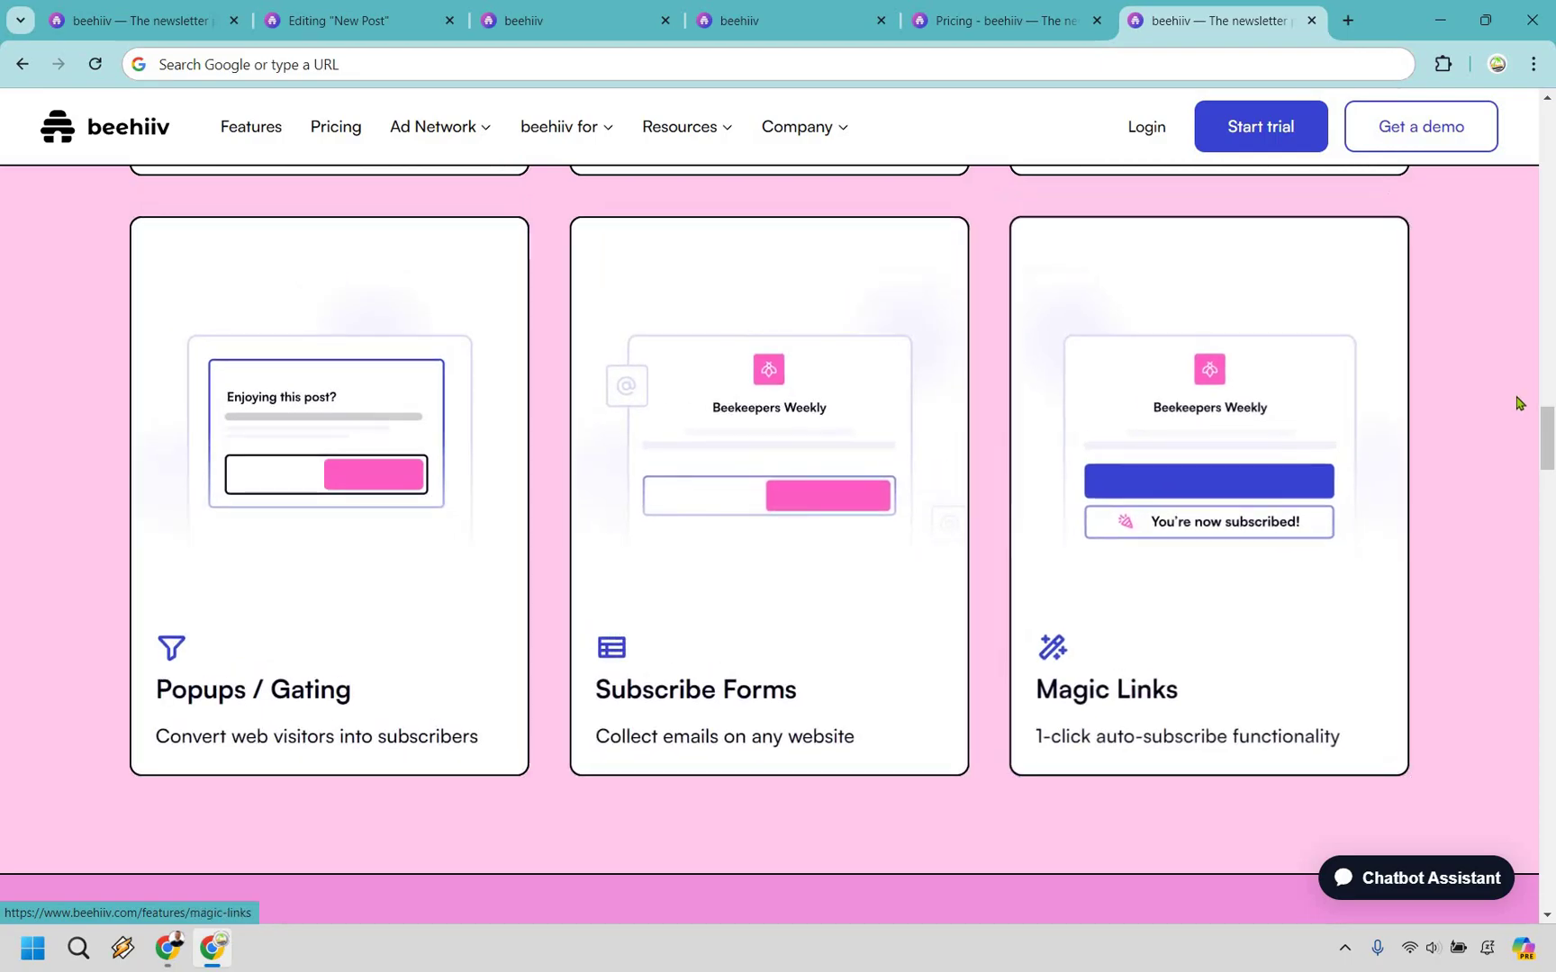
pyautogui.scroll(-4, 1512, 393)
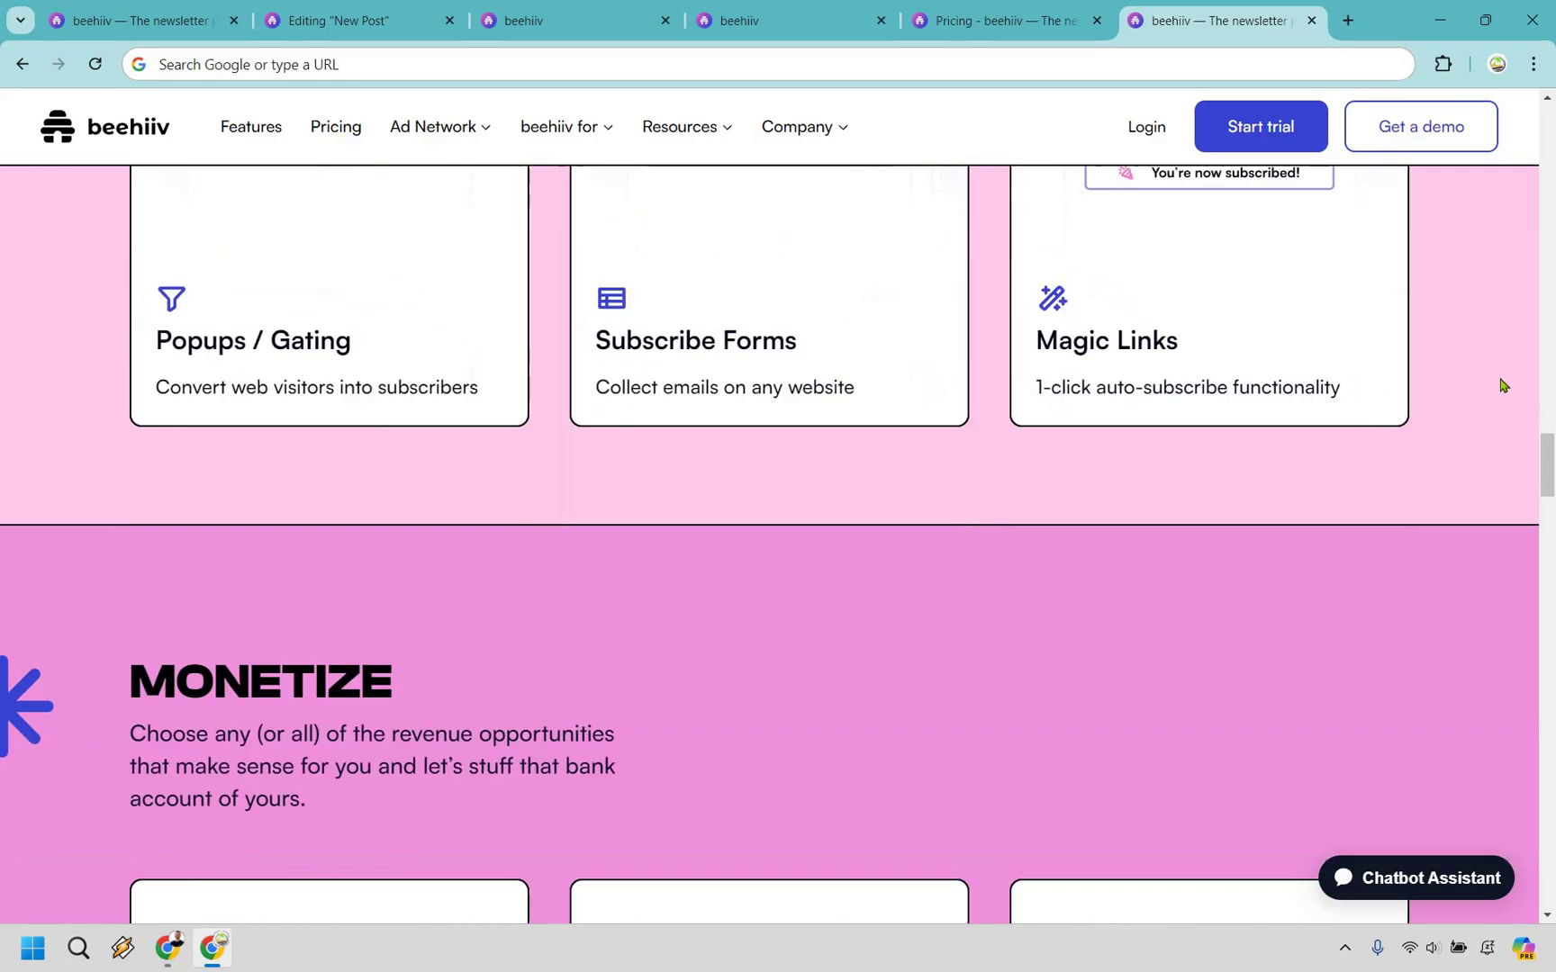
pyautogui.scroll(-4, 1505, 387)
pyautogui.scroll(-2, 1501, 385)
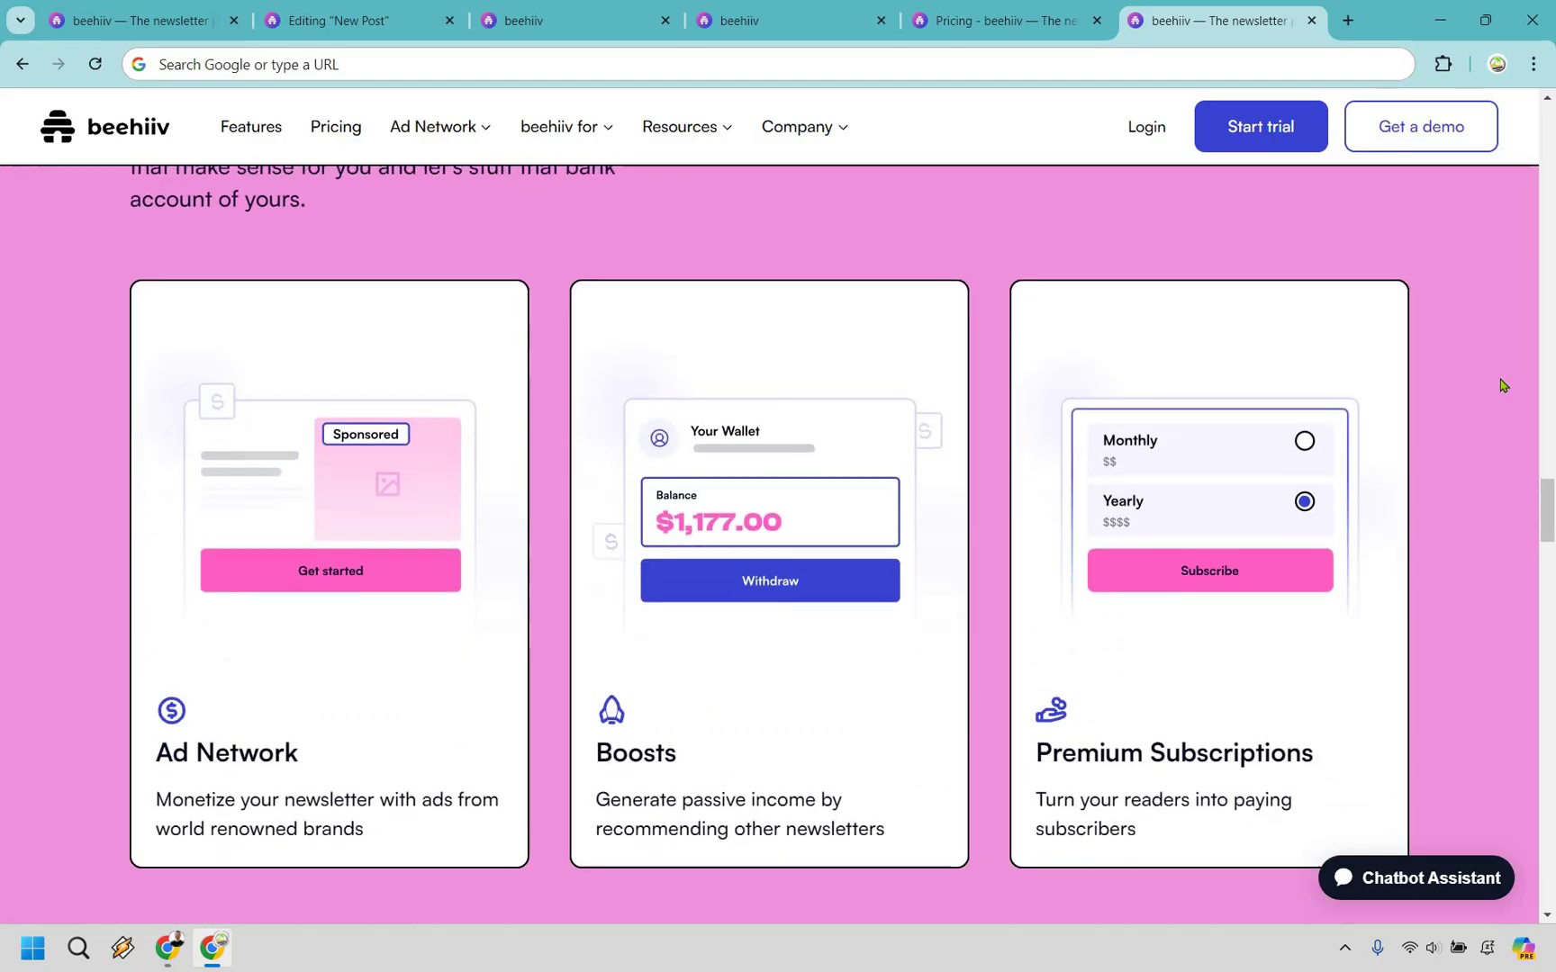
pyautogui.scroll(-1, 1501, 385)
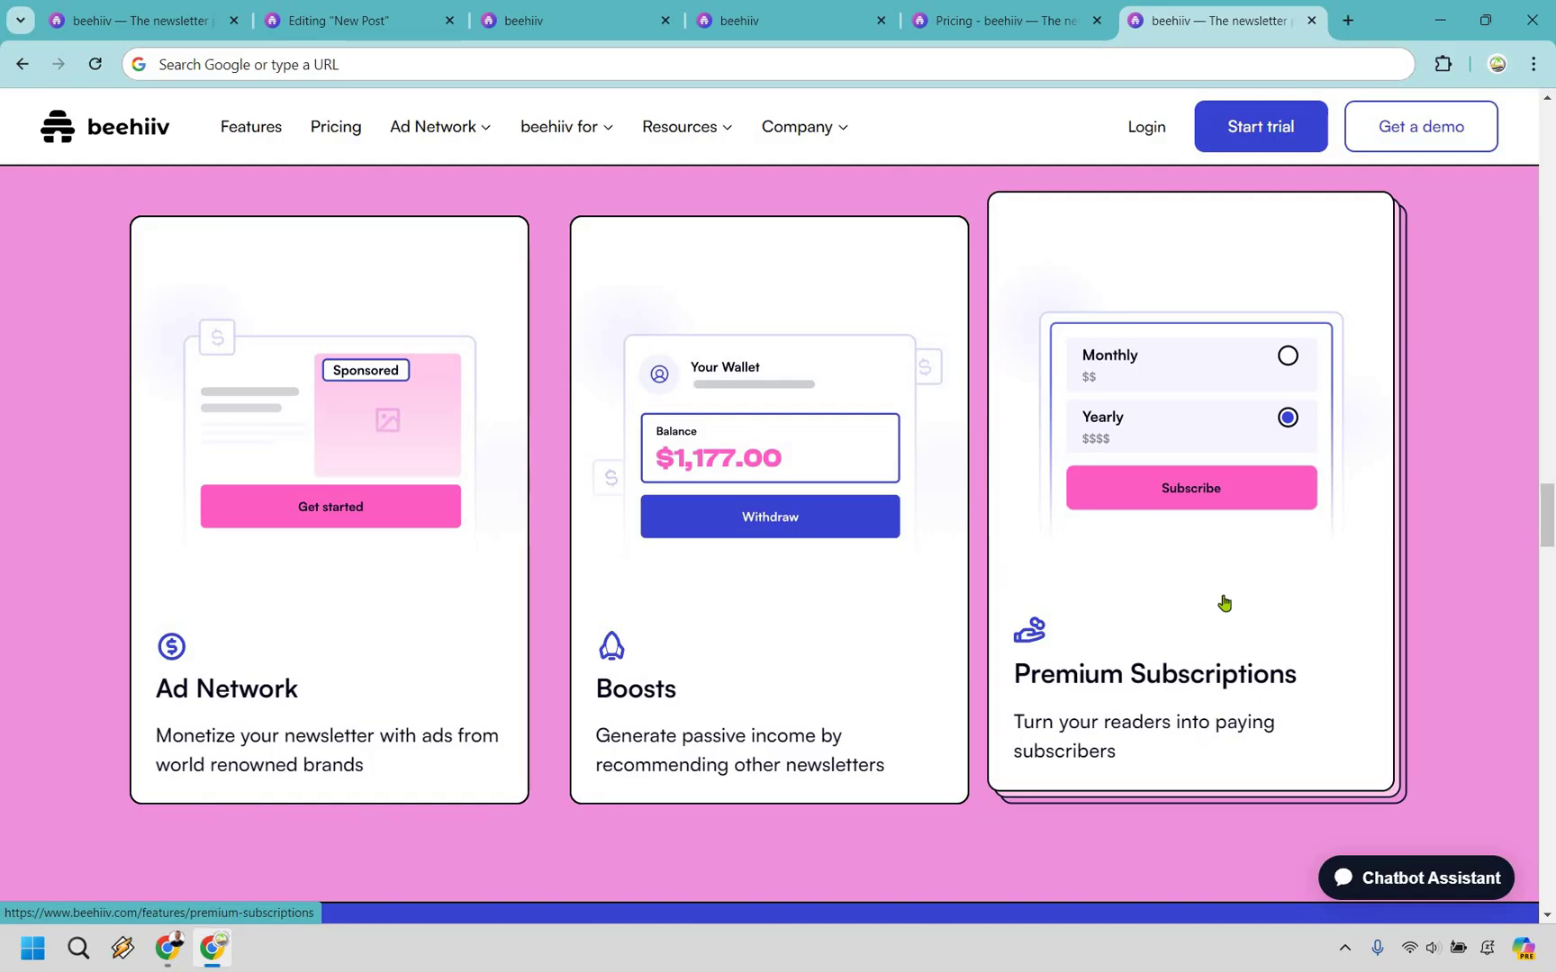
# Price the plans for up to 2,500 subscribers on the pricing page.
pyautogui.hotkey('ctrl', 'shift', 'Tab')
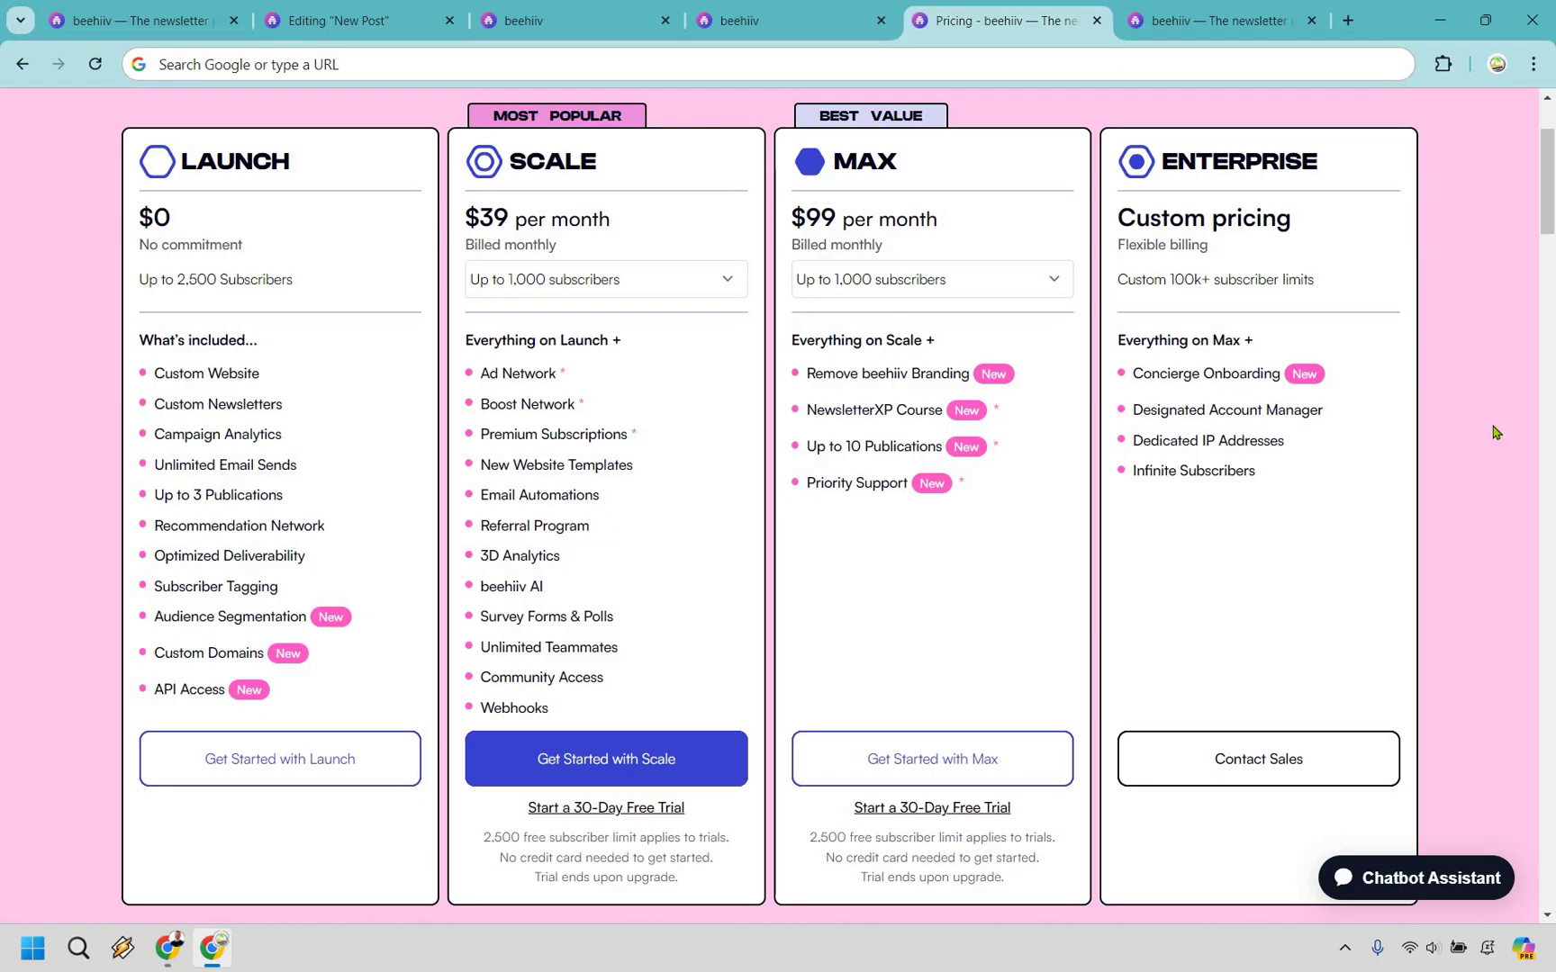
pyautogui.click(584, 281)
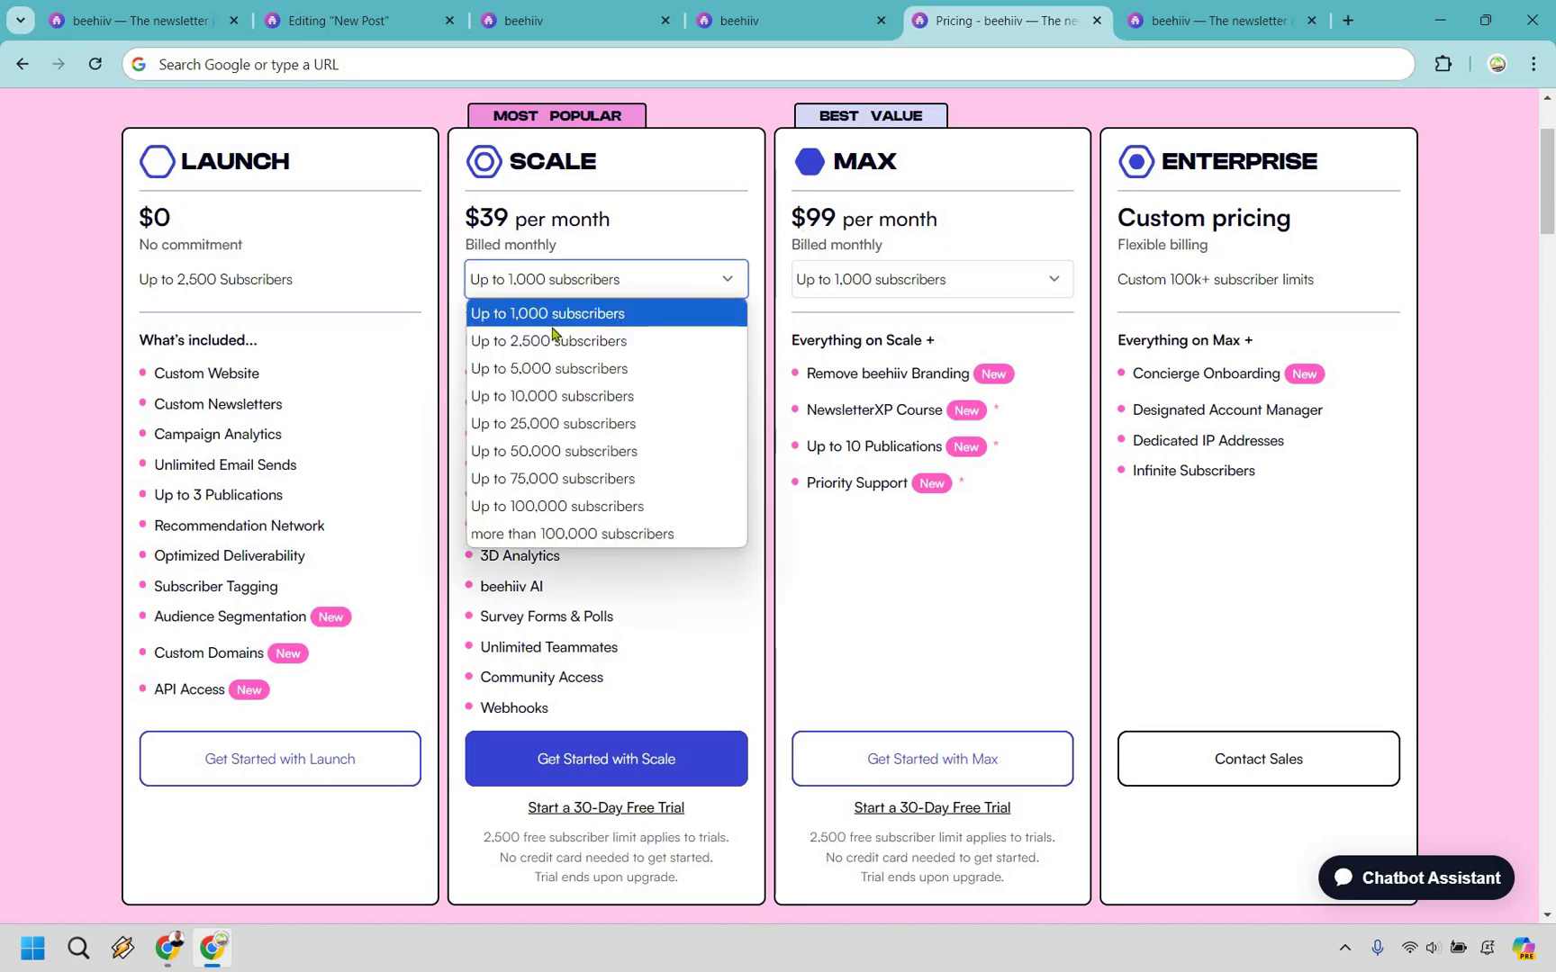
pyautogui.click(563, 342)
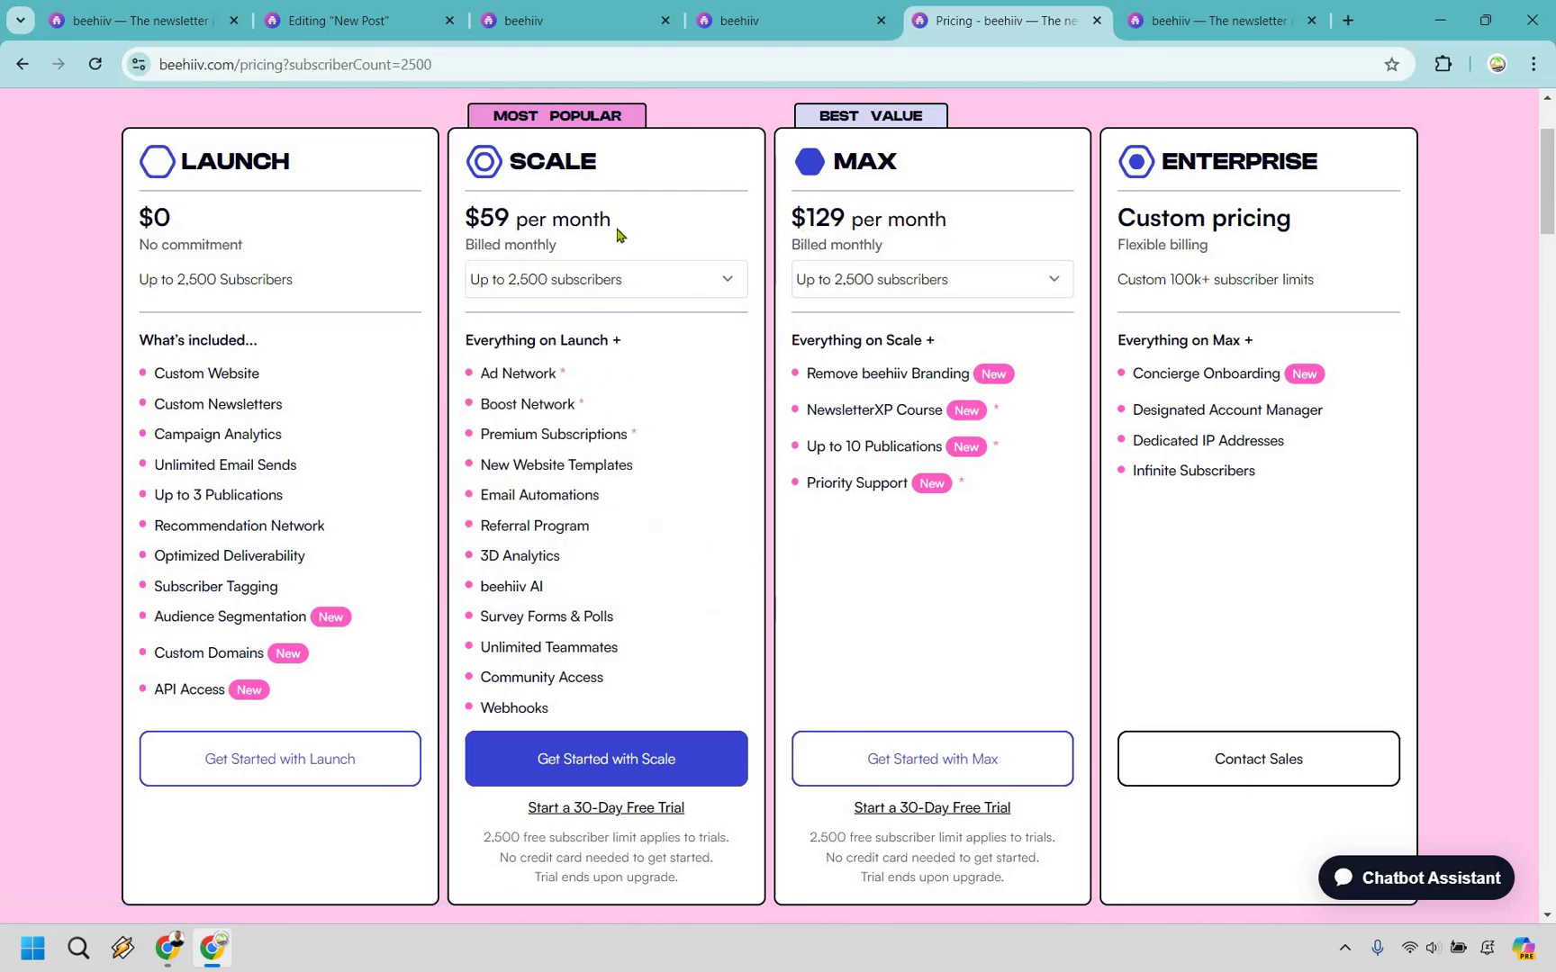
pyautogui.hotkey('ctrl', 'l')
pyautogui.press('BackSpace')
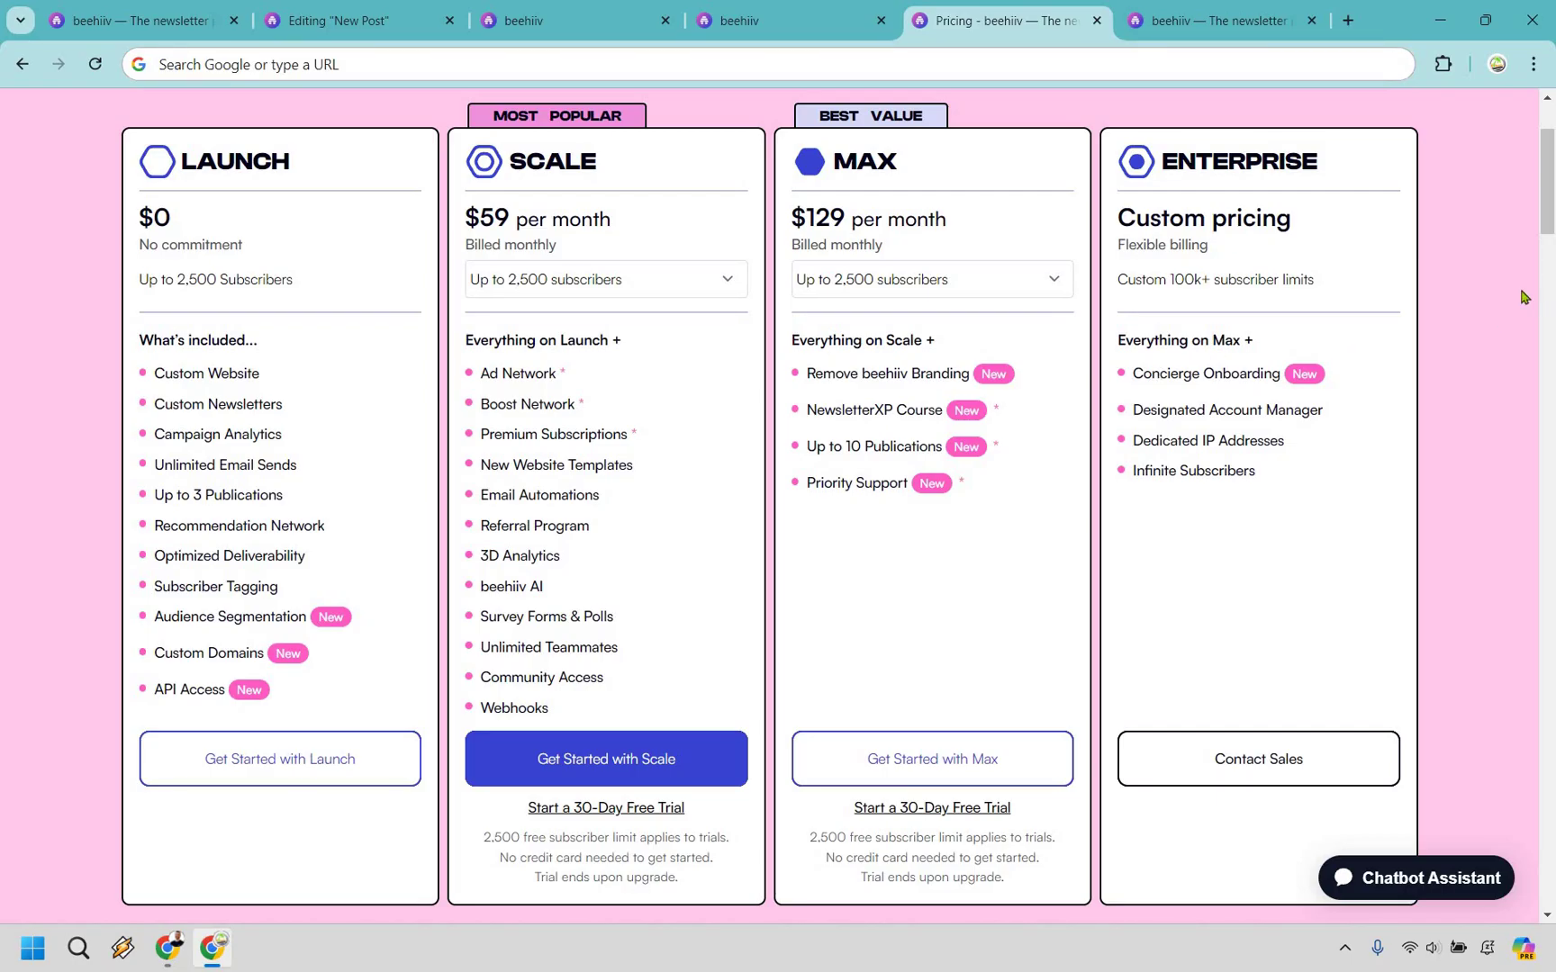
# Return to the beehiiv homepage tab showing 'The Newsletter Platform Built for Growth.'.
pyautogui.click(216, 34)
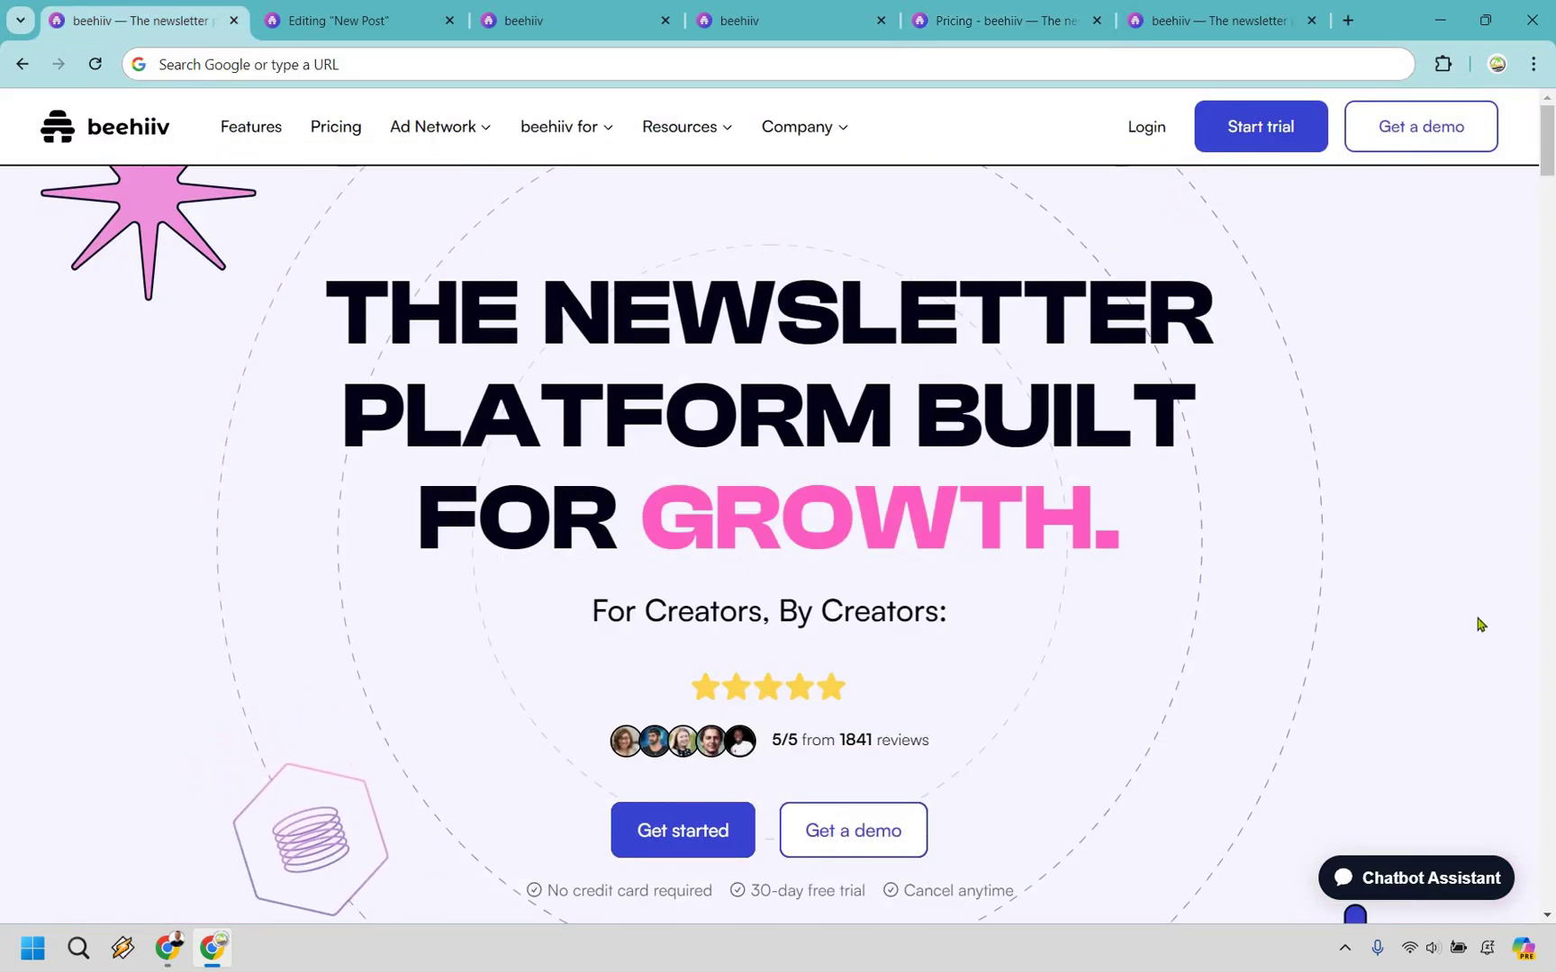